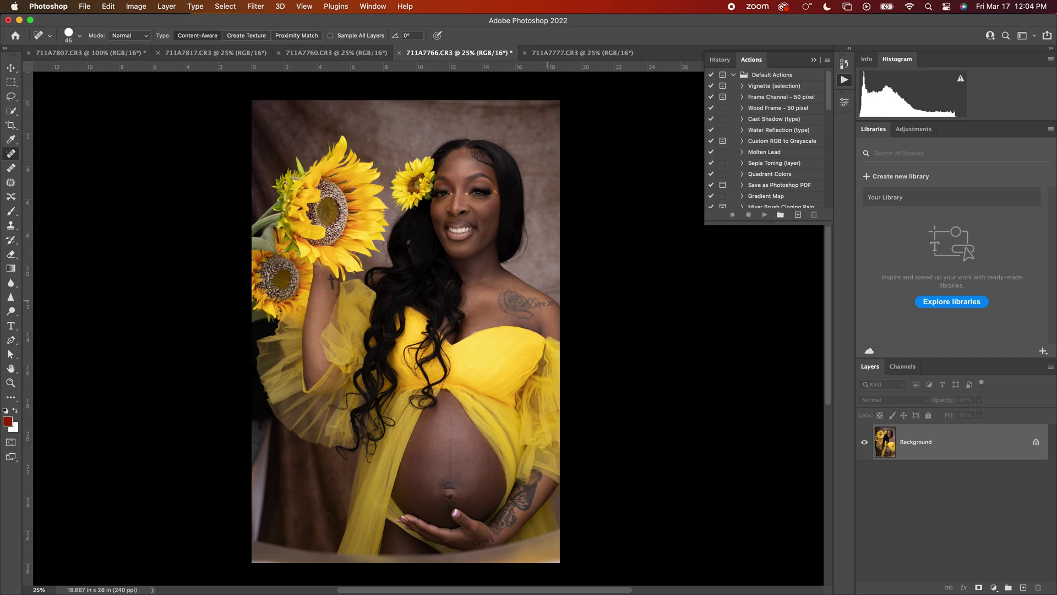
Step: Duplicate the Background layer of the maternity portrait to retouch on a copy
{"action": "key", "text": "super+equal"}
{"action": "key", "text": "super+equal"}
{"action": "key", "text": "super+equal"}
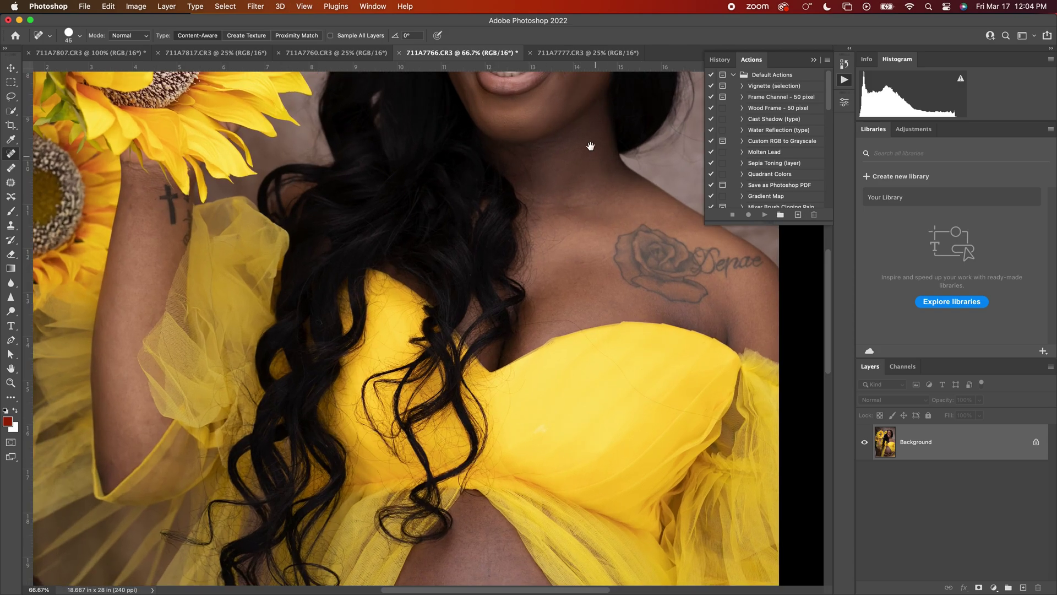
{"action": "left_click_drag", "start_coordinate": [591, 146], "coordinate": [522, 354]}
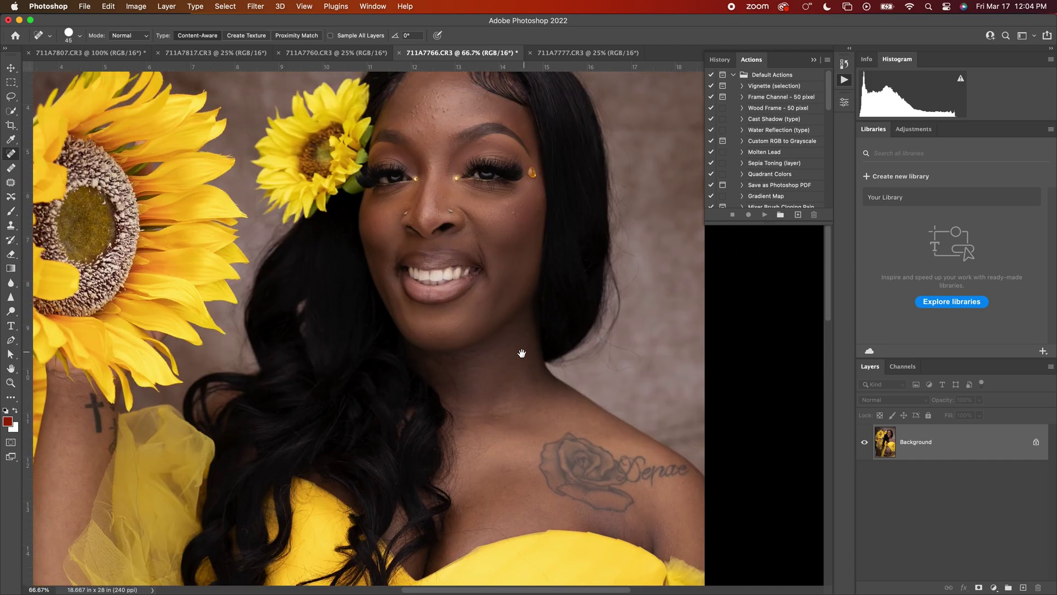
{"action": "left_click_drag", "start_coordinate": [550, 212], "coordinate": [527, 285]}
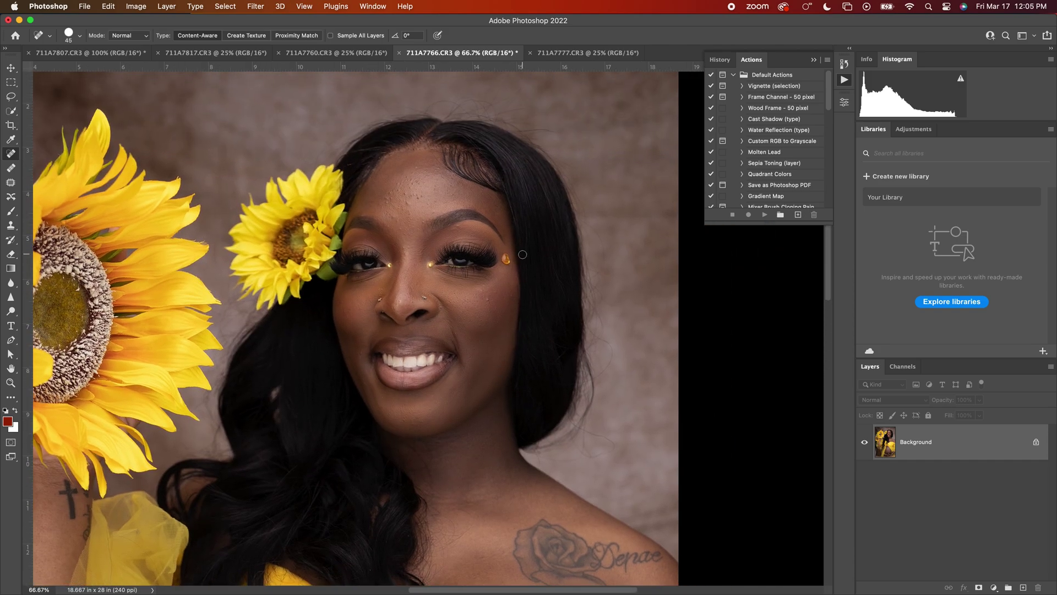
{"action": "key", "text": "super+j"}
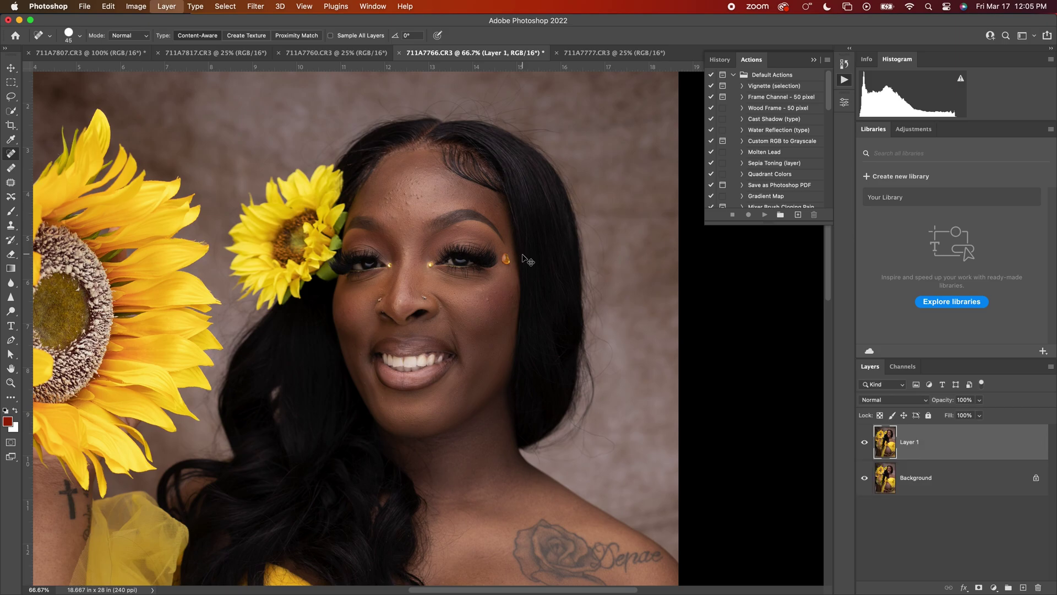
Step: Heal the small blemishes on the upper forehead with the Spot Healing Brush at 40 px
{"action": "key", "text": "bracketleft"}
{"action": "key", "text": "super+minus"}
{"action": "key", "text": "super+minus"}
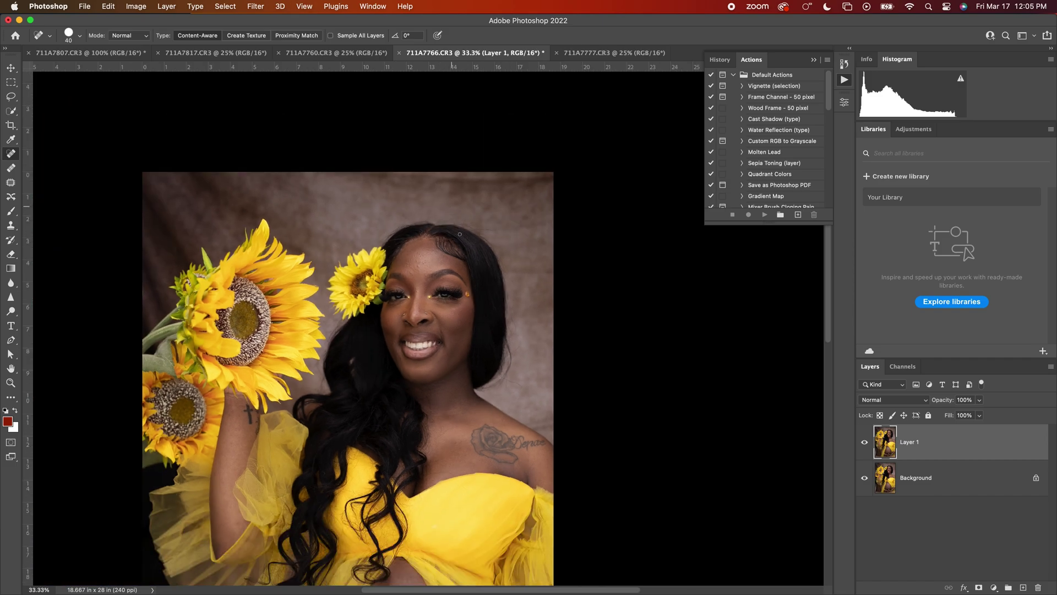
{"action": "scroll", "coordinate": [476, 250], "scroll_direction": "down", "scroll_amount": 1}
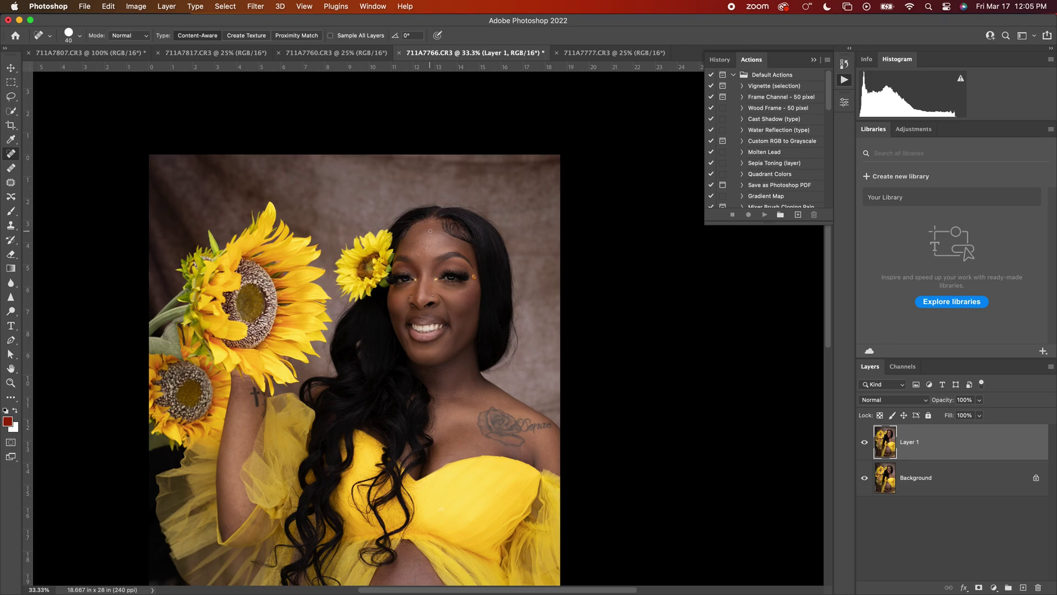
{"action": "left_click", "coordinate": [435, 235]}
{"action": "left_click", "coordinate": [439, 242]}
{"action": "left_click", "coordinate": [439, 249]}
{"action": "left_click", "coordinate": [423, 236]}
{"action": "left_click", "coordinate": [432, 240]}
Step: Heal the remaining bumps across the middle of the forehead down to the brow
{"action": "key", "text": "super+equal"}
{"action": "key", "text": "super+equal"}
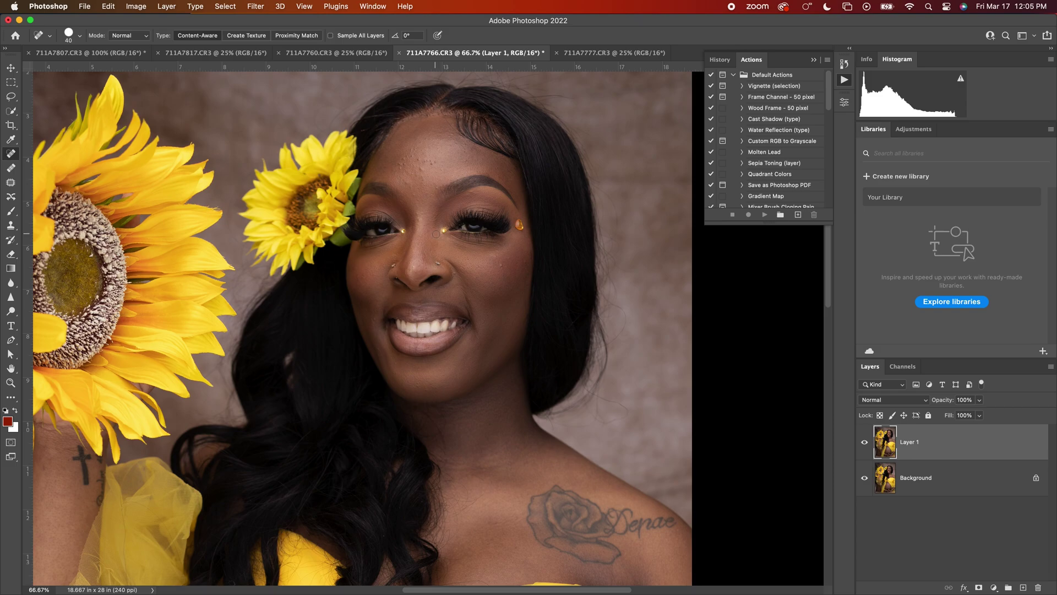
{"action": "key", "text": "super+minus"}
{"action": "key", "text": "super+minus"}
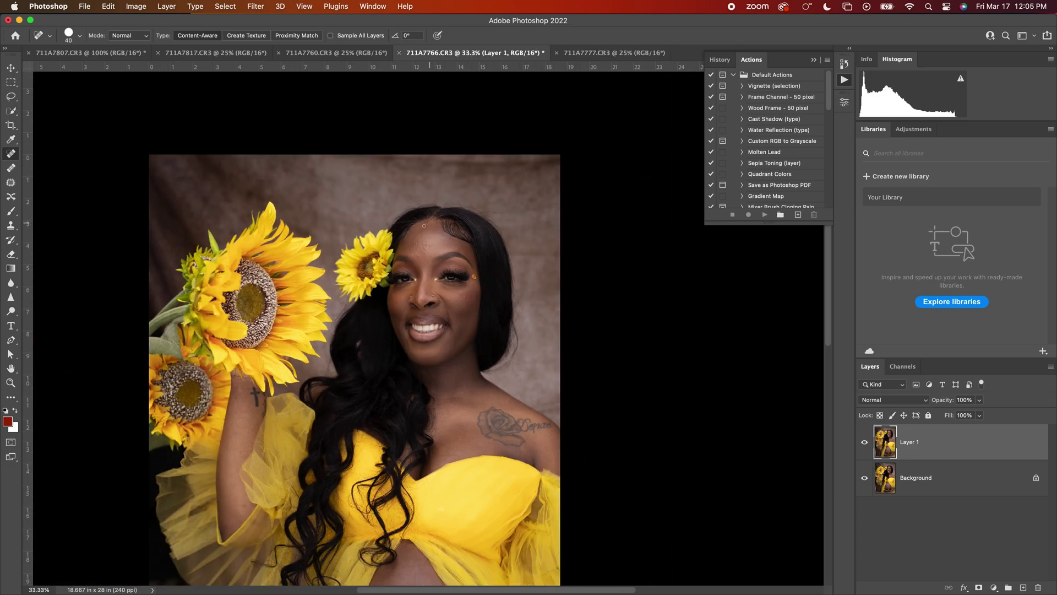
{"action": "mouse_move", "coordinate": [421, 241]}
{"action": "left_mouse_down"}
{"action": "mouse_move", "coordinate": [430, 230]}
{"action": "mouse_move", "coordinate": [426, 239]}
{"action": "left_mouse_up"}
{"action": "left_click", "coordinate": [430, 245]}
{"action": "left_click", "coordinate": [426, 253]}
{"action": "left_click", "coordinate": [414, 256]}
Step: Heal the marks on the raised forearm and across the dress bodice with a 50 px Spot Healing Brush
{"action": "scroll", "coordinate": [515, 364], "scroll_direction": "down", "scroll_amount": 4}
{"action": "scroll", "coordinate": [473, 307], "scroll_direction": "down", "scroll_amount": 4}
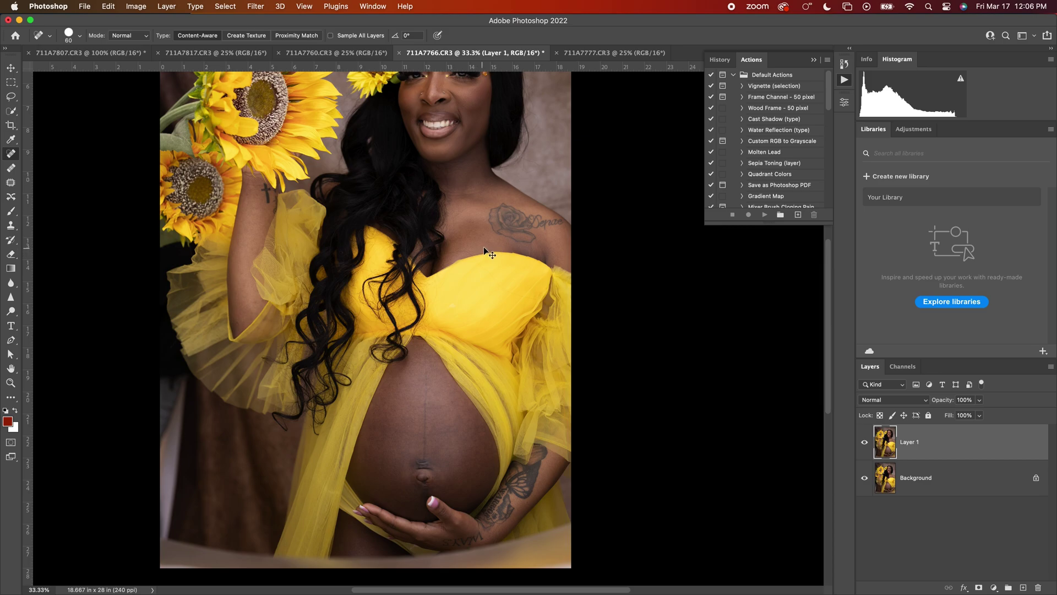
{"action": "key", "text": "super+equal"}
{"action": "left_click_drag", "start_coordinate": [527, 171], "coordinate": [499, 194]}
{"action": "key", "text": "bracketleft"}
{"action": "mouse_move", "coordinate": [429, 242]}
{"action": "left_mouse_down"}
{"action": "mouse_move", "coordinate": [458, 242]}
{"action": "mouse_move", "coordinate": [492, 277]}
{"action": "left_mouse_up"}
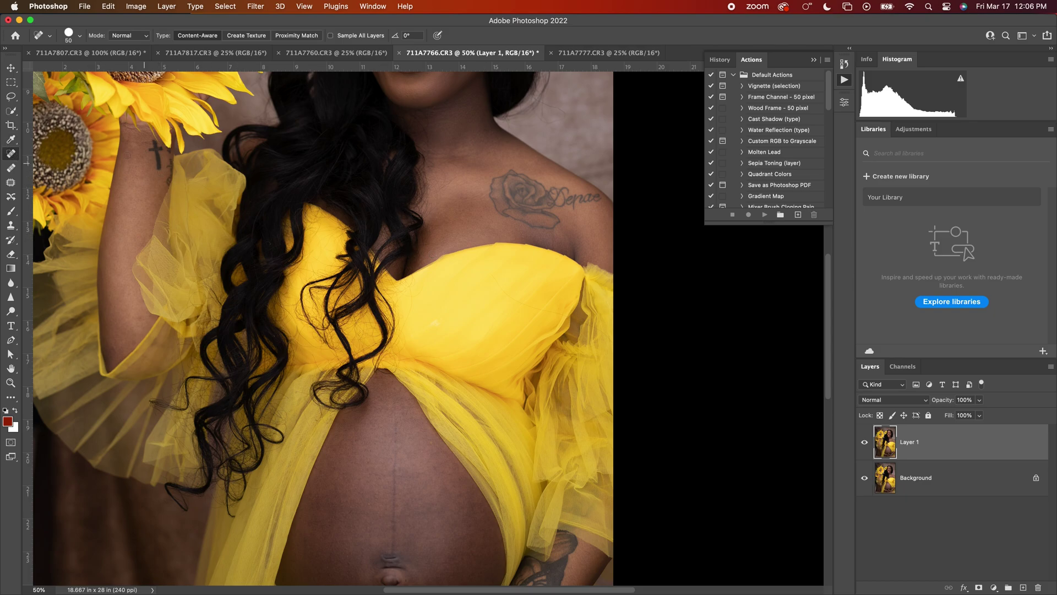
{"action": "left_click_drag", "start_coordinate": [127, 179], "coordinate": [131, 163]}
{"action": "mouse_move", "coordinate": [493, 276]}
{"action": "left_mouse_down"}
{"action": "mouse_move", "coordinate": [520, 306]}
{"action": "mouse_move", "coordinate": [611, 344]}
{"action": "left_mouse_up"}
{"action": "left_click_drag", "start_coordinate": [530, 306], "coordinate": [573, 320]}
{"action": "left_click_drag", "start_coordinate": [595, 327], "coordinate": [604, 335]}
Step: Heal the small spots on the belly with the Spot Healing Brush
{"action": "left_click_drag", "start_coordinate": [492, 345], "coordinate": [529, 209]}
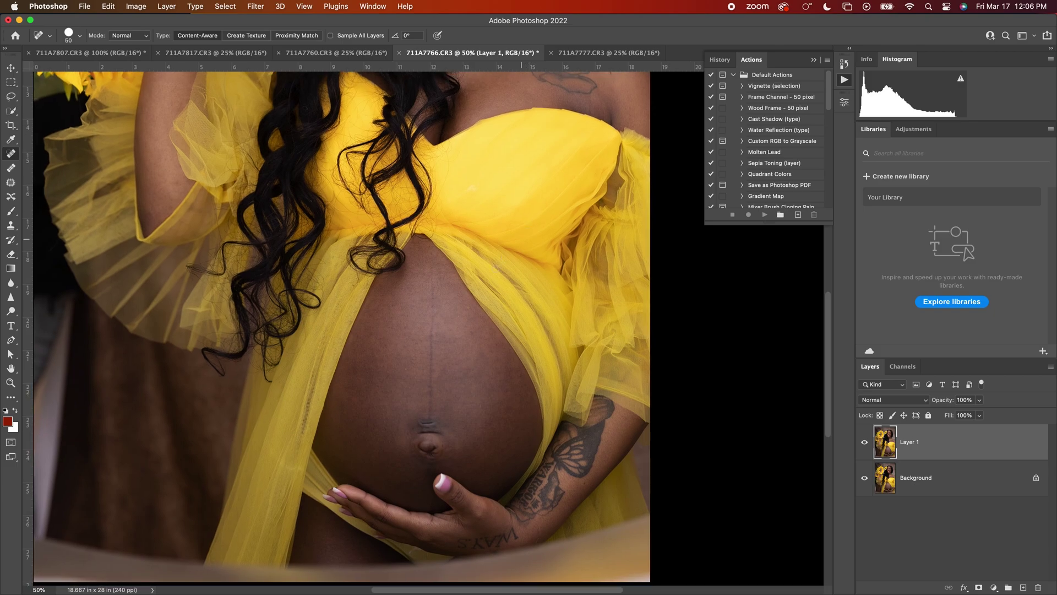
{"action": "left_click", "coordinate": [461, 315]}
{"action": "left_click", "coordinate": [407, 369]}
{"action": "left_click", "coordinate": [390, 378]}
{"action": "key", "text": "super+minus"}
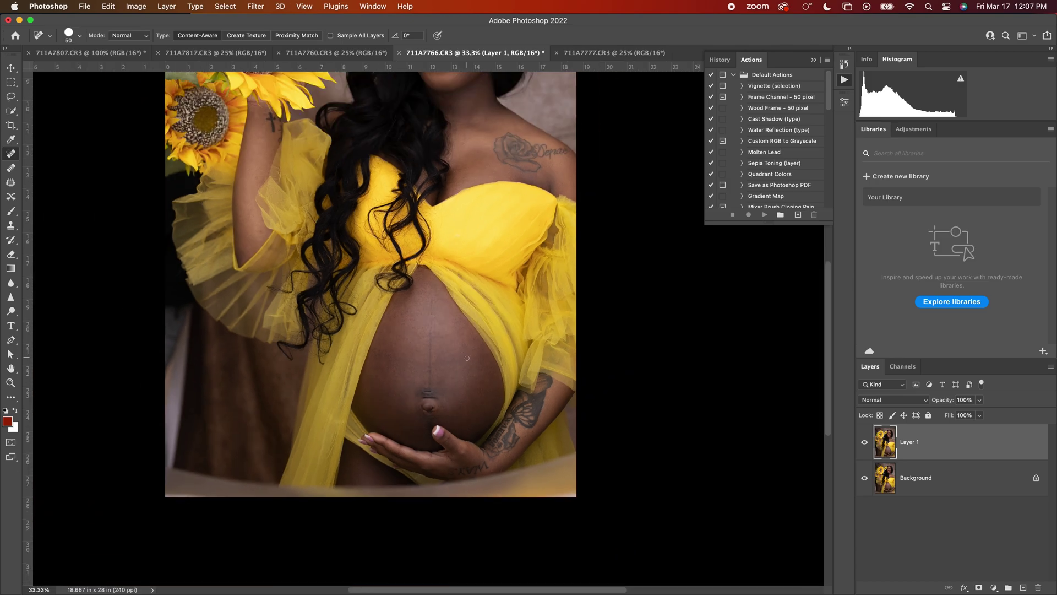
{"action": "key", "text": "super+plus"}
{"action": "key", "text": "super+minus"}
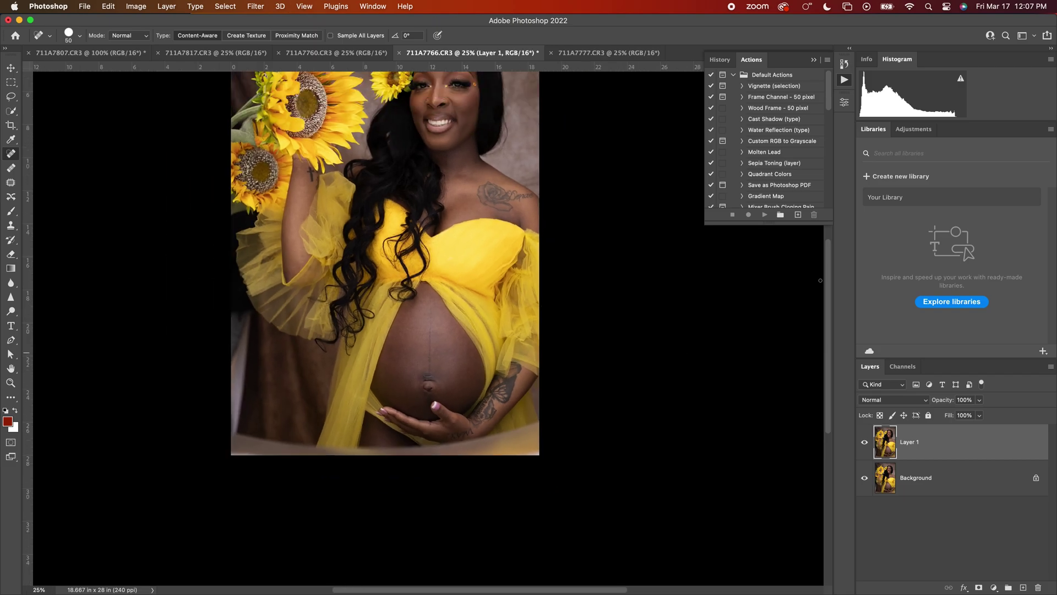
Step: Run the Micro Dodge & Burn action, expand the resulting layer group and select the Dodge layer mask
{"action": "scroll", "coordinate": [799, 144], "scroll_direction": "down", "scroll_amount": 15}
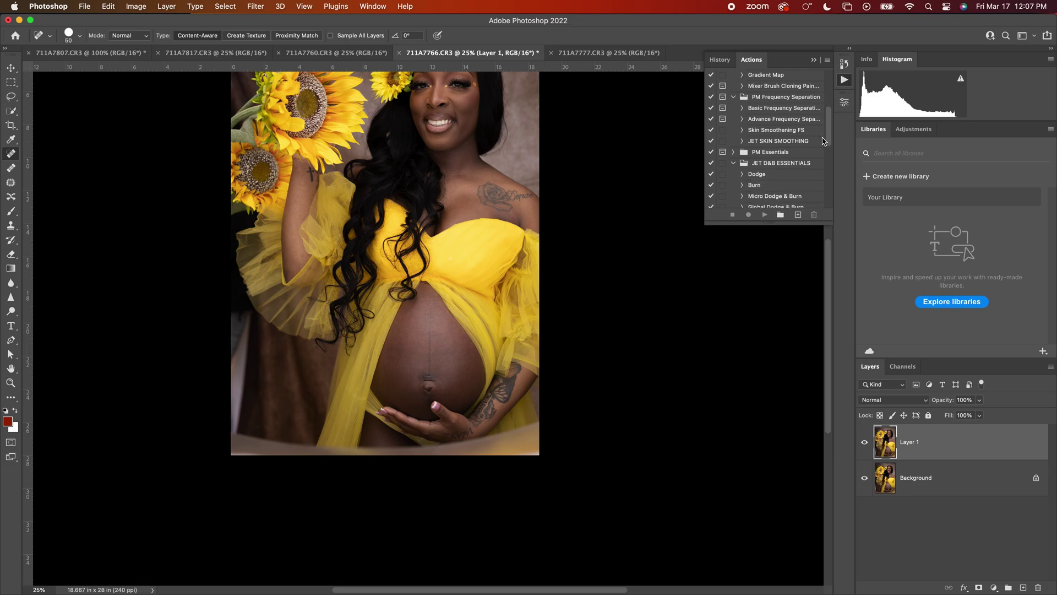
{"action": "left_click", "coordinate": [799, 142]}
{"action": "left_click", "coordinate": [764, 214]}
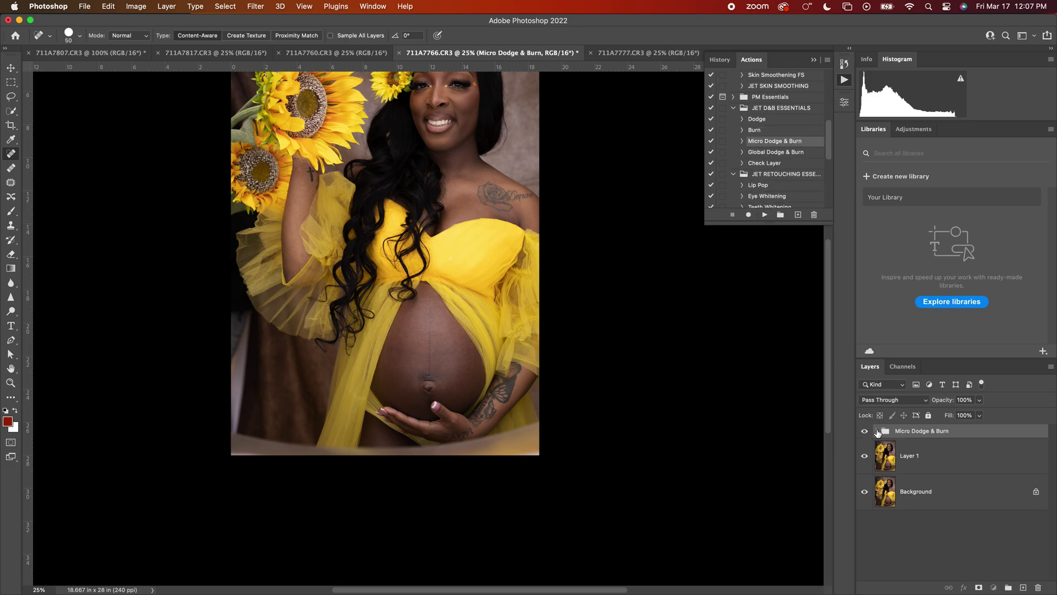
{"action": "left_click", "coordinate": [876, 431]}
{"action": "left_click", "coordinate": [932, 497]}
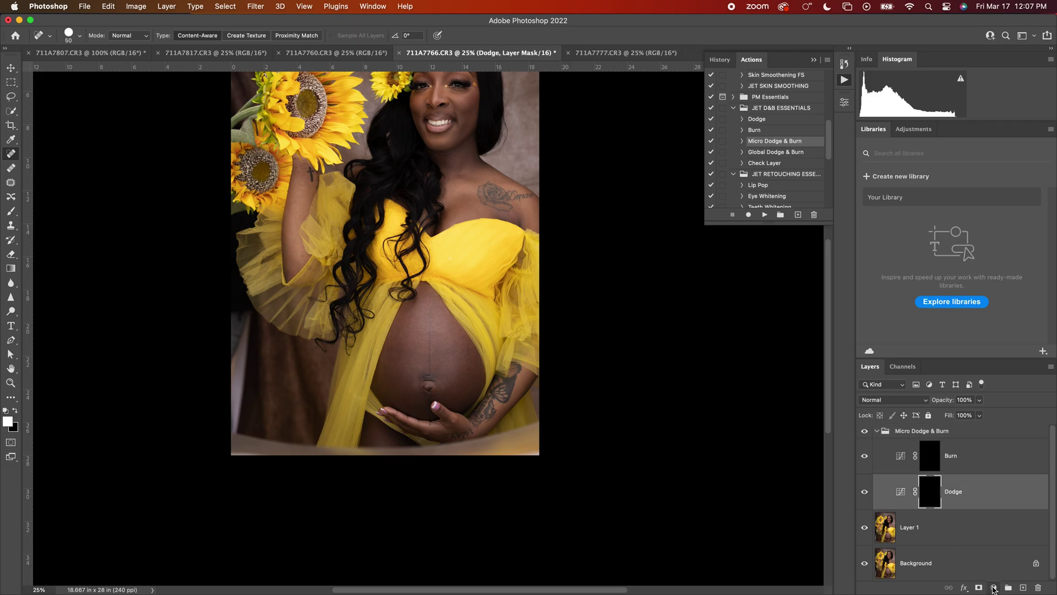
Step: Add a Hue/Saturation adjustment layer above the Micro Dodge & Burn group and set its saturation to -100
{"action": "left_click", "coordinate": [994, 587]}
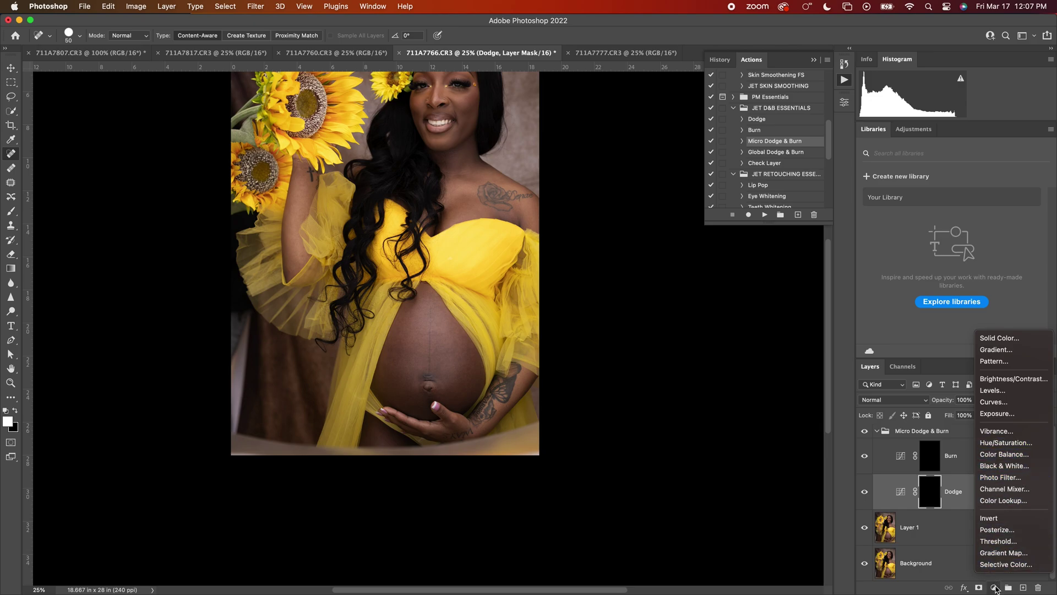
{"action": "left_click", "coordinate": [1015, 442]}
{"action": "left_click_drag", "start_coordinate": [982, 498], "coordinate": [980, 427]}
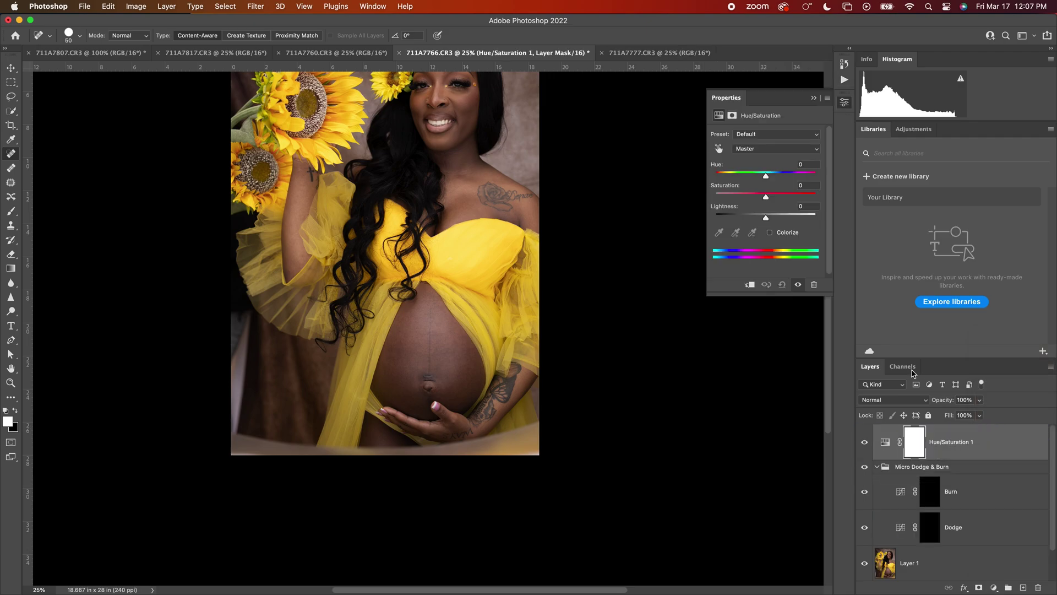
{"action": "left_click_drag", "start_coordinate": [767, 199], "coordinate": [701, 191]}
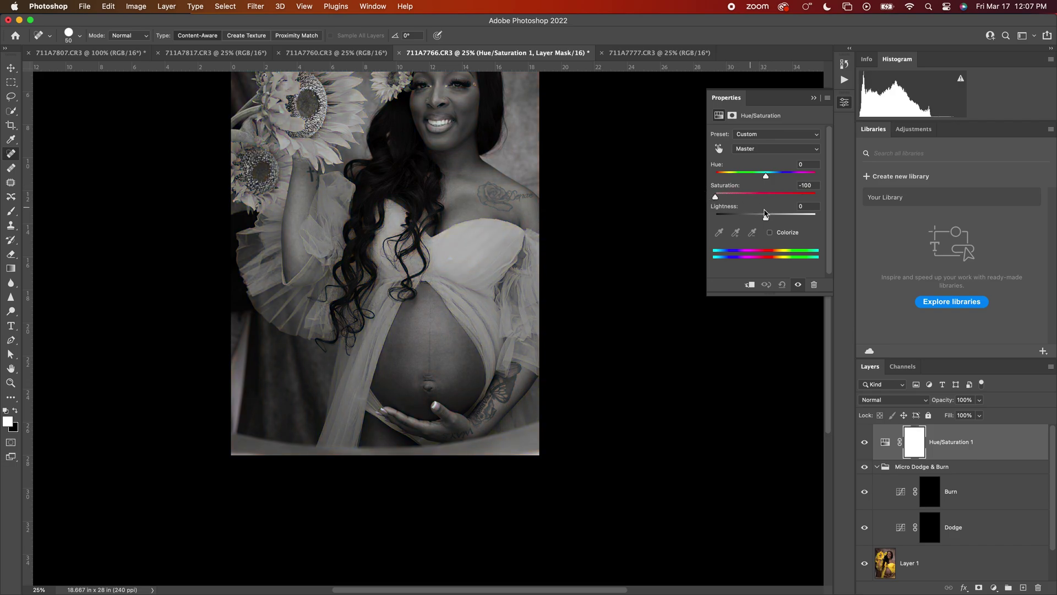
{"action": "left_click", "coordinate": [814, 98]}
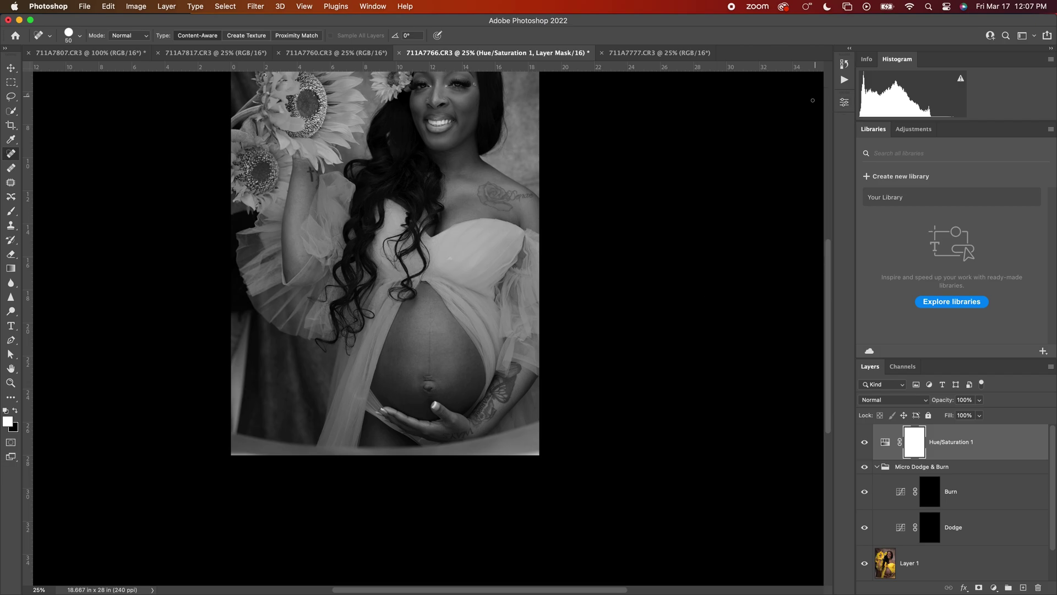
Step: Target the Dodge layer mask and set up the Brush tool with the Soft Round tip
{"action": "left_click", "coordinate": [931, 537]}
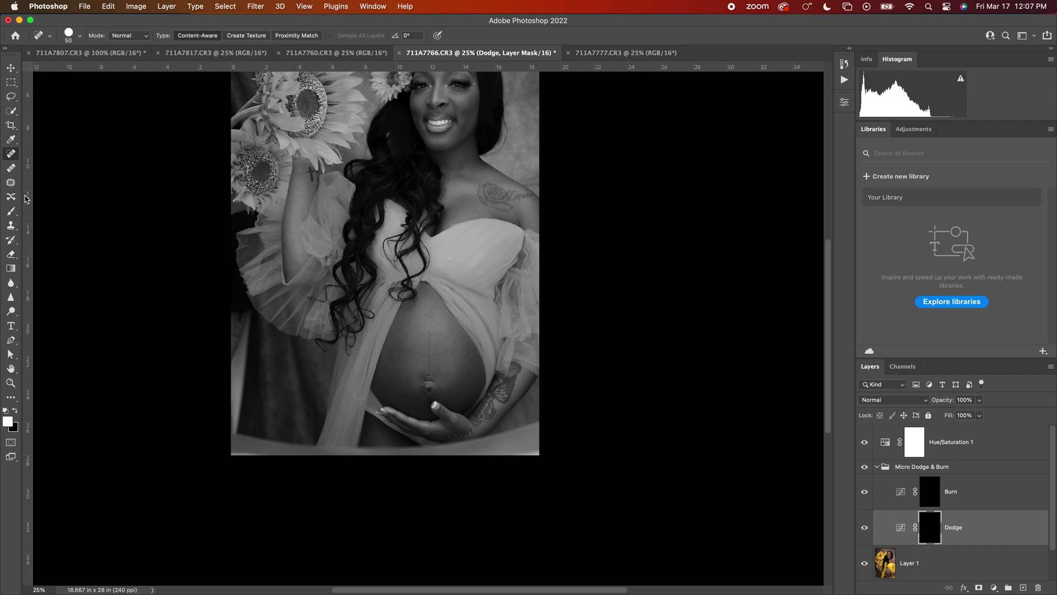
{"action": "left_click", "coordinate": [11, 212]}
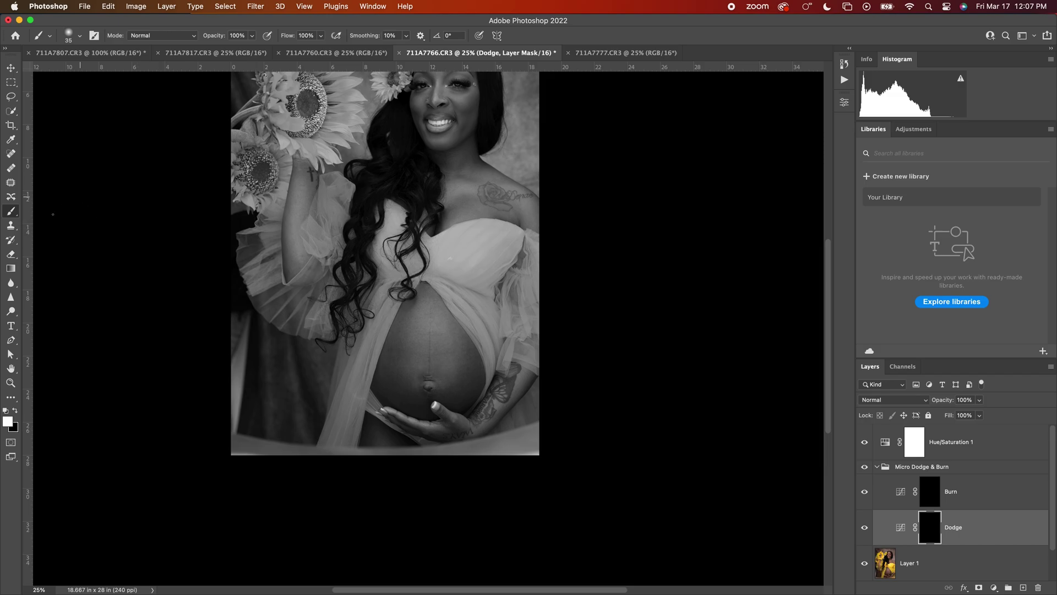
{"action": "left_click", "coordinate": [79, 36]}
{"action": "left_click", "coordinate": [77, 184]}
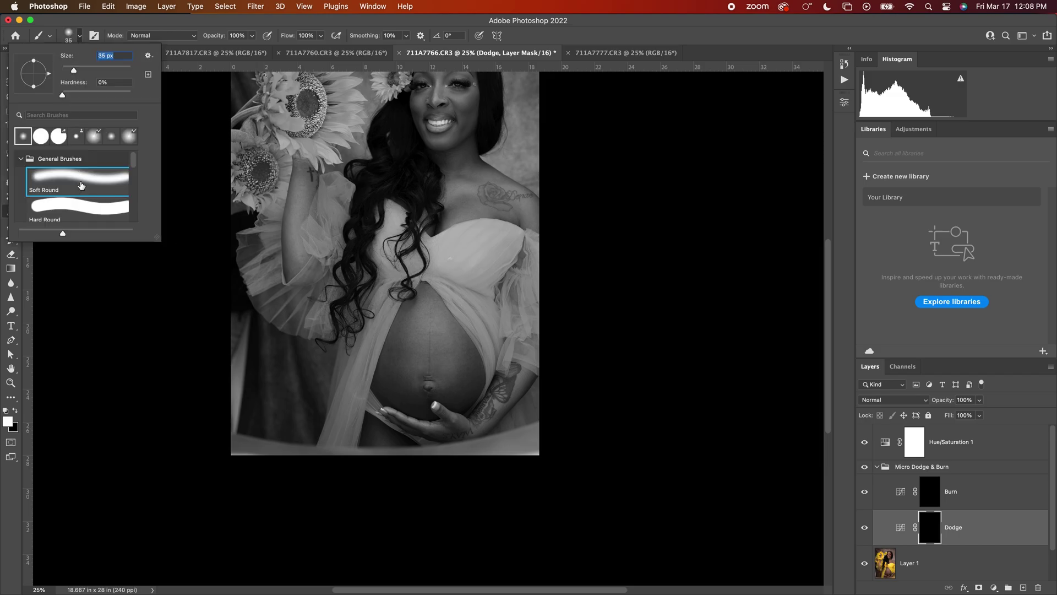
{"action": "left_click", "coordinate": [226, 23]}
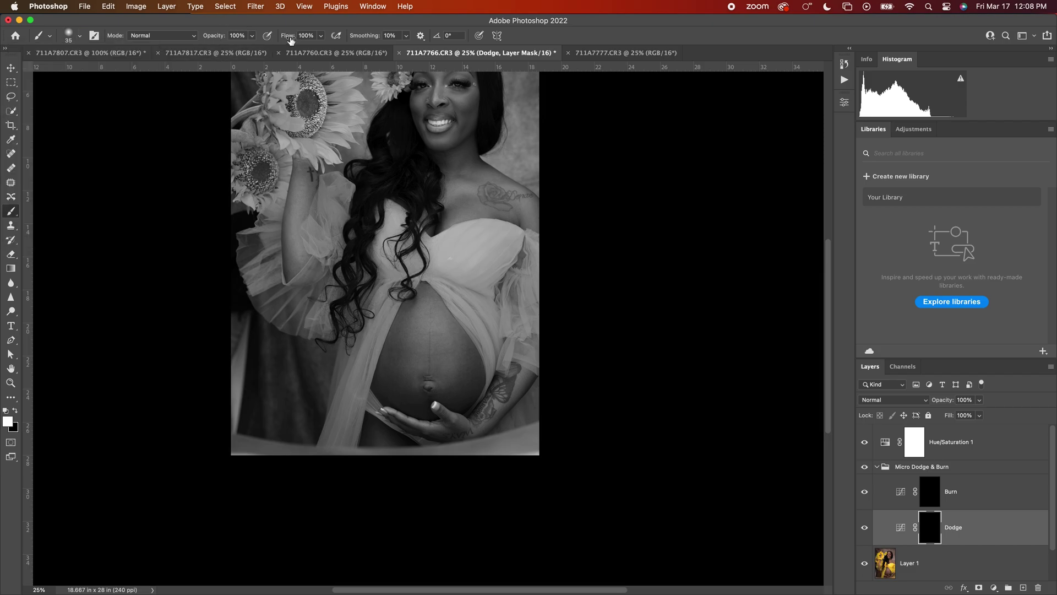
Step: Paint a test stroke on the belly in the Dodge mask with a 125 px brush at 100% flow
{"action": "left_click_drag", "start_coordinate": [292, 38], "coordinate": [241, 44]}
{"action": "type", "text": "100"}
{"action": "key", "text": "Return"}
{"action": "key", "text": "bracketright"}
{"action": "key", "text": "bracketright"}
{"action": "key", "text": "bracketright"}
{"action": "key", "text": "bracketright"}
{"action": "left_click_drag", "start_coordinate": [416, 323], "coordinate": [444, 337]}
Step: Compare the test stroke with the Hue/Saturation layer hidden and shown, and undo the stroke
{"action": "left_click", "coordinate": [865, 442]}
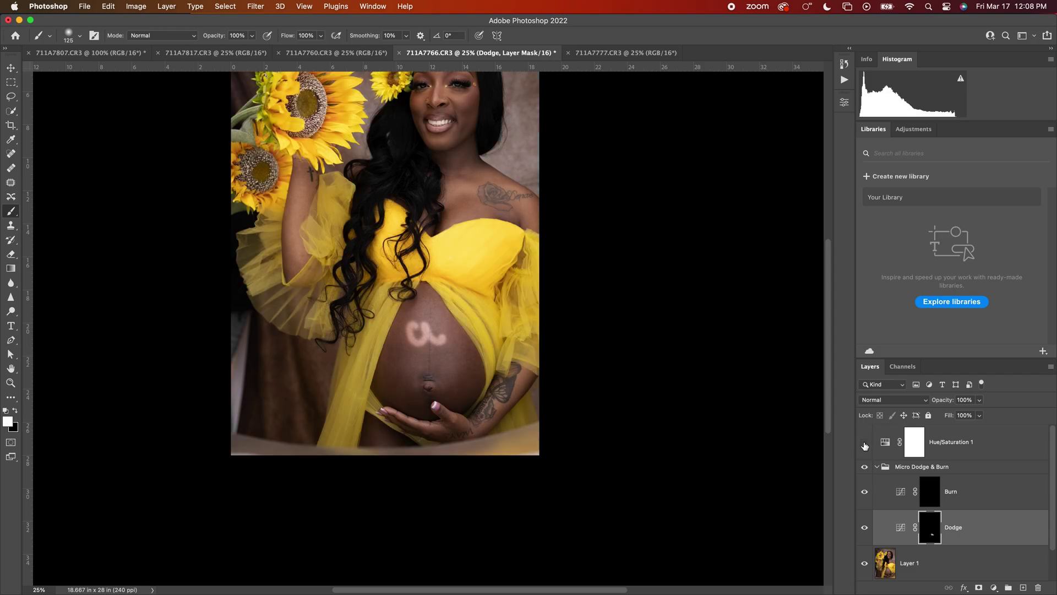
{"action": "left_click", "coordinate": [865, 443]}
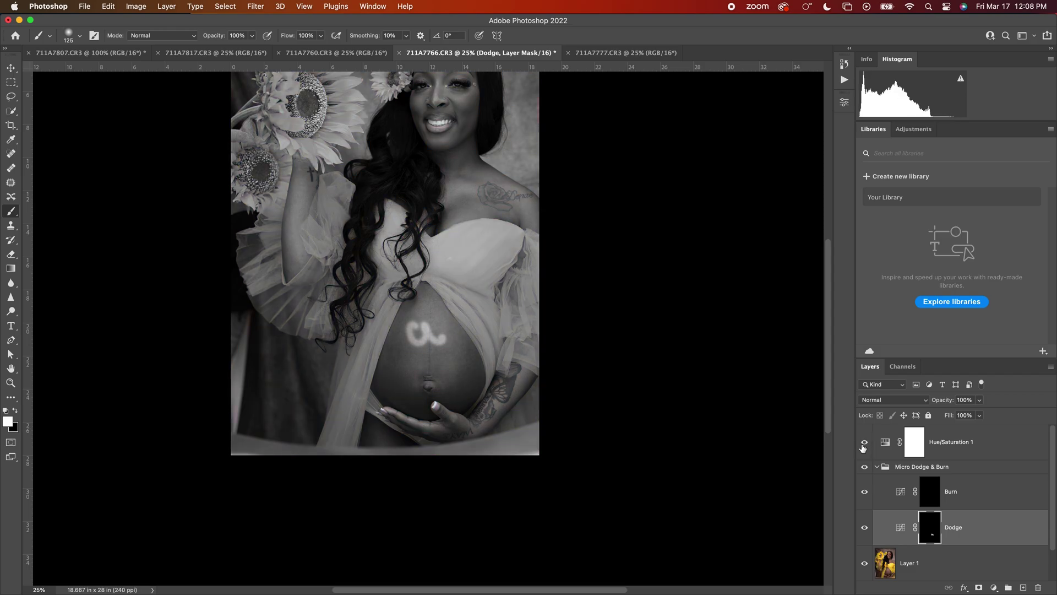
{"action": "left_click", "coordinate": [863, 454]}
{"action": "left_click", "coordinate": [862, 456]}
{"action": "key", "text": "super+z"}
Step: Set the brush flow to 1% and lighten dark patches on the face in the Dodge mask, adjusting the brush size as needed
{"action": "left_click_drag", "start_coordinate": [289, 36], "coordinate": [234, 43]}
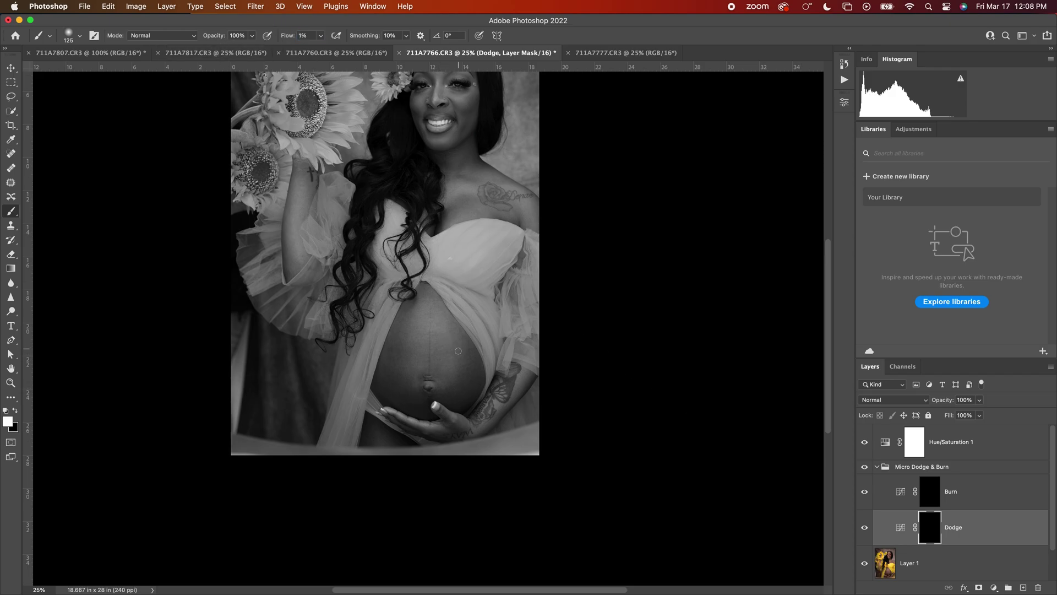
{"action": "key", "text": "super+equal"}
{"action": "key", "text": "super+equal"}
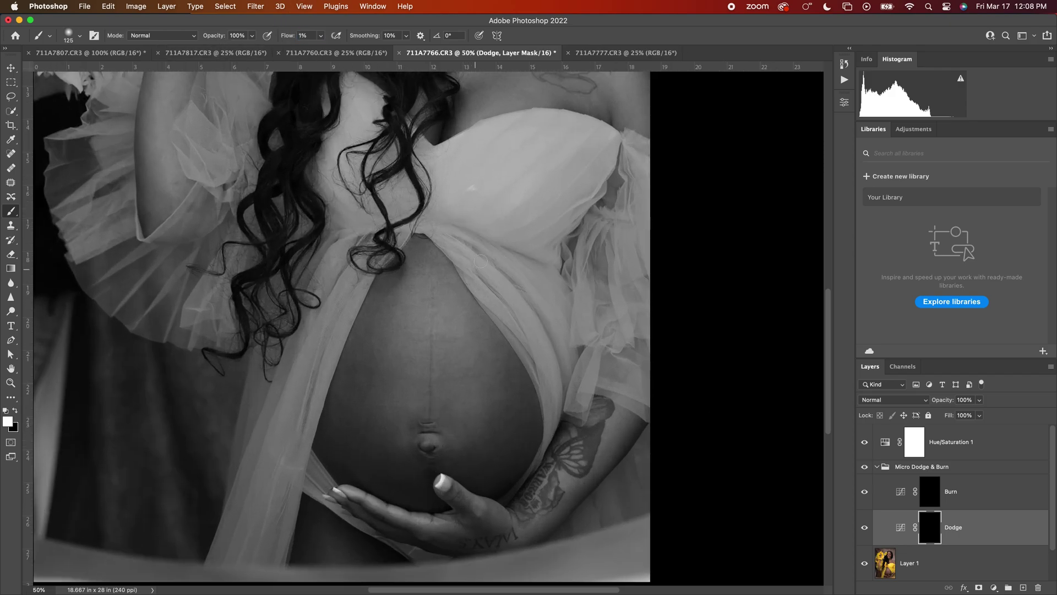
{"action": "mouse_move", "coordinate": [492, 300]}
{"action": "left_mouse_down"}
{"action": "mouse_move", "coordinate": [473, 551]}
{"action": "mouse_move", "coordinate": [482, 342]}
{"action": "mouse_move", "coordinate": [461, 401]}
{"action": "left_mouse_up"}
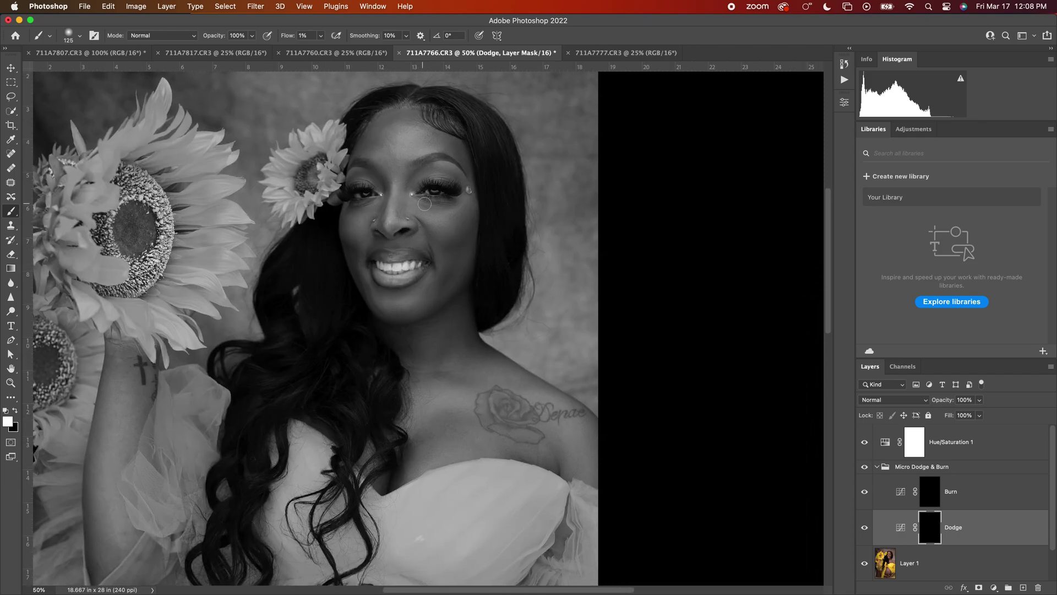
{"action": "key", "text": "bracketleft"}
{"action": "key", "text": "bracketleft"}
{"action": "key", "text": "bracketleft"}
{"action": "key", "text": "bracketleft"}
{"action": "key", "text": "bracketleft"}
{"action": "key", "text": "bracketleft"}
{"action": "key", "text": "bracketright"}
{"action": "key", "text": "bracketright"}
{"action": "key", "text": "bracketleft"}
{"action": "key", "text": "bracketleft"}
{"action": "key", "text": "bracketright"}
Step: Darken bright patches on the forehead above the eyebrow in the Burn mask with a 60 to 80 px brush
{"action": "left_click", "coordinate": [925, 496]}
{"action": "key", "text": "bracketleft"}
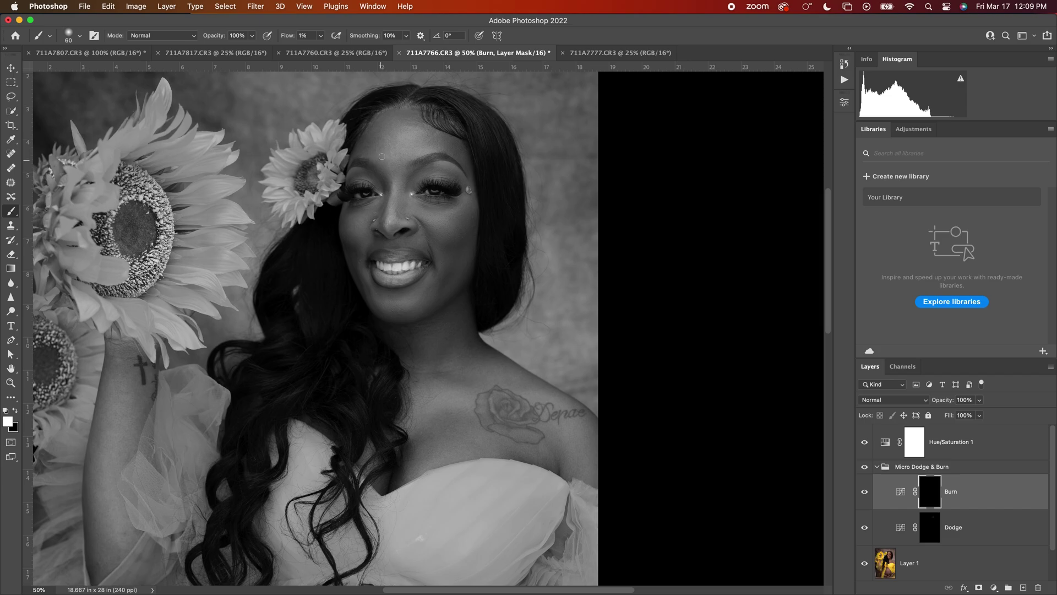
{"action": "left_click_drag", "start_coordinate": [385, 154], "coordinate": [374, 156]}
{"action": "key", "text": "bracketright"}
{"action": "key", "text": "bracketleft"}
{"action": "key", "text": "bracketright"}
{"action": "key", "text": "bracketright"}
{"action": "key", "text": "bracketleft"}
{"action": "key", "text": "bracketleft"}
Step: Lighten the skin between the eyes in the Dodge mask with a smaller brush
{"action": "left_click", "coordinate": [943, 526]}
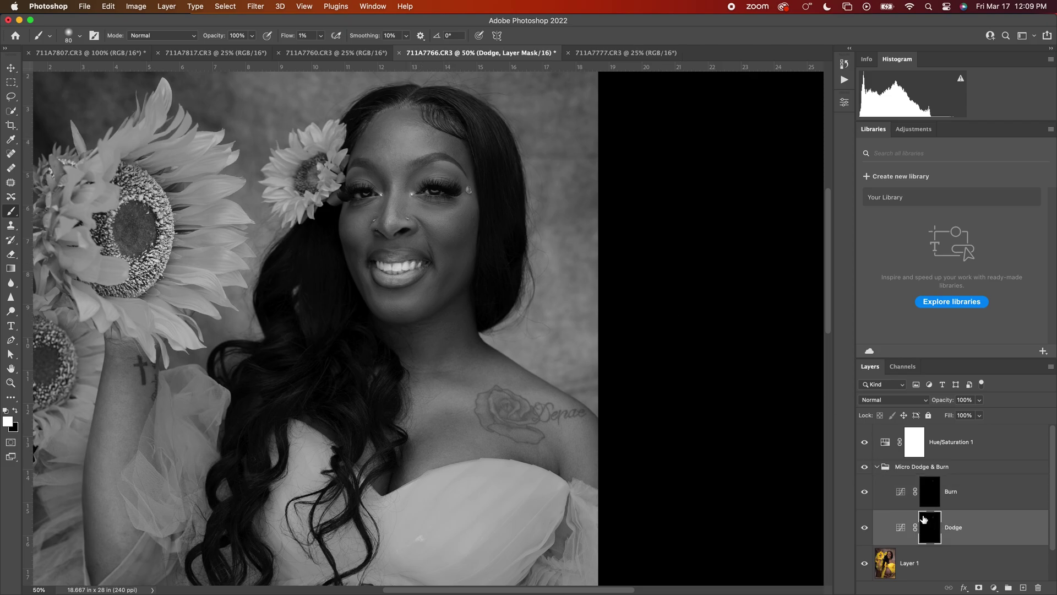
{"action": "key", "text": "bracketleft"}
{"action": "key", "text": "bracketleft"}
{"action": "key", "text": "bracketleft"}
{"action": "left_click_drag", "start_coordinate": [409, 179], "coordinate": [388, 181]}
Step: Switch through the Burn mask back to the Dodge mask and lighten more dark facial patches with varied brush sizes
{"action": "left_click", "coordinate": [879, 480]}
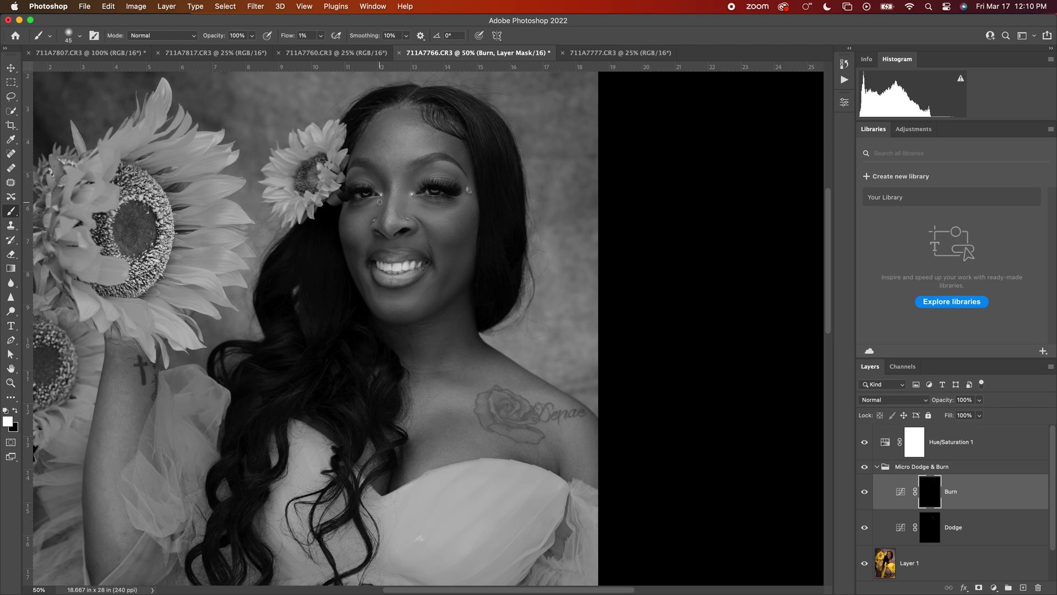
{"action": "left_click", "coordinate": [937, 530]}
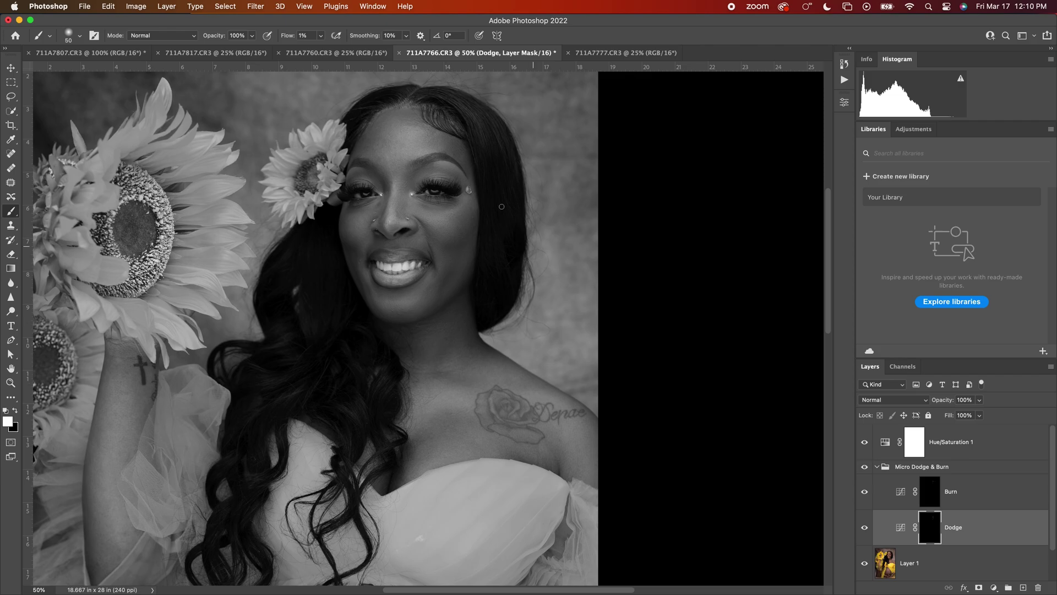
{"action": "key", "text": "bracketleft"}
{"action": "key", "text": "bracketright"}
{"action": "key", "text": "bracketright"}
{"action": "key", "text": "bracketright"}
{"action": "key", "text": "bracketleft"}
{"action": "key", "text": "bracketleft"}
Step: Even out the skin around the mouth and chin, working in the Burn mask and then in the Dodge mask
{"action": "left_click", "coordinate": [930, 491]}
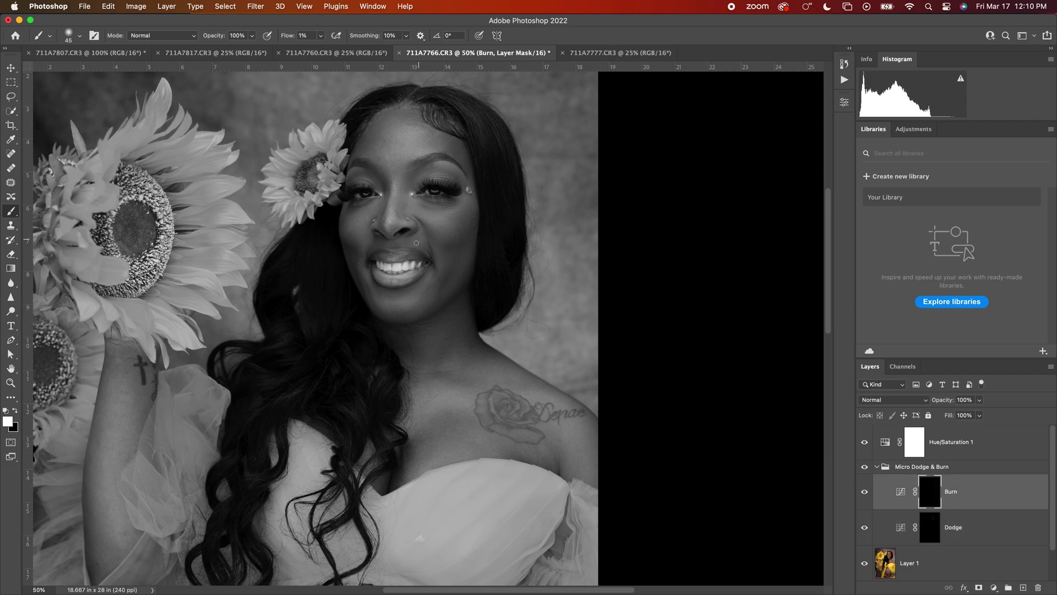
{"action": "left_click", "coordinate": [934, 529]}
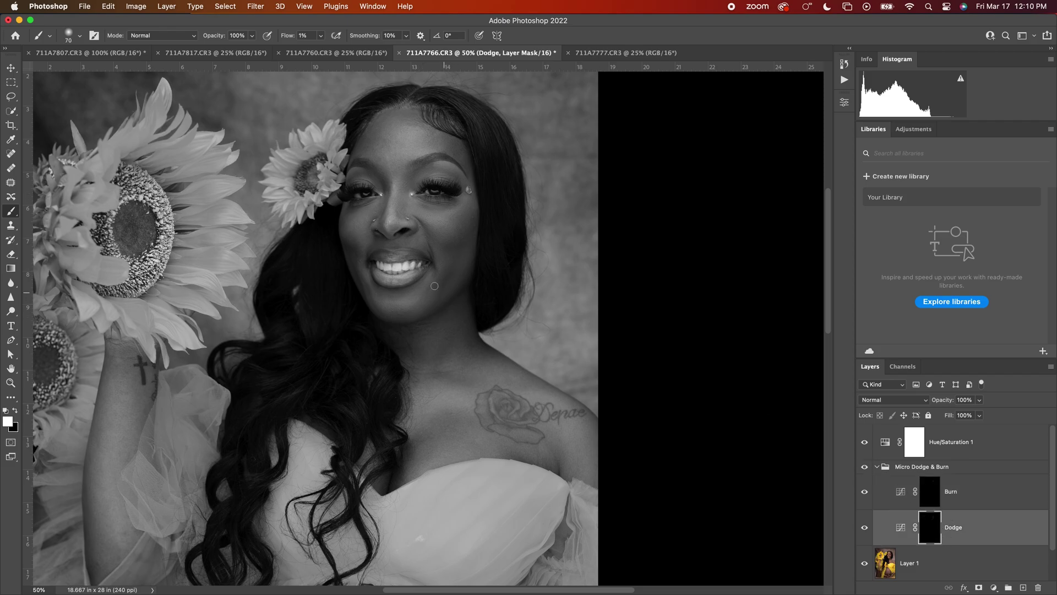
{"action": "left_click_drag", "start_coordinate": [426, 290], "coordinate": [426, 296]}
{"action": "key", "text": "bracketright"}
{"action": "key", "text": "bracketright"}
{"action": "mouse_move", "coordinate": [389, 298]}
{"action": "left_mouse_down"}
{"action": "mouse_move", "coordinate": [378, 291]}
{"action": "mouse_move", "coordinate": [401, 298]}
{"action": "left_mouse_up"}
{"action": "key", "text": "bracketleft"}
{"action": "key", "text": "bracketleft"}
{"action": "key", "text": "bracketright"}
{"action": "key", "text": "bracketright"}
Step: Darken bright patches beside the mouth in the Burn mask, then lighten the cheek in the Dodge mask with a 70 px brush
{"action": "left_click", "coordinate": [931, 490]}
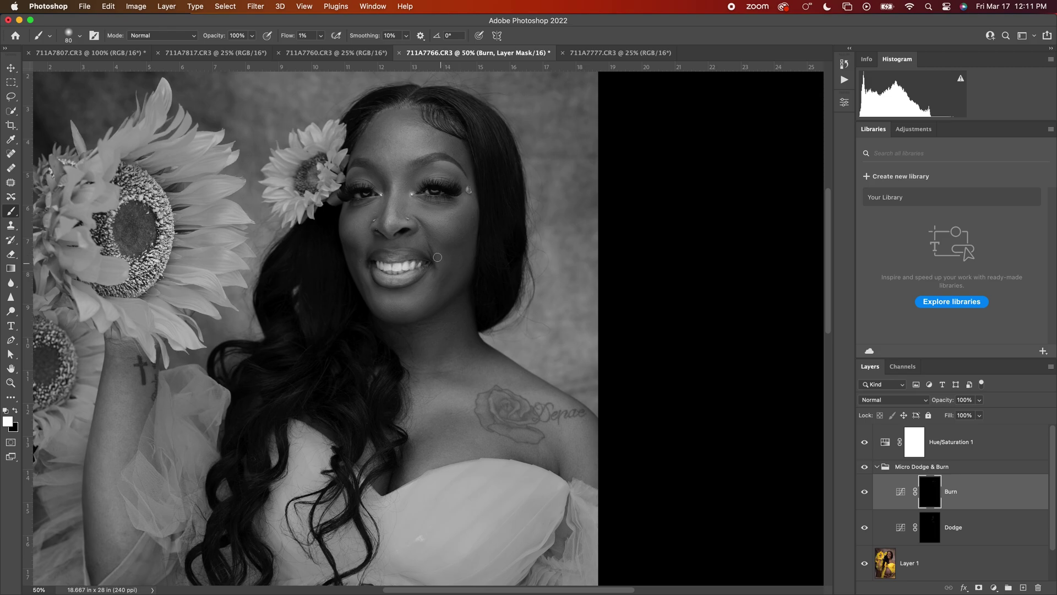
{"action": "key", "text": "bracketright"}
{"action": "key", "text": "]"}
{"action": "key", "text": "["}
{"action": "key", "text": "bracketleft"}
{"action": "left_click", "coordinate": [930, 529]}
{"action": "key", "text": "bracketleft"}
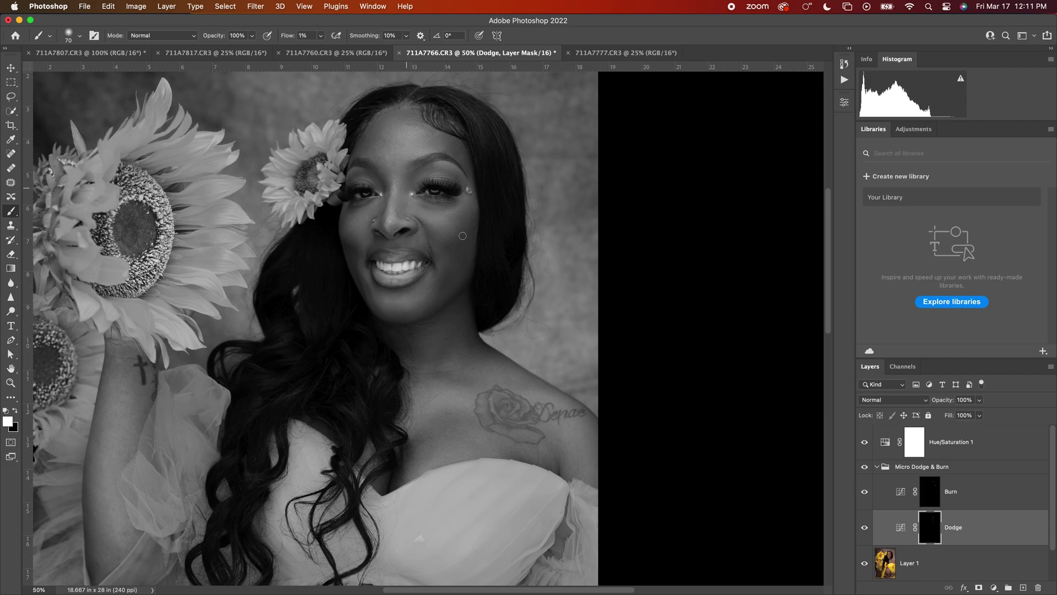
Step: Toggle the Micro Dodge & Burn group's visibility repeatedly to compare the face before and after
{"action": "left_click", "coordinate": [866, 466]}
{"action": "left_click", "coordinate": [866, 467]}
{"action": "left_click", "coordinate": [865, 467]}
{"action": "left_click", "coordinate": [866, 468]}
{"action": "left_click", "coordinate": [865, 468]}
{"action": "left_click", "coordinate": [865, 469]}
{"action": "left_click", "coordinate": [865, 469]}
{"action": "left_click", "coordinate": [864, 468]}
{"action": "left_click", "coordinate": [864, 468]}
{"action": "left_click", "coordinate": [865, 468]}
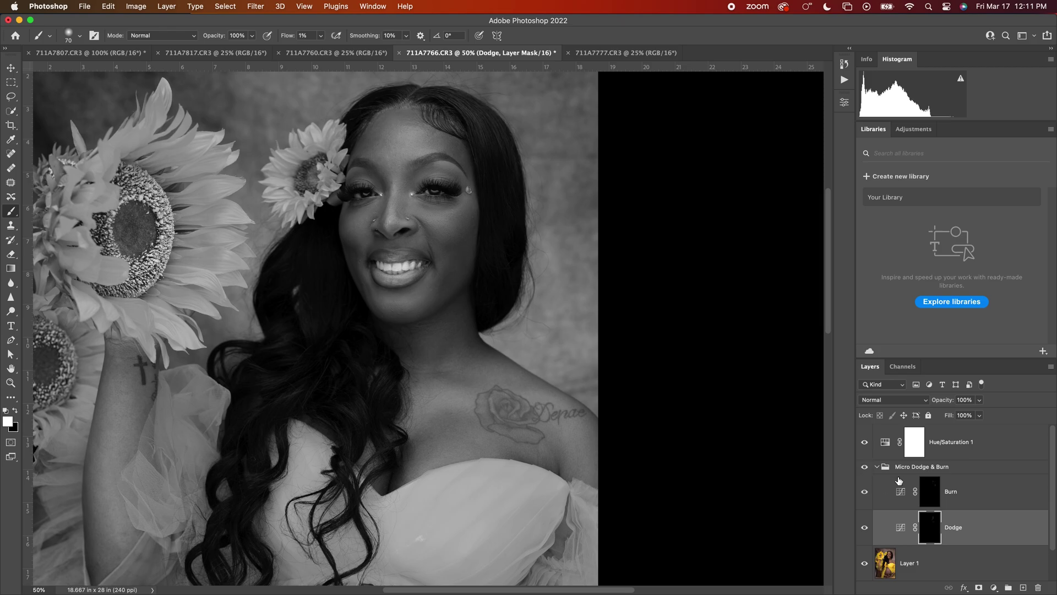
Step: Darken bright patches on the neck in the Burn mask with a 90 px brush, then continue in the Dodge mask with a larger brush
{"action": "left_click", "coordinate": [934, 500]}
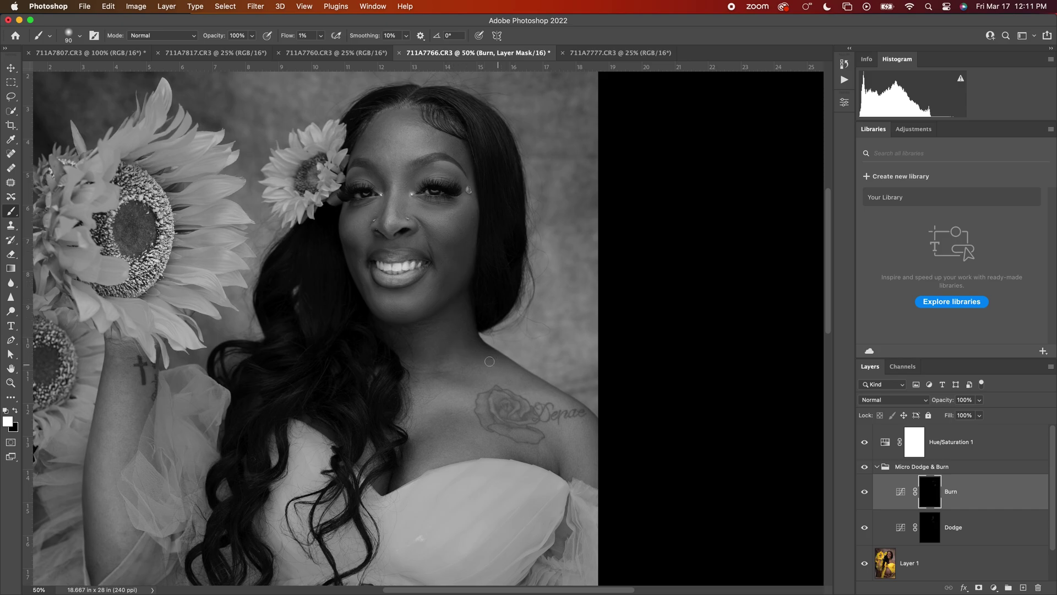
{"action": "left_click", "coordinate": [925, 527]}
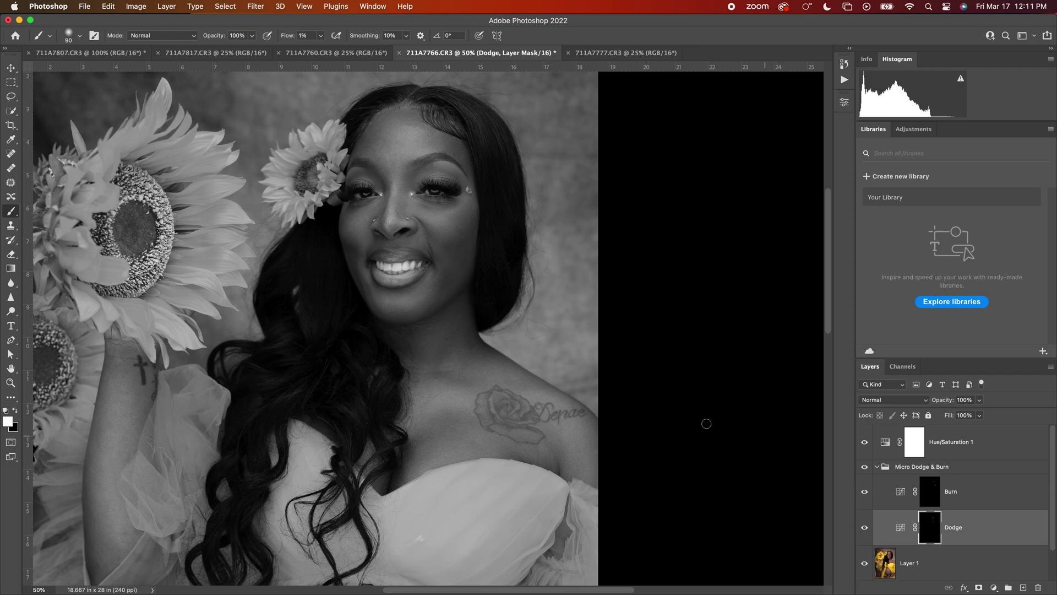
{"action": "key", "text": "bracketright"}
{"action": "key", "text": "bracketright"}
{"action": "key", "text": "bracketright"}
Step: Darken bright areas of the neck, shoulder and upper chest in the Burn mask with a brush of up to about 175 px
{"action": "left_click", "coordinate": [926, 500]}
{"action": "key", "text": "bracketright"}
{"action": "mouse_move", "coordinate": [444, 348]}
{"action": "left_mouse_down"}
{"action": "mouse_move", "coordinate": [442, 326]}
{"action": "mouse_move", "coordinate": [429, 344]}
{"action": "left_mouse_up"}
{"action": "key", "text": "bracketright"}
{"action": "mouse_move", "coordinate": [514, 375]}
{"action": "left_mouse_down"}
{"action": "mouse_move", "coordinate": [491, 366]}
{"action": "mouse_move", "coordinate": [530, 386]}
{"action": "mouse_move", "coordinate": [518, 355]}
{"action": "mouse_move", "coordinate": [477, 377]}
{"action": "mouse_move", "coordinate": [505, 381]}
{"action": "mouse_move", "coordinate": [470, 390]}
{"action": "mouse_move", "coordinate": [464, 405]}
{"action": "mouse_move", "coordinate": [463, 394]}
{"action": "mouse_move", "coordinate": [441, 401]}
{"action": "mouse_move", "coordinate": [469, 379]}
{"action": "mouse_move", "coordinate": [451, 383]}
{"action": "mouse_move", "coordinate": [502, 381]}
{"action": "left_mouse_up"}
{"action": "key", "text": "bracketleft"}
{"action": "key", "text": "bracketright"}
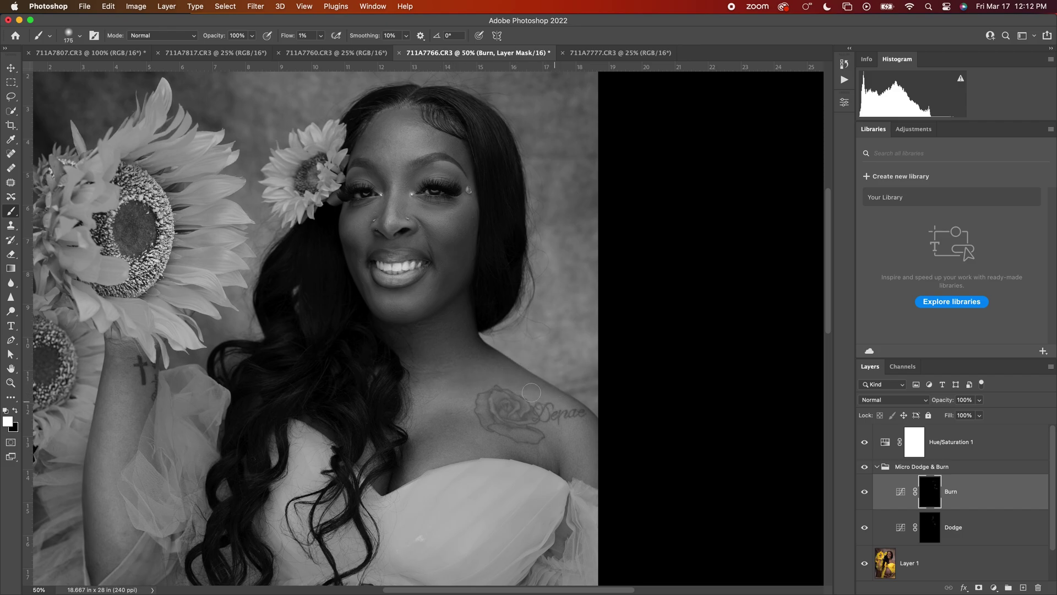
{"action": "mouse_move", "coordinate": [441, 402]}
{"action": "left_mouse_down"}
{"action": "mouse_move", "coordinate": [423, 419]}
{"action": "mouse_move", "coordinate": [465, 395]}
{"action": "mouse_move", "coordinate": [470, 407]}
{"action": "left_mouse_up"}
Step: Lighten the dark areas of the chest in the Dodge mask with a brush of about 300 px
{"action": "left_click", "coordinate": [933, 527]}
{"action": "key", "text": "bracketright"}
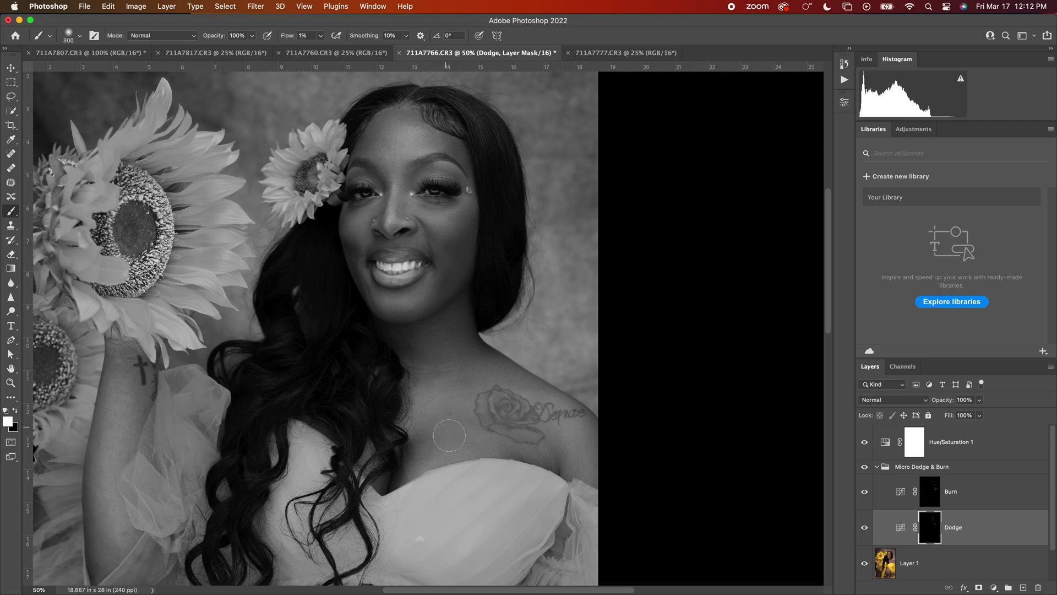
{"action": "key", "text": "bracketleft"}
Step: Even out the raised arm's skin, alternating between the Dodge and Burn masks with a 50 to 80 px brush
{"action": "left_click_drag", "start_coordinate": [486, 423], "coordinate": [619, 219]}
{"action": "mouse_move", "coordinate": [449, 328]}
{"action": "left_mouse_down"}
{"action": "mouse_move", "coordinate": [486, 378]}
{"action": "mouse_move", "coordinate": [459, 395]}
{"action": "left_mouse_up"}
{"action": "key", "text": "bracketleft"}
{"action": "key", "text": "bracketleft"}
{"action": "key", "text": "bracketleft"}
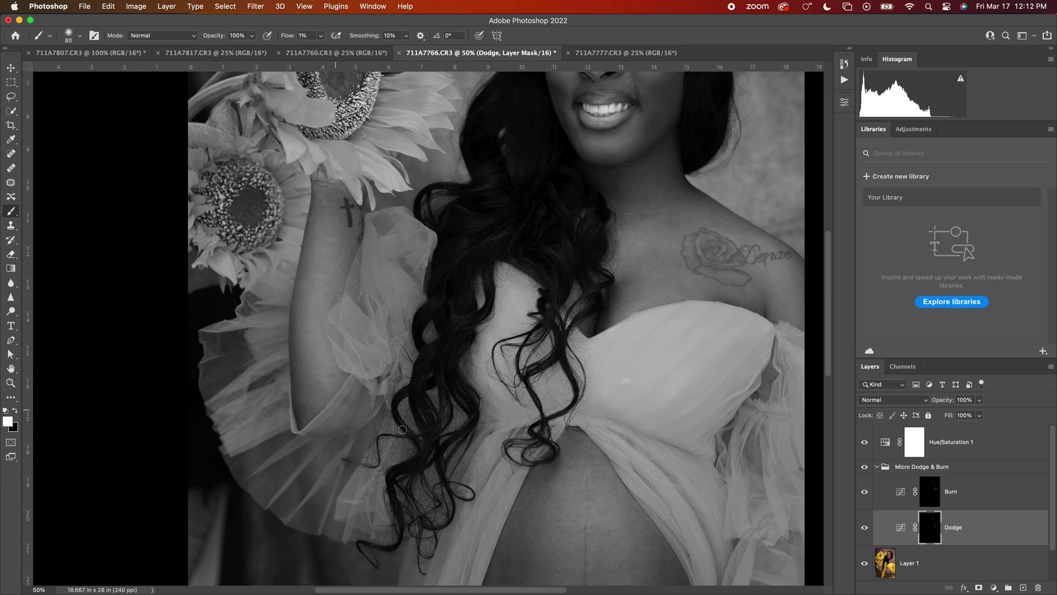
{"action": "left_click", "coordinate": [930, 502]}
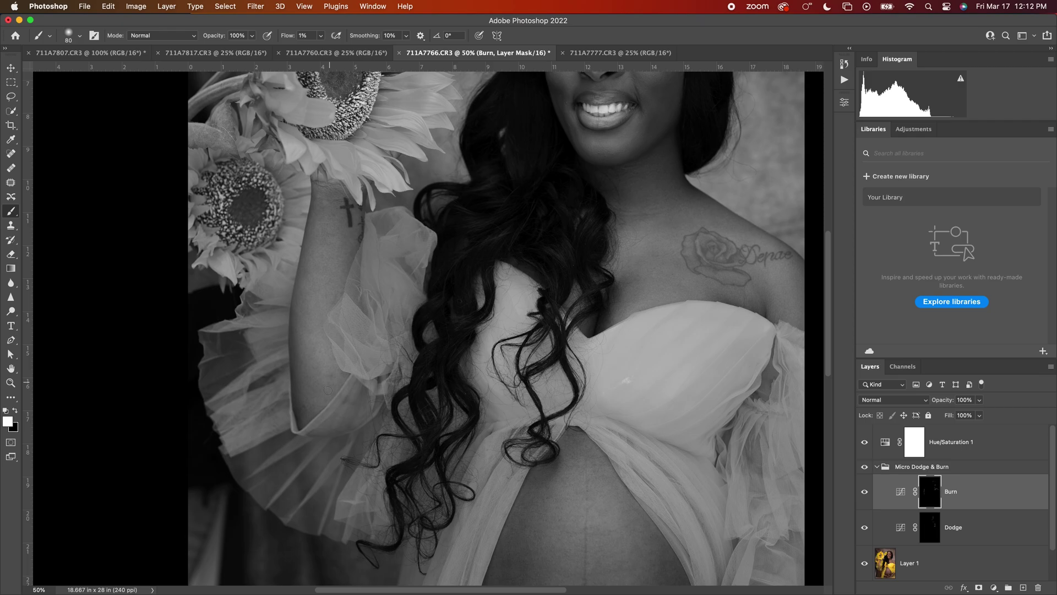
{"action": "left_click", "coordinate": [933, 527]}
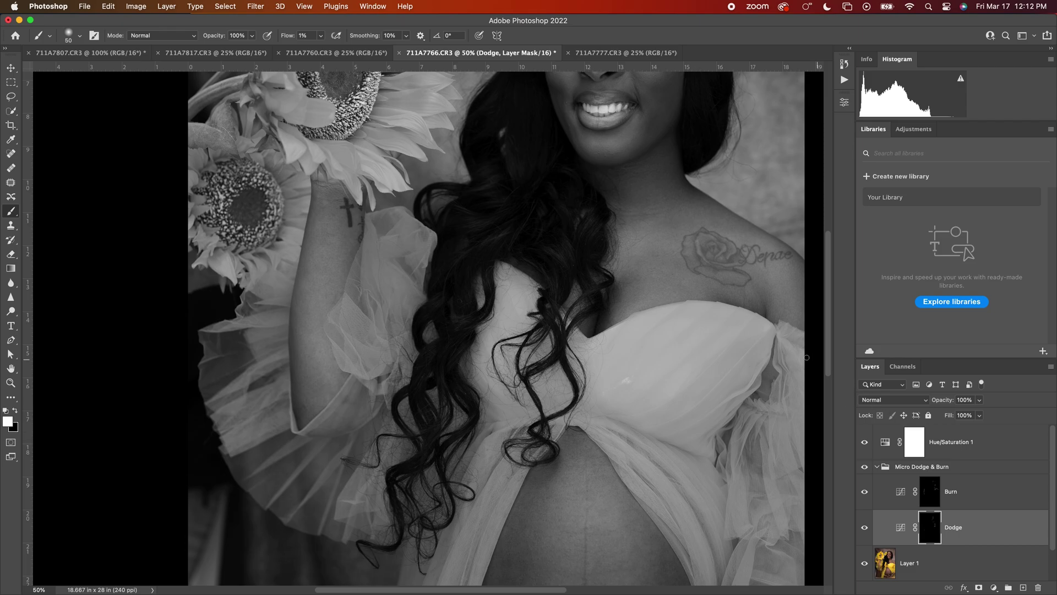
Step: Darken bright areas of the belly in the Burn mask, varying the brush size from 100 px up to about 300 px
{"action": "left_click_drag", "start_coordinate": [680, 339], "coordinate": [467, 275]}
{"action": "key", "text": "bracketright"}
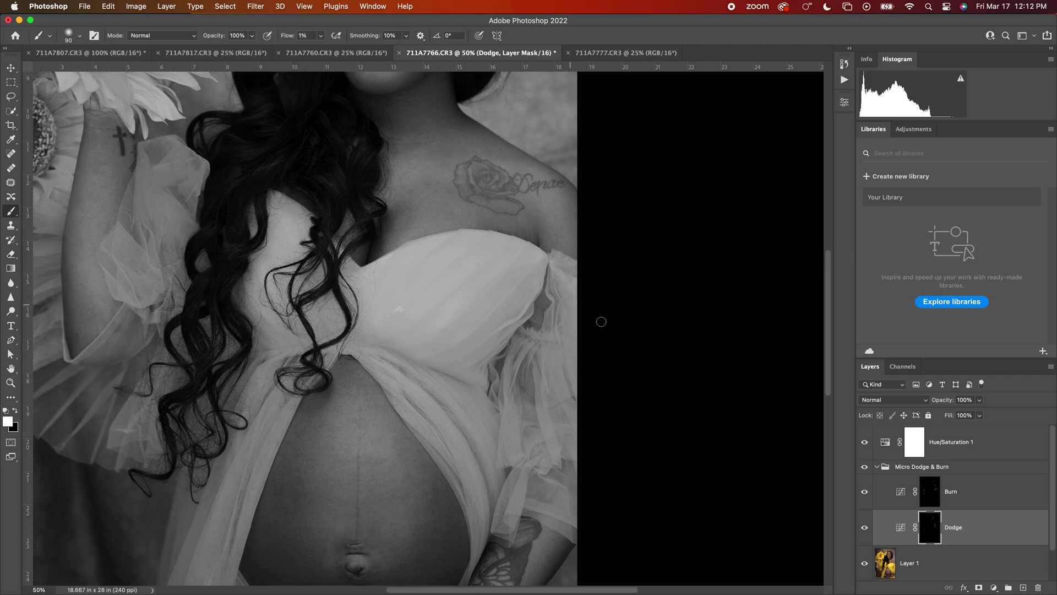
{"action": "scroll", "coordinate": [546, 308], "scroll_direction": "down", "scroll_amount": 5}
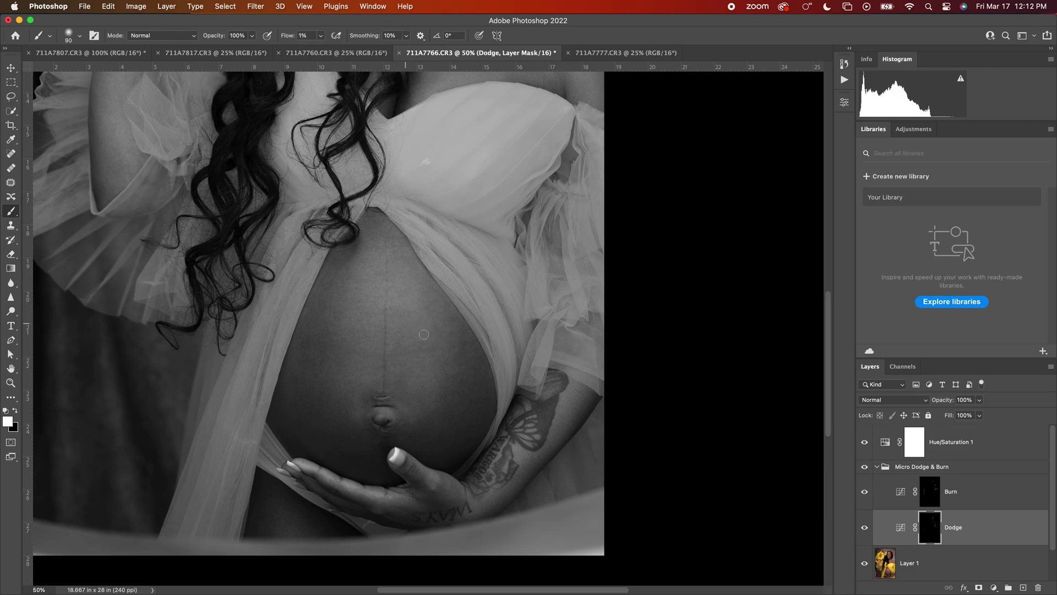
{"action": "left_click", "coordinate": [927, 489]}
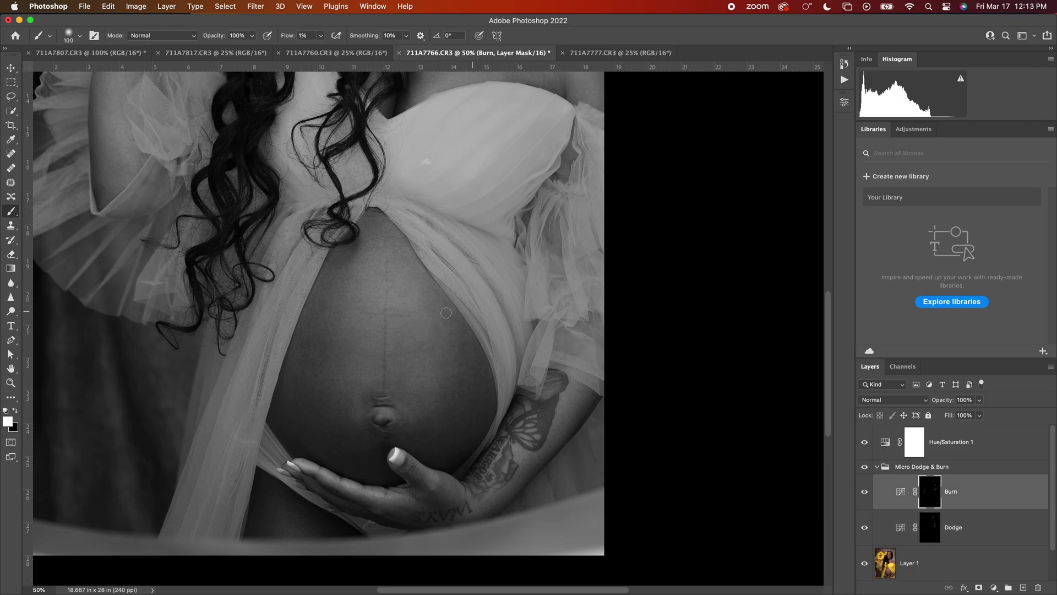
{"action": "key", "text": "bracketright"}
{"action": "key", "text": "bracketright"}
{"action": "key", "text": "bracketright"}
{"action": "key", "text": "bracketright"}
{"action": "mouse_move", "coordinate": [448, 371]}
{"action": "left_mouse_down"}
{"action": "mouse_move", "coordinate": [464, 380]}
{"action": "mouse_move", "coordinate": [473, 366]}
{"action": "mouse_move", "coordinate": [481, 370]}
{"action": "mouse_move", "coordinate": [471, 347]}
{"action": "left_mouse_up"}
{"action": "key", "text": "bracketright"}
{"action": "key", "text": "bracketright"}
{"action": "key", "text": "bracketright"}
{"action": "key", "text": "bracketright"}
{"action": "key", "text": "bracketleft"}
{"action": "key", "text": "bracketleft"}
{"action": "key", "text": "bracketleft"}
{"action": "key", "text": "bracketright"}
{"action": "key", "text": "bracketleft"}
{"action": "key", "text": "bracketleft"}
{"action": "key", "text": "bracketright"}
{"action": "key", "text": "bracketright"}
Step: View the whole portrait at 25% and toggle the Micro Dodge & Burn group to compare before and after
{"action": "key", "text": "super+minus"}
{"action": "key", "text": "super+minus"}
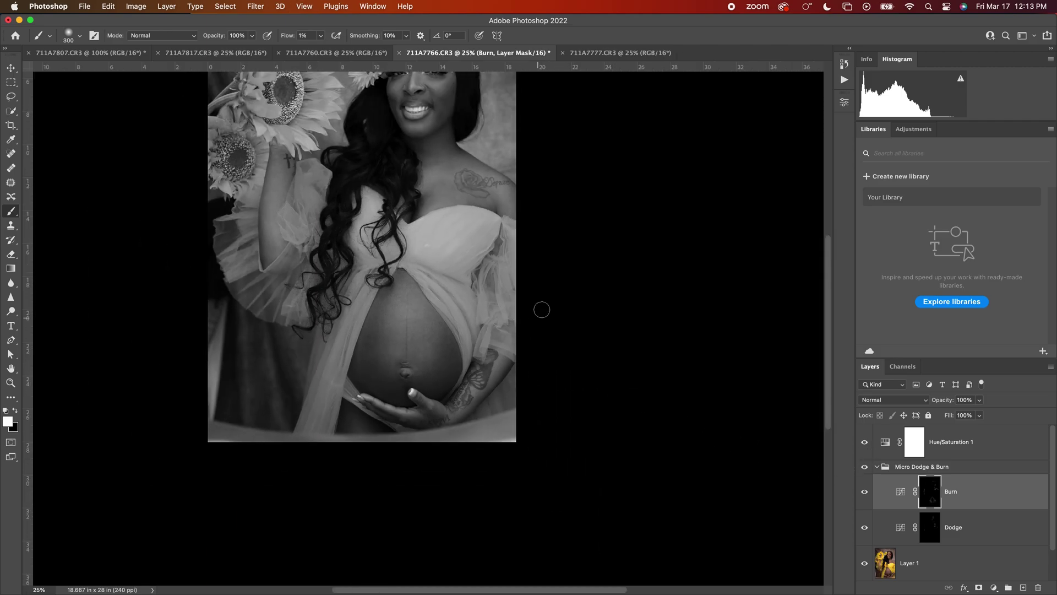
{"action": "left_click_drag", "start_coordinate": [553, 267], "coordinate": [535, 369]}
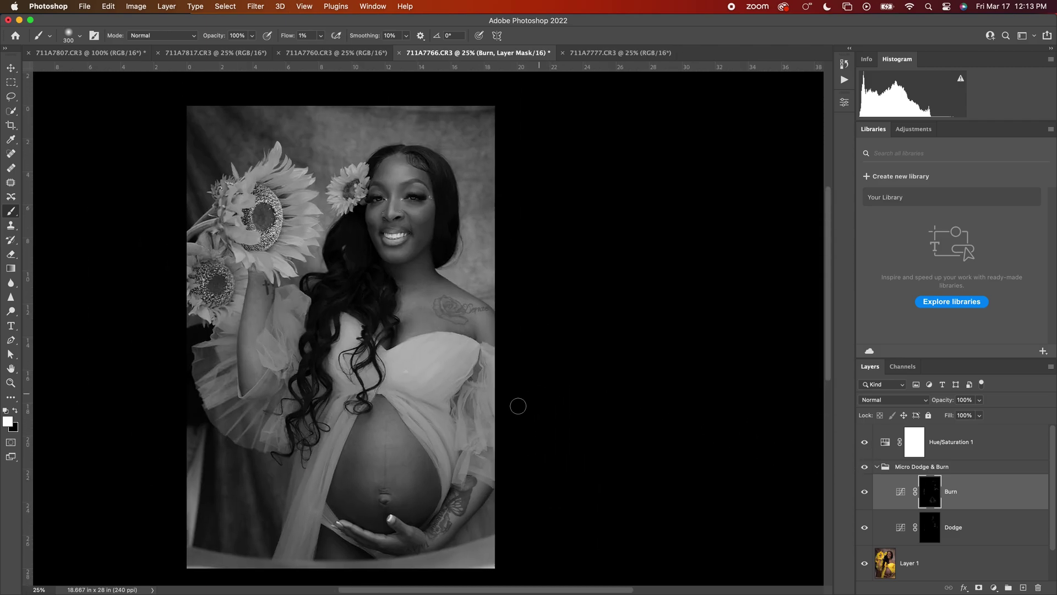
{"action": "key", "text": "bracketright"}
{"action": "key", "text": "bracketright"}
{"action": "left_click", "coordinate": [866, 468]}
{"action": "left_click", "coordinate": [865, 468]}
{"action": "left_click", "coordinate": [866, 468]}
{"action": "left_click", "coordinate": [867, 469]}
{"action": "left_click", "coordinate": [867, 470]}
{"action": "left_click", "coordinate": [868, 471]}
{"action": "left_click", "coordinate": [869, 472]}
{"action": "left_click", "coordinate": [865, 467]}
Step: Hide the Hue/Saturation 1 layer and toggle the Micro Dodge & Burn group to compare the retouching in colour
{"action": "left_click", "coordinate": [864, 442]}
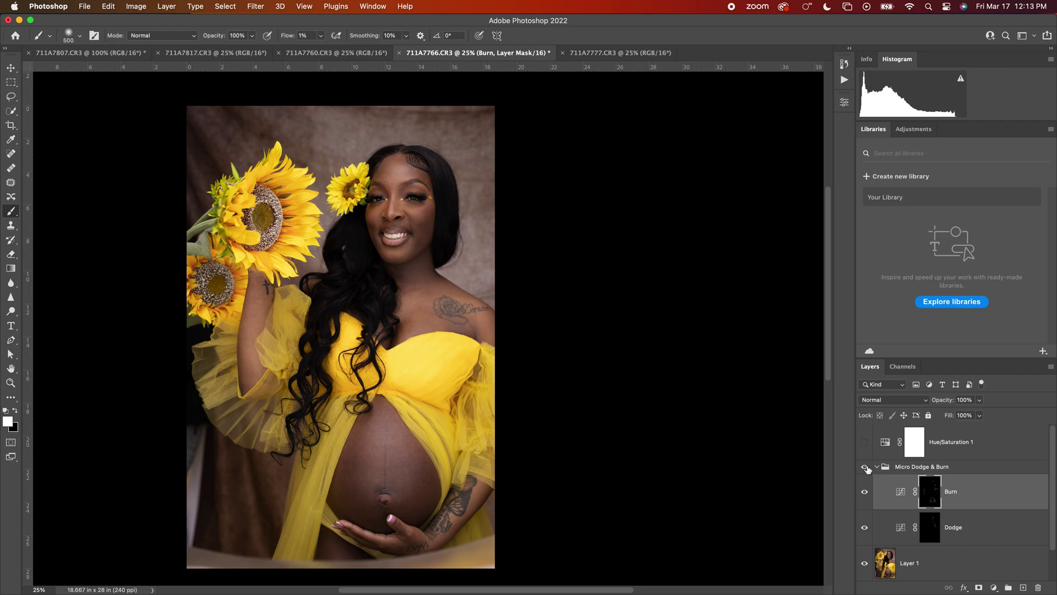
{"action": "left_click", "coordinate": [869, 469]}
{"action": "left_click", "coordinate": [870, 471]}
{"action": "left_click", "coordinate": [871, 470]}
{"action": "left_click", "coordinate": [871, 470]}
{"action": "left_click", "coordinate": [873, 469]}
{"action": "left_click", "coordinate": [873, 470]}
{"action": "left_click", "coordinate": [873, 470]}
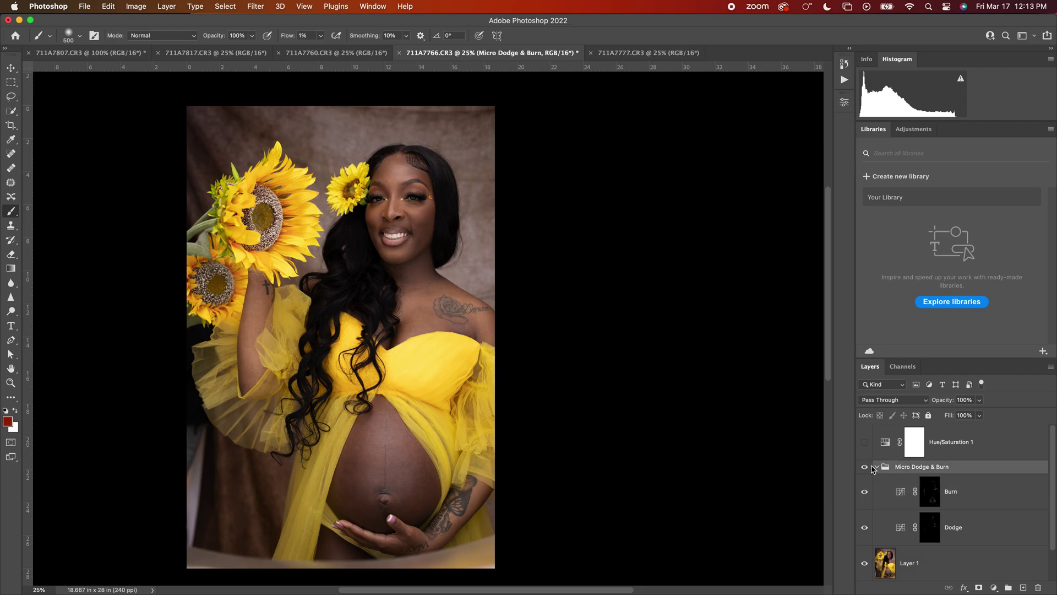
{"action": "double_click", "coordinate": [872, 469]}
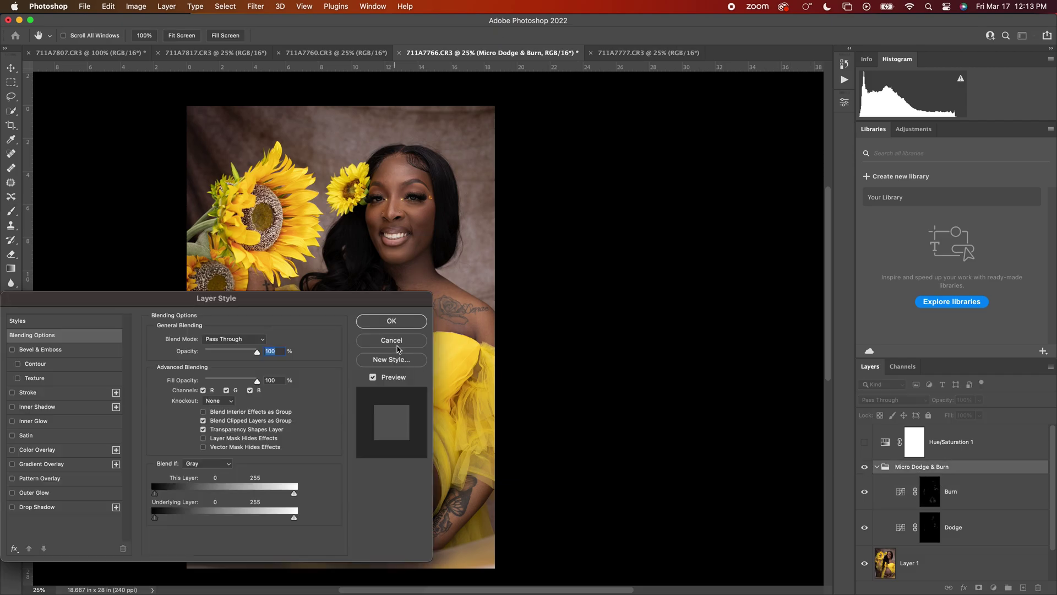
{"action": "left_click", "coordinate": [398, 342]}
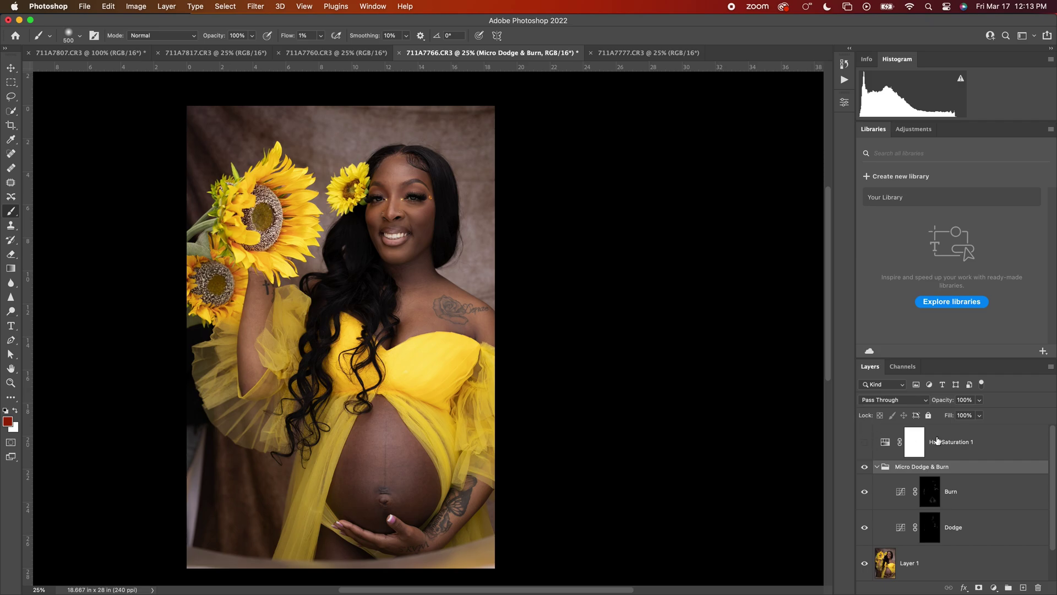
Step: Delete the Hue/Saturation 1 layer and stamp all visible layers into a new layer at the top of the stack
{"action": "left_click_drag", "start_coordinate": [938, 440], "coordinate": [1037, 587]}
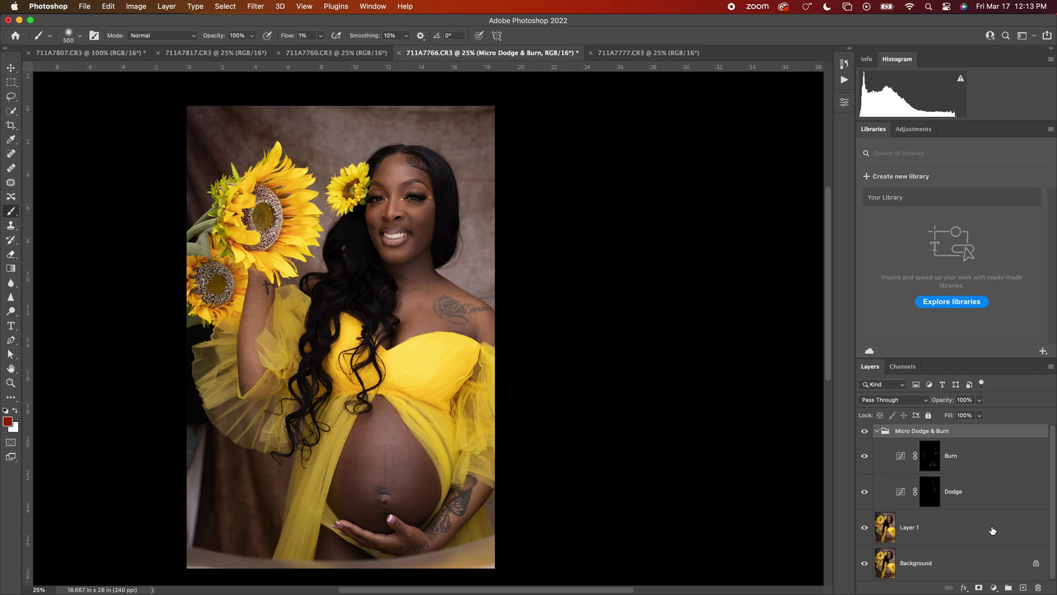
{"action": "key", "text": "super+alt+shift+e"}
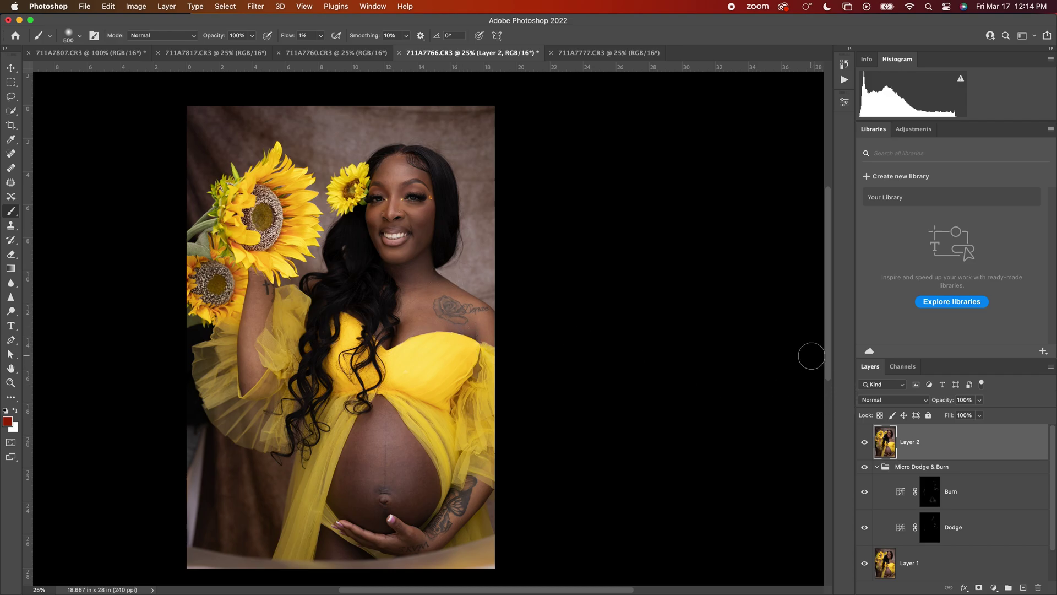
Step: Duplicate the stamped layer, hide the copy and select Layer 2 beneath it
{"action": "key", "text": "ctrl+j"}
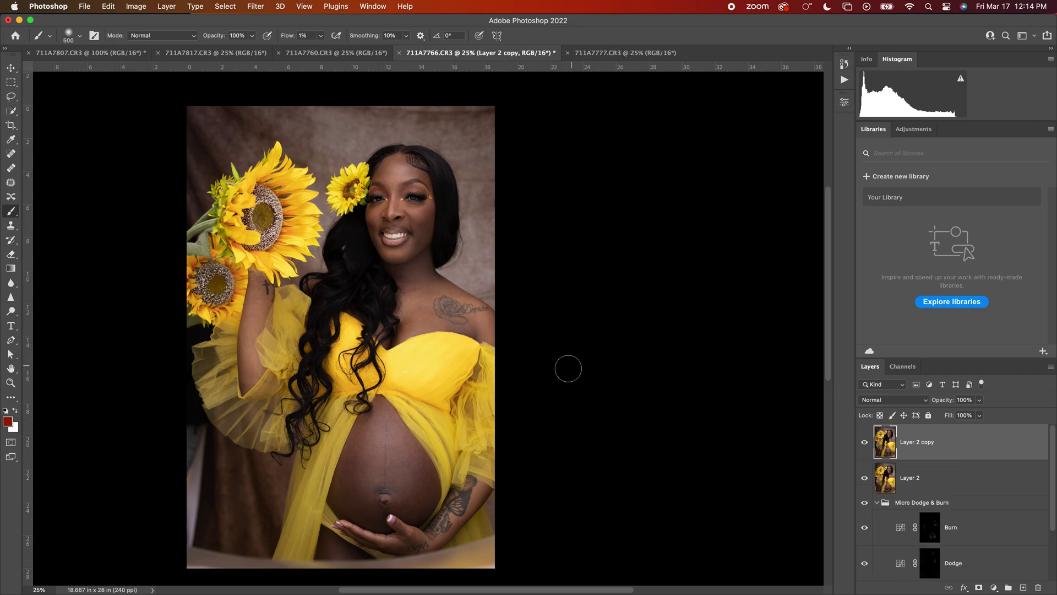
{"action": "left_click", "coordinate": [865, 442]}
{"action": "left_click", "coordinate": [914, 479]}
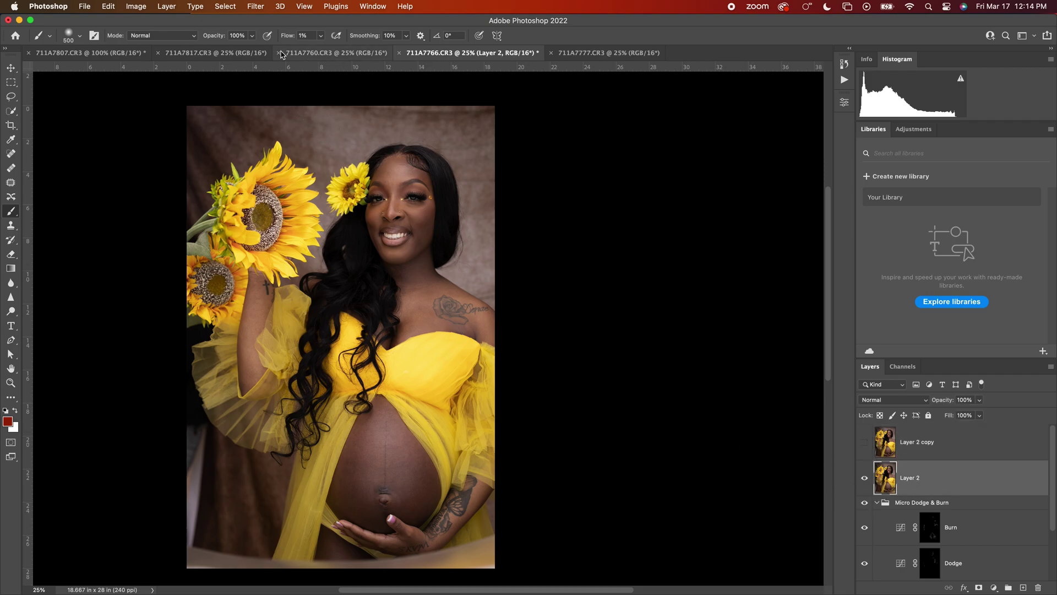
Step: Apply a Median noise filter with a 24-pixel radius to Layer 2
{"action": "left_click", "coordinate": [265, 7]}
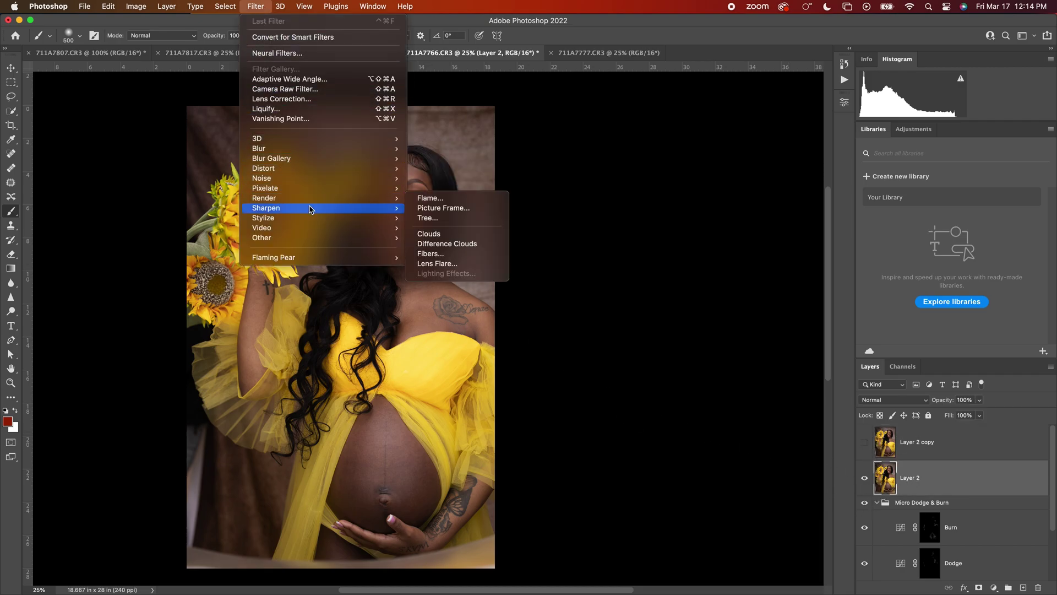
{"action": "mouse_move", "coordinate": [318, 181]}
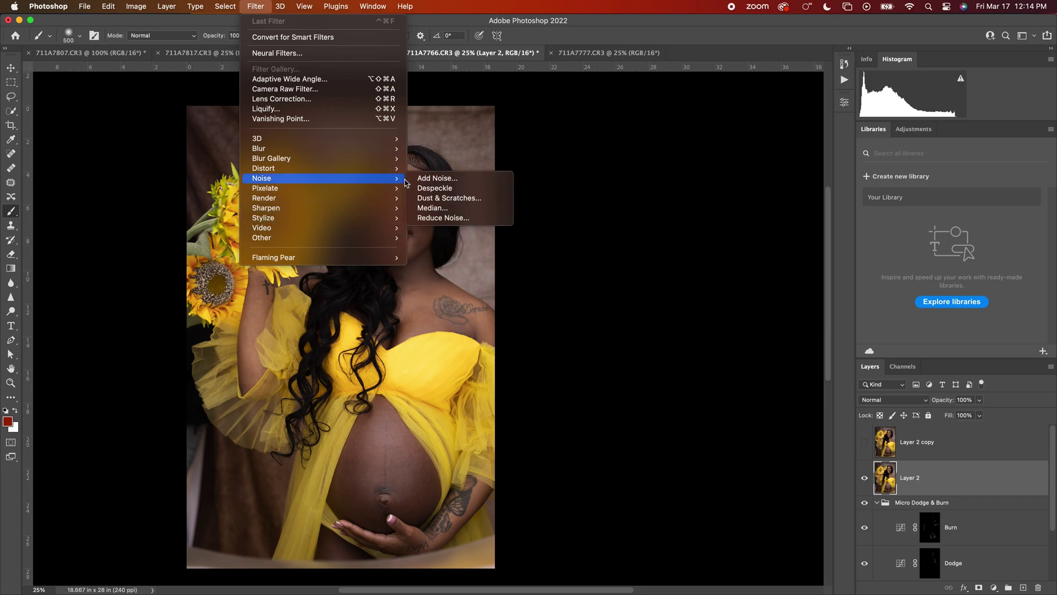
{"action": "left_click", "coordinate": [433, 208]}
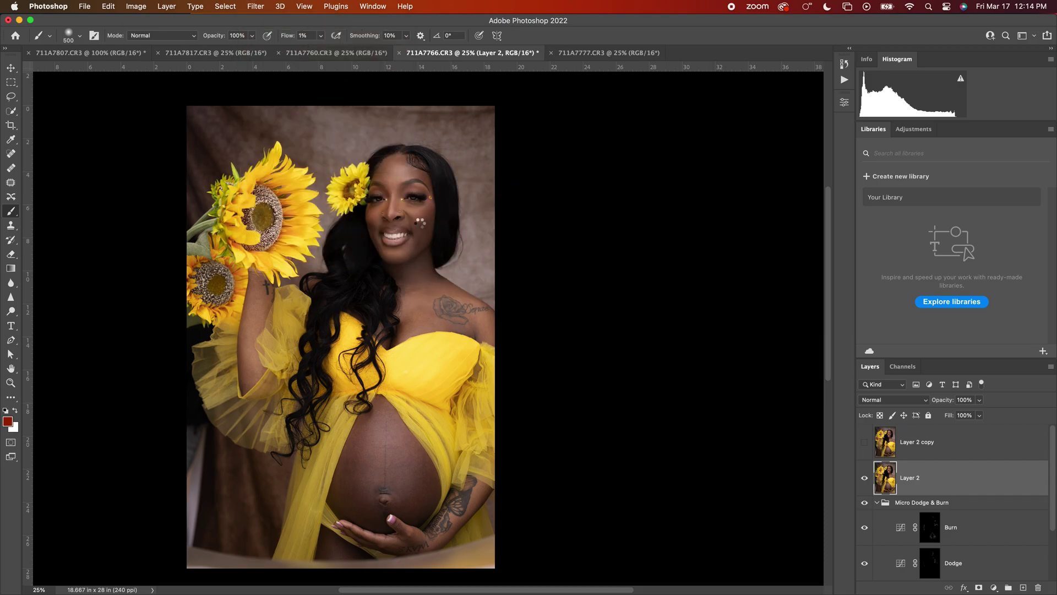
{"action": "left_click", "coordinate": [421, 211]}
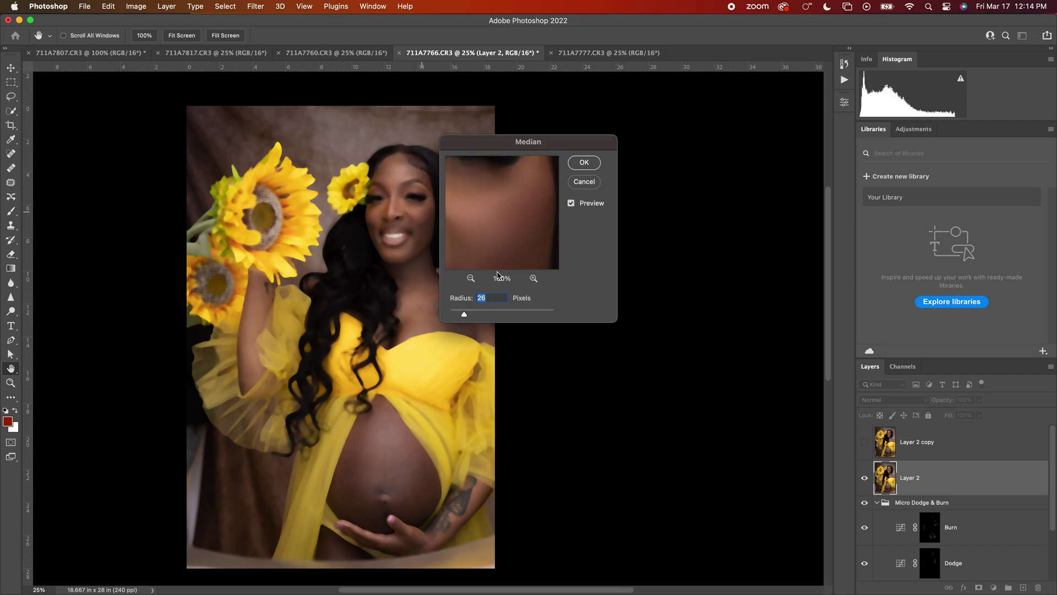
{"action": "left_click_drag", "start_coordinate": [464, 315], "coordinate": [449, 314]}
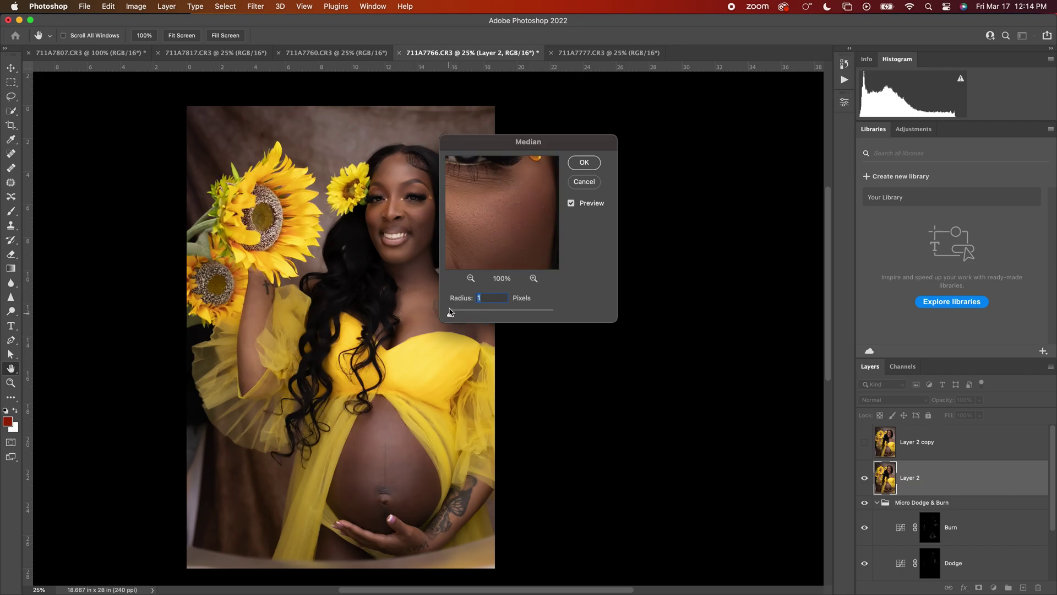
{"action": "left_click_drag", "start_coordinate": [532, 144], "coordinate": [579, 152]}
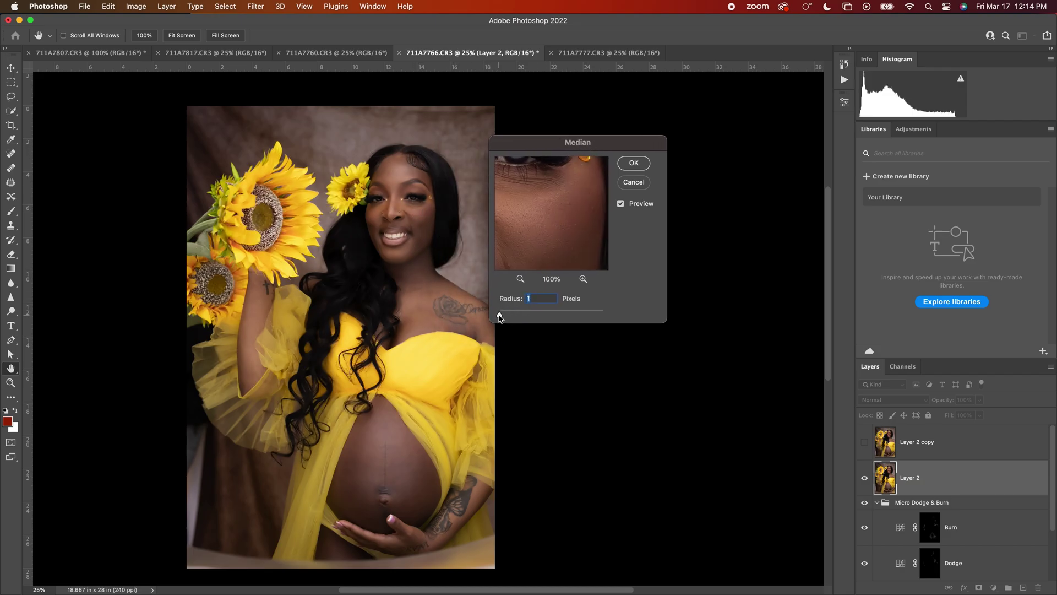
{"action": "left_click_drag", "start_coordinate": [500, 315], "coordinate": [512, 317]}
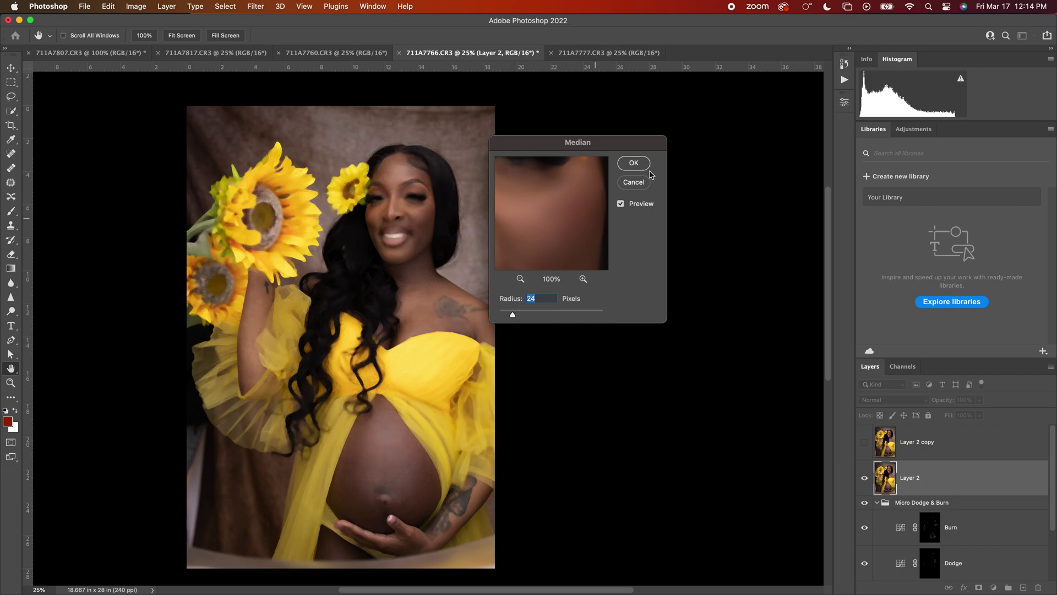
{"action": "left_click", "coordinate": [634, 164]}
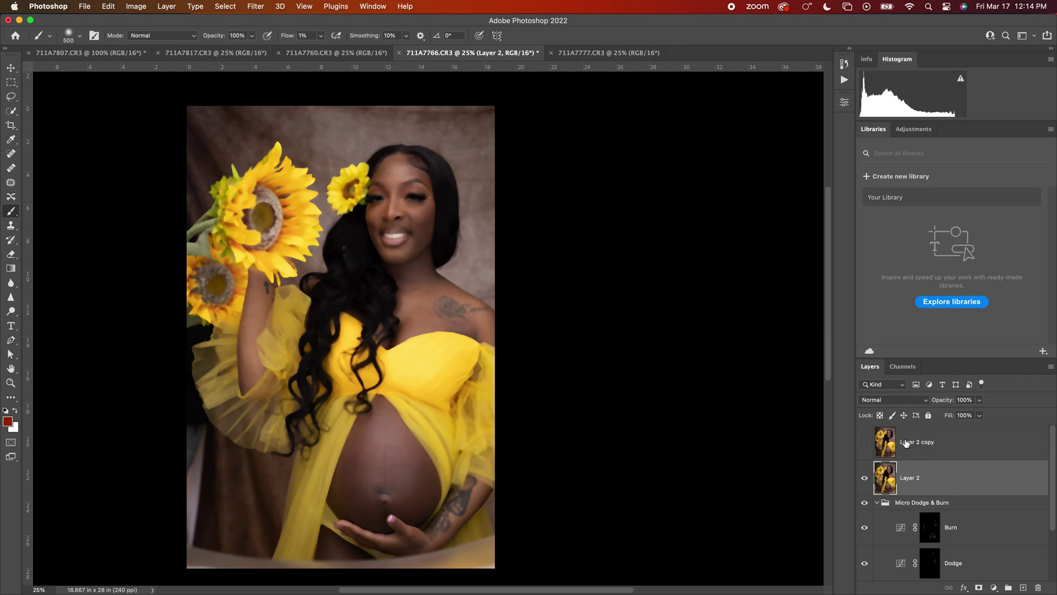
Step: Show Layer 2 copy, apply Layer 2 to it using Subtract at scale 2 and offset 128, and set its blend mode to Linear Light
{"action": "left_click", "coordinate": [885, 445]}
{"action": "left_click", "coordinate": [865, 447]}
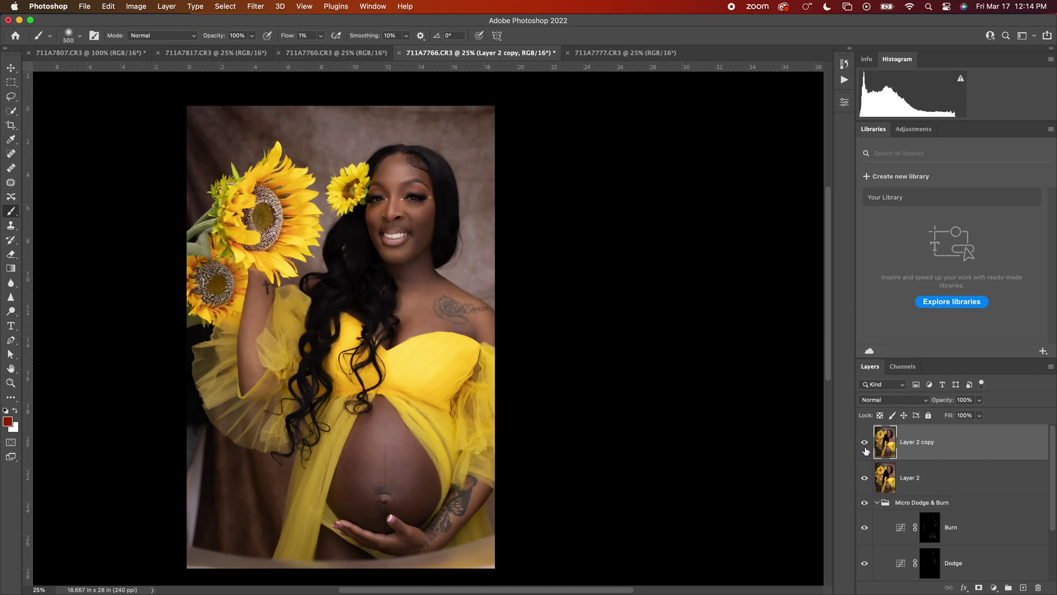
{"action": "left_click", "coordinate": [146, 4]}
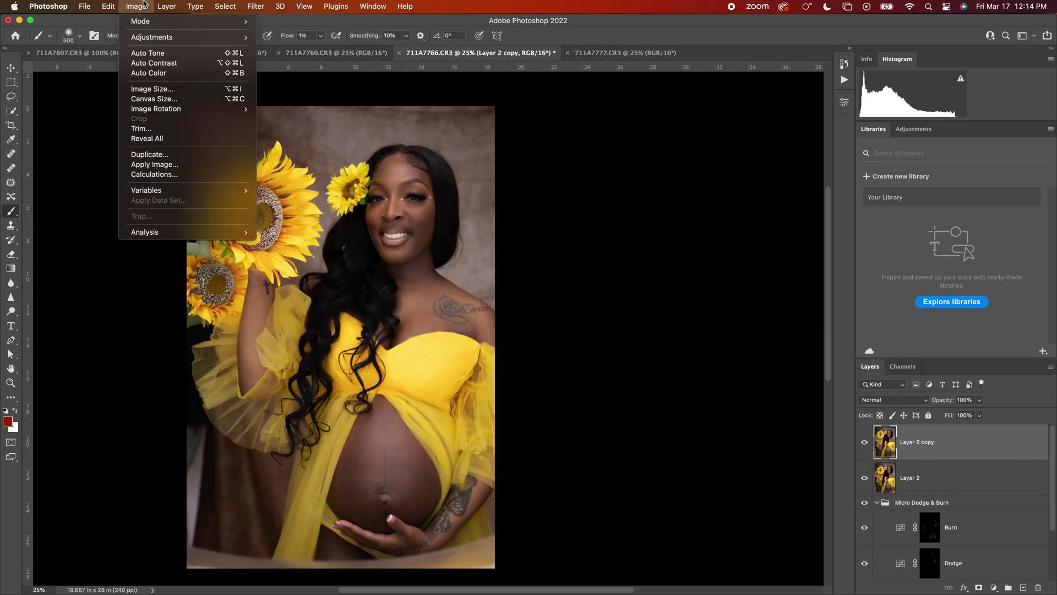
{"action": "left_click", "coordinate": [195, 164]}
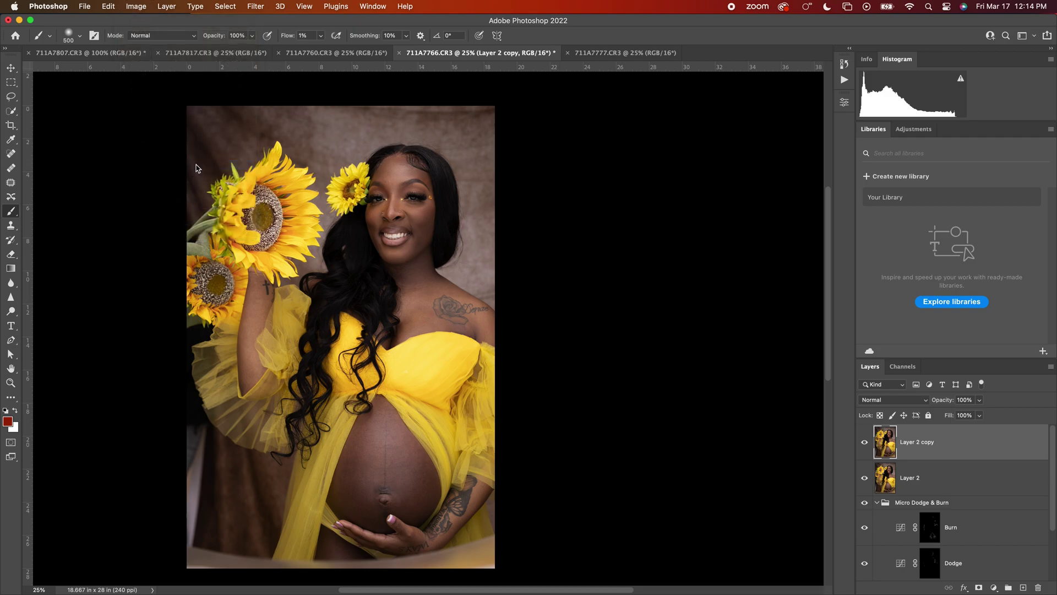
{"action": "left_click", "coordinate": [398, 170]}
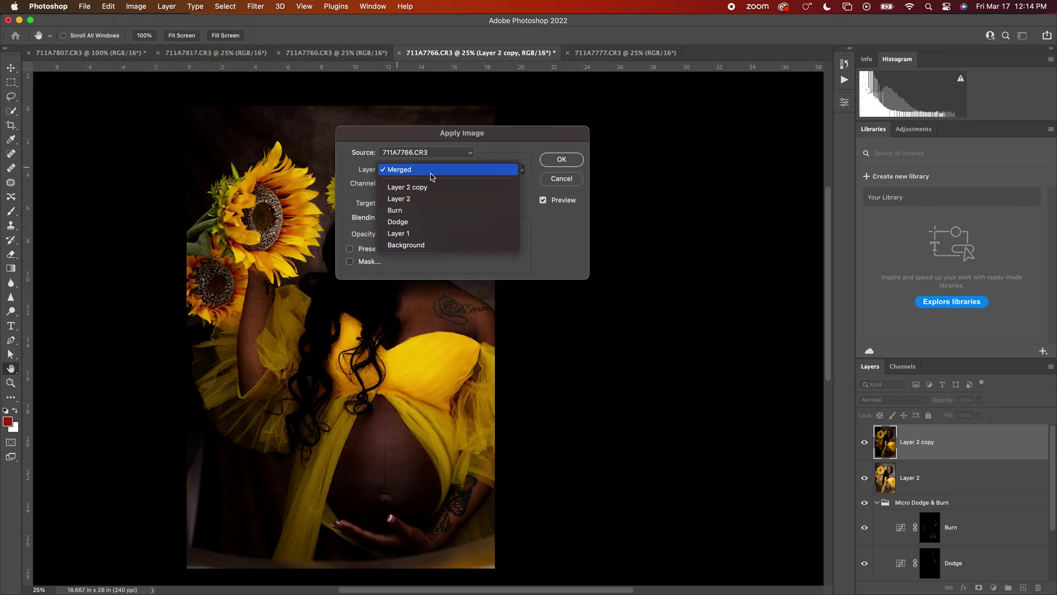
{"action": "left_click", "coordinate": [408, 200]}
{"action": "left_click", "coordinate": [419, 217]}
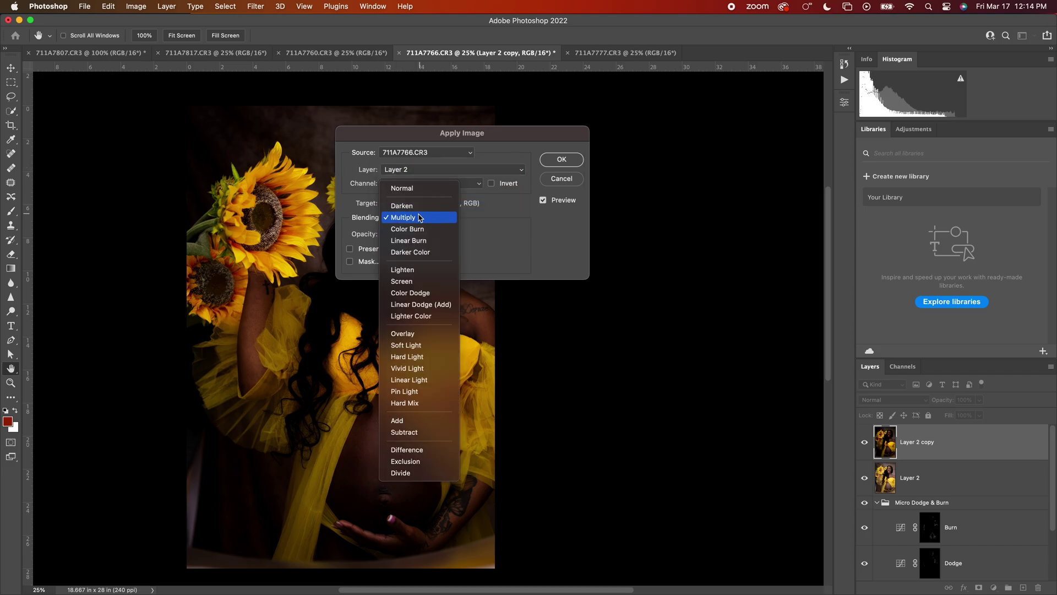
{"action": "left_click", "coordinate": [430, 433]}
{"action": "left_click_drag", "start_coordinate": [460, 140], "coordinate": [582, 126]}
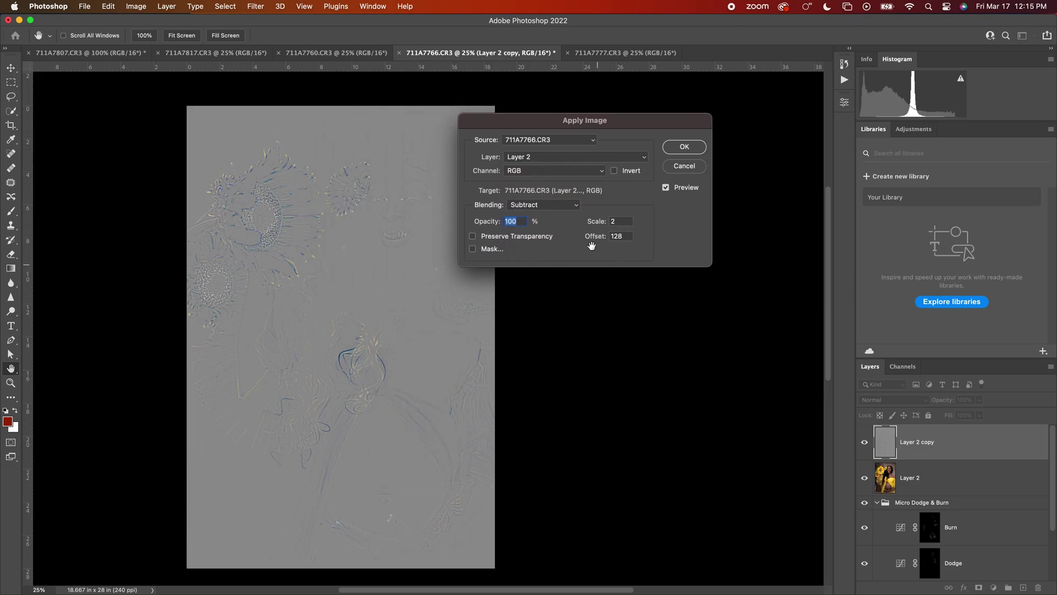
{"action": "left_click", "coordinate": [685, 147]}
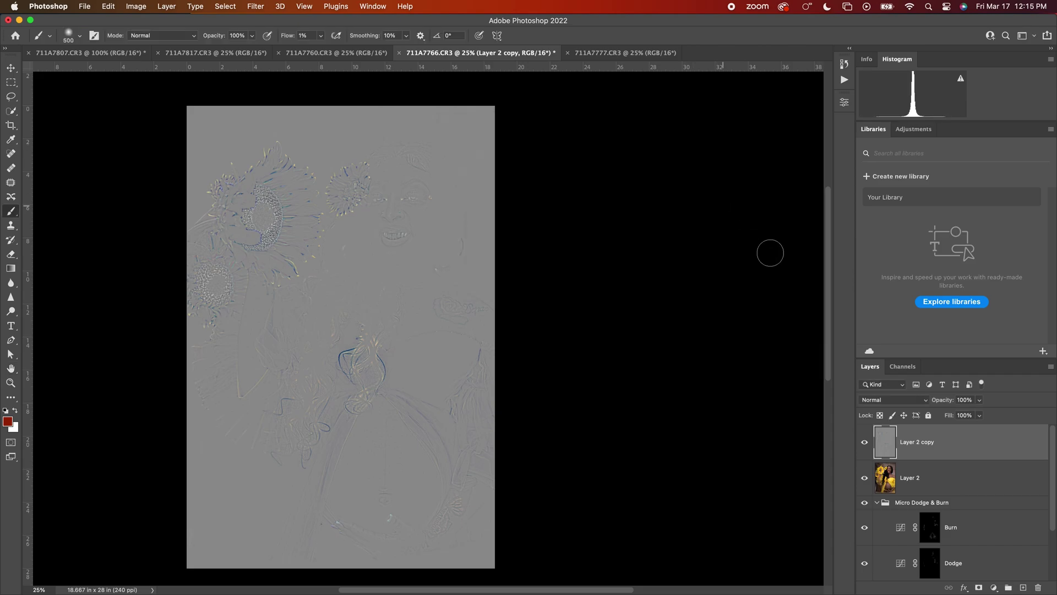
{"action": "left_click", "coordinate": [893, 400]}
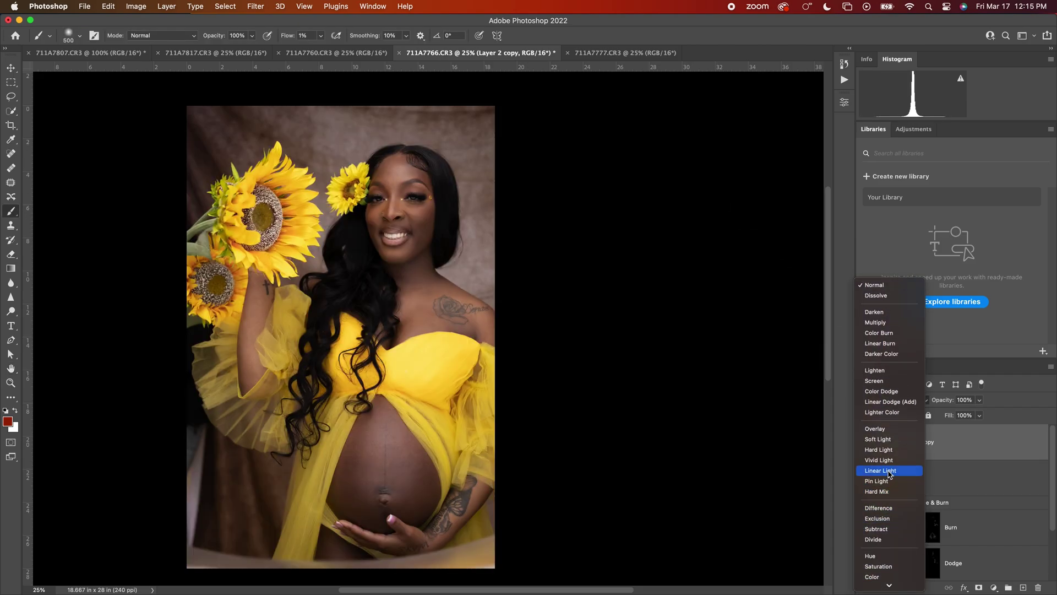
{"action": "left_click", "coordinate": [889, 471]}
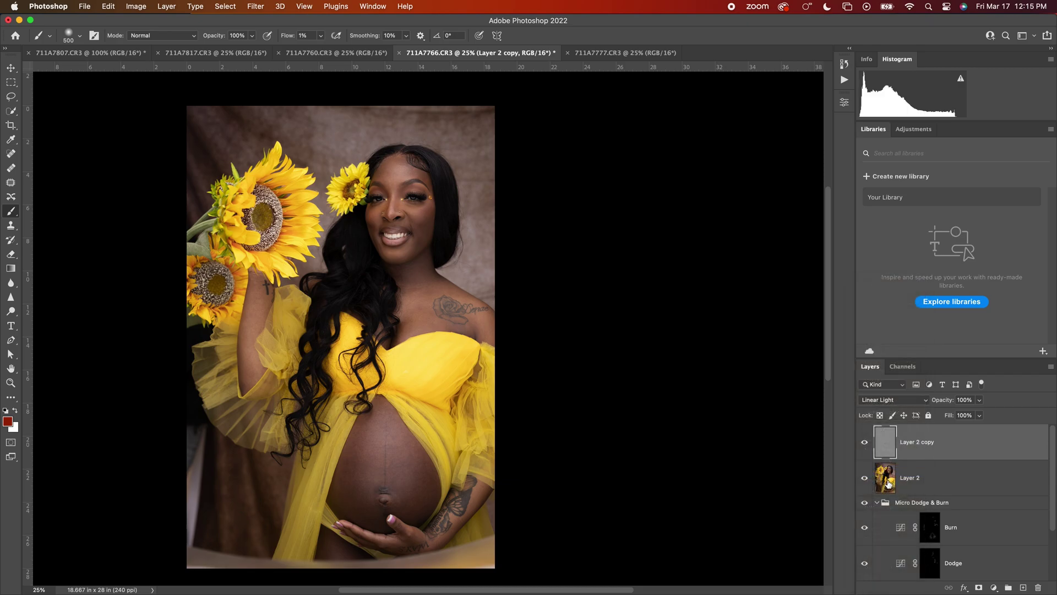
Step: Blend the facial skin on Layer 2 with the Mixer Brush at a size of 300 pixels
{"action": "left_click", "coordinate": [888, 482]}
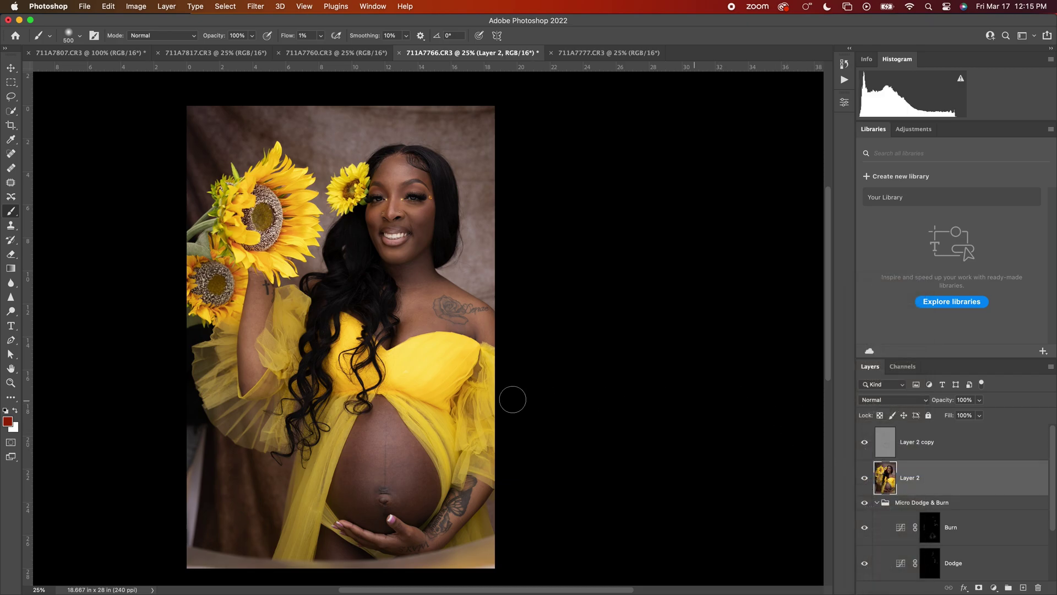
{"action": "left_click", "coordinate": [12, 399]}
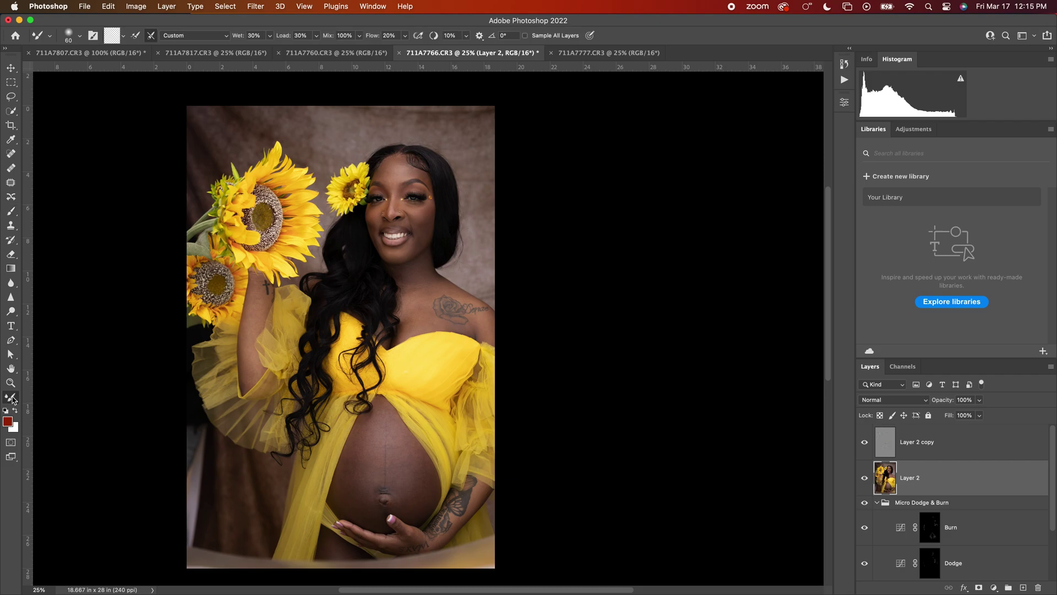
{"action": "left_click", "coordinate": [12, 398]}
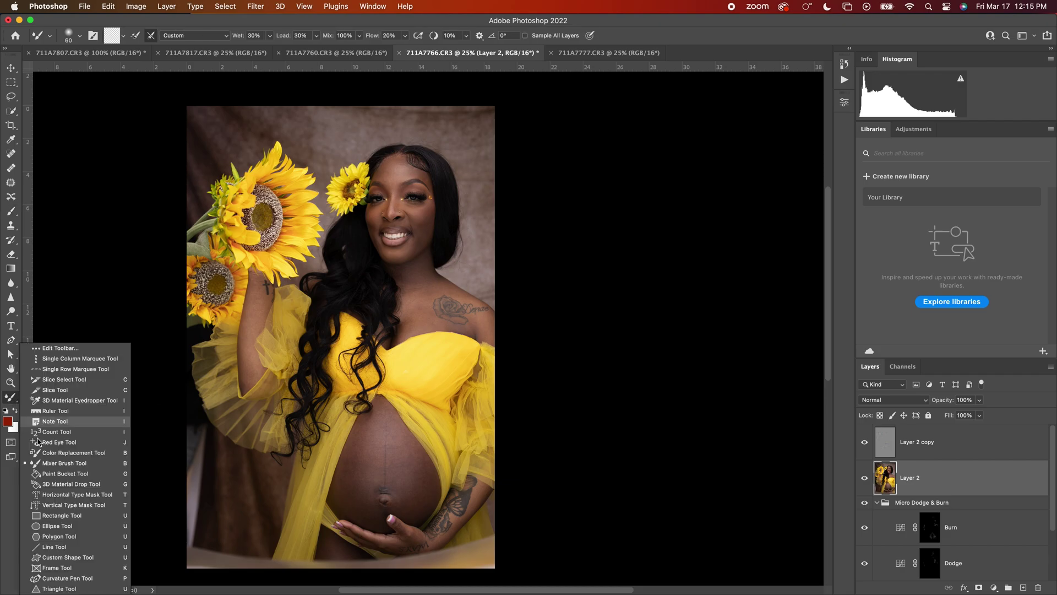
{"action": "left_click", "coordinate": [47, 461]}
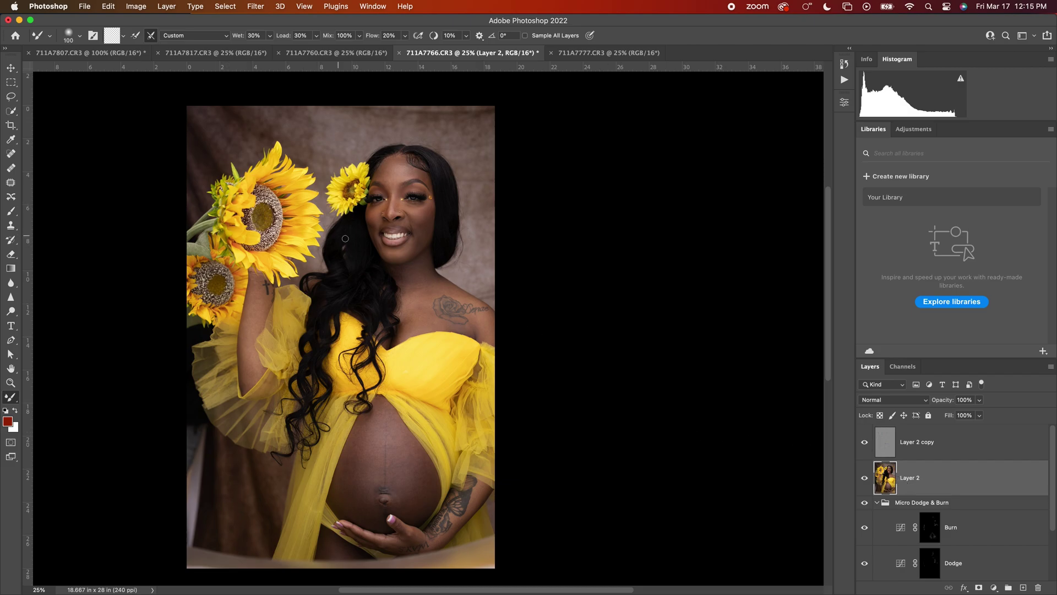
{"action": "key", "text": "bracketright"}
{"action": "key", "text": "bracketright"}
{"action": "key", "text": "bracketright"}
{"action": "key", "text": "bracketright"}
{"action": "key", "text": "bracketleft"}
{"action": "mouse_move", "coordinate": [409, 166]}
{"action": "left_mouse_down"}
{"action": "mouse_move", "coordinate": [424, 190]}
{"action": "mouse_move", "coordinate": [422, 229]}
{"action": "left_mouse_up"}
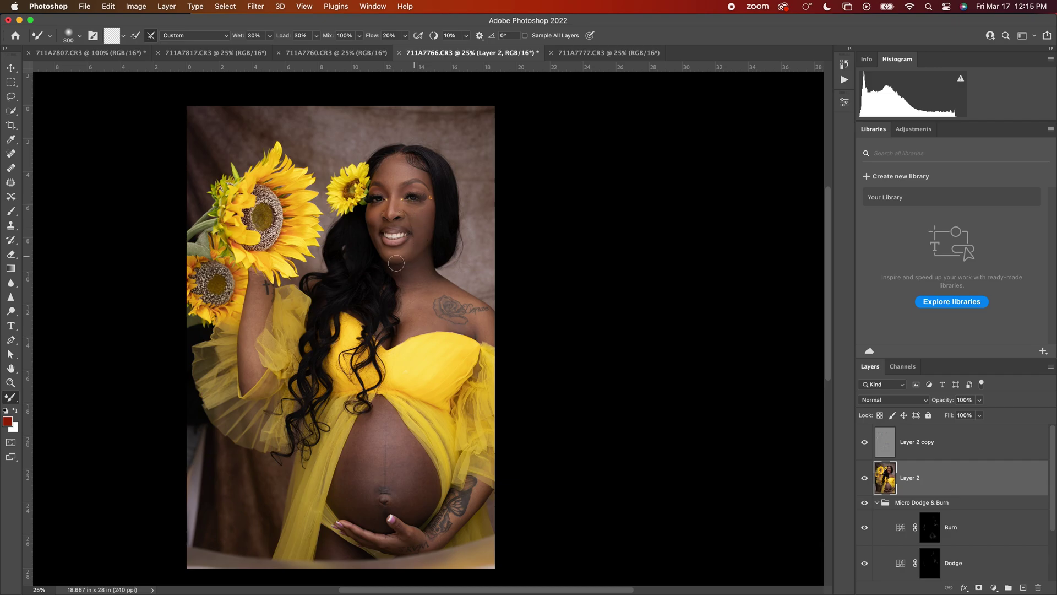
{"action": "key", "text": "bracketright"}
{"action": "key", "text": "bracketright"}
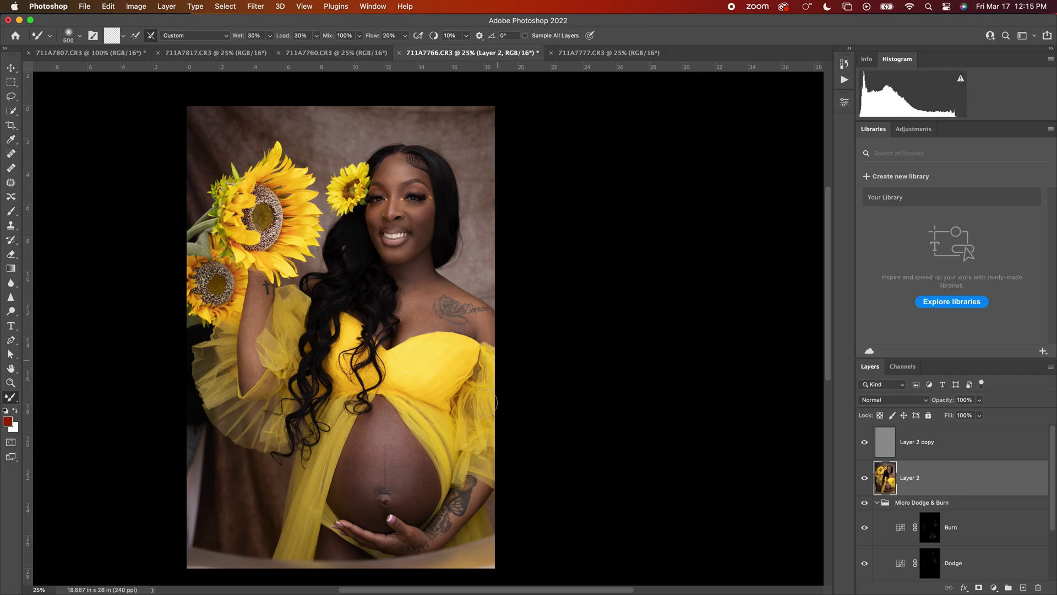
Step: Refine the forehead and smaller areas of the face on Layer 2 with a smaller Mixer Brush, varying its size to fit each area
{"action": "key", "text": "super+equal"}
{"action": "scroll", "coordinate": [474, 238], "scroll_direction": "up", "scroll_amount": 3}
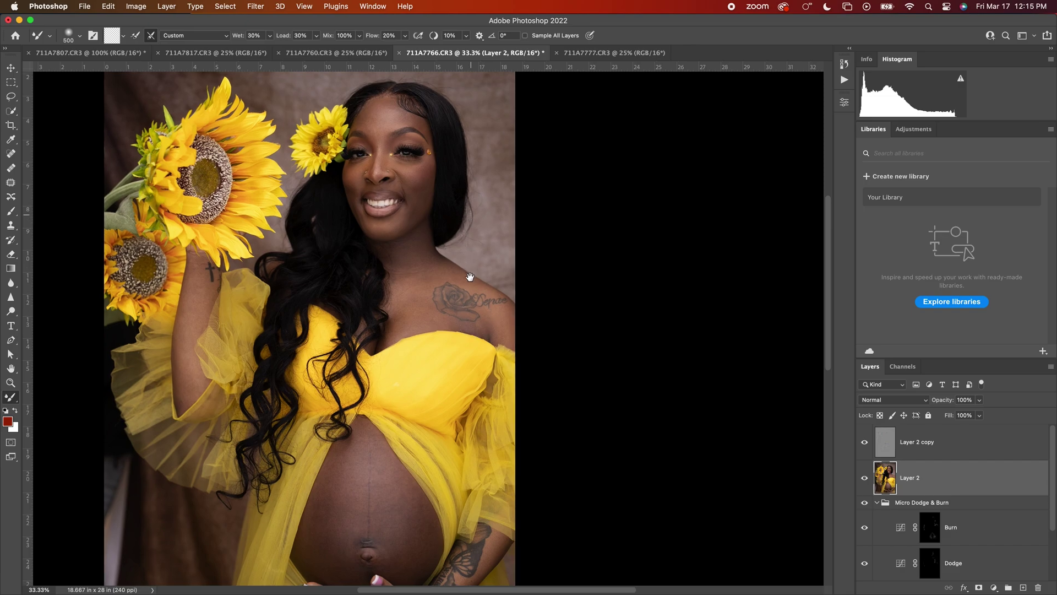
{"action": "key", "text": "bracketleft"}
{"action": "key", "text": "bracketleft"}
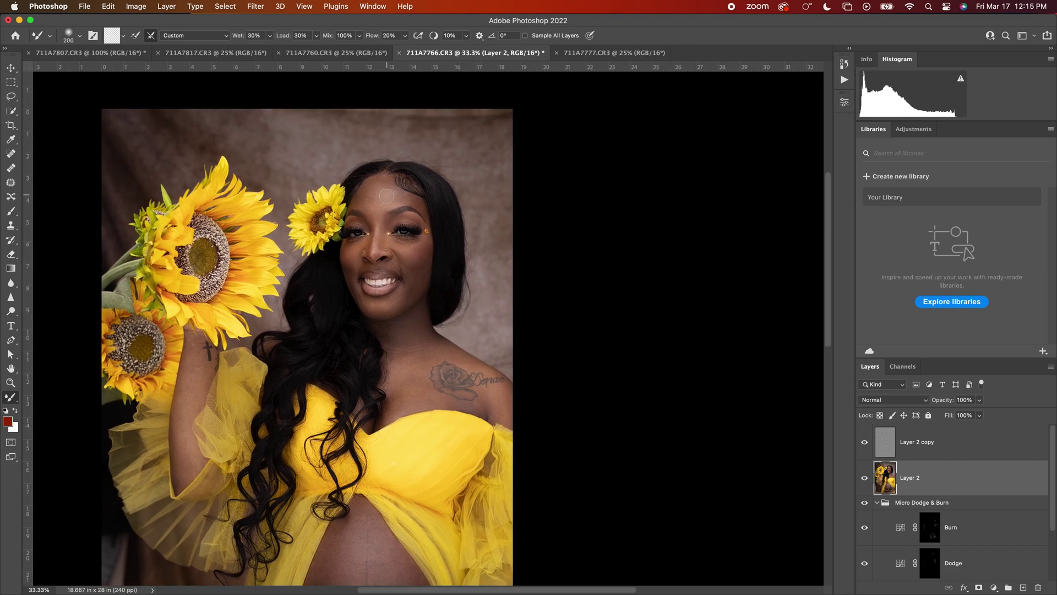
{"action": "key", "text": "bracketleft"}
{"action": "key", "text": "bracketleft"}
{"action": "left_click_drag", "start_coordinate": [412, 201], "coordinate": [395, 201]}
{"action": "key", "text": "bracketright"}
{"action": "key", "text": "bracketright"}
{"action": "key", "text": "bracketleft"}
{"action": "key", "text": "bracketleft"}
{"action": "key", "text": "bracketleft"}
{"action": "key", "text": "bracketleft"}
{"action": "key", "text": "bracketright"}
{"action": "key", "text": "bracketright"}
{"action": "key", "text": "bracketleft"}
{"action": "key", "text": "bracketleft"}
Step: Smooth the chest and shoulder skin on Layer 2 using the Mixer Brush at about 300 pixels
{"action": "left_click_drag", "start_coordinate": [499, 356], "coordinate": [510, 236]}
{"action": "key", "text": "bracketright"}
{"action": "key", "text": "bracketright"}
{"action": "key", "text": "bracketright"}
{"action": "key", "text": "bracketright"}
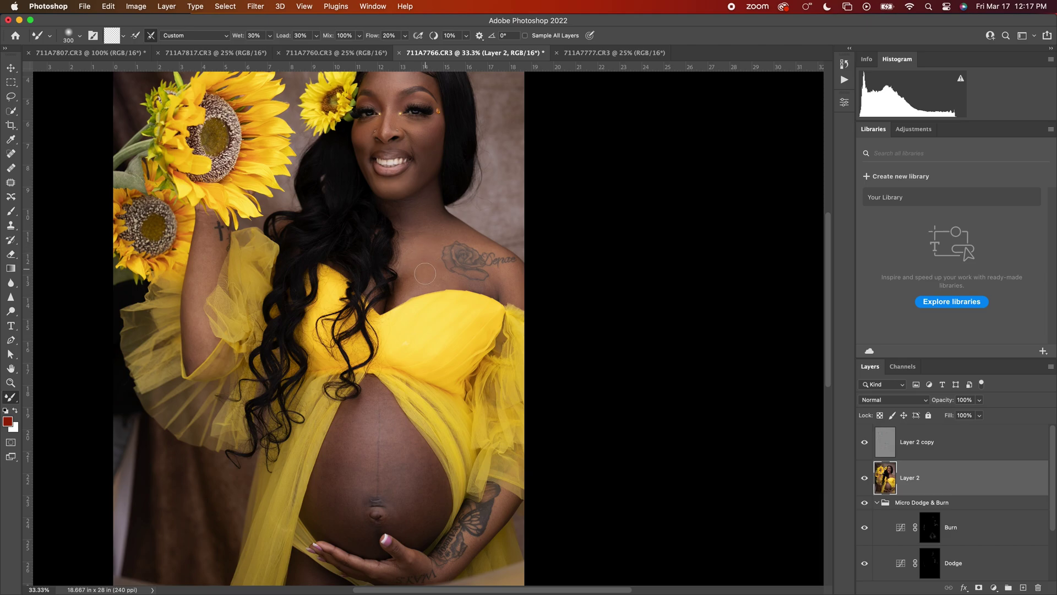
{"action": "key", "text": "bracketright"}
Step: Smooth the belly and arm skin on Layer 2 with the Mixer Brush, reducing its size from 600 to 300 pixels for narrower areas
{"action": "scroll", "coordinate": [456, 310], "scroll_direction": "down", "scroll_amount": 4}
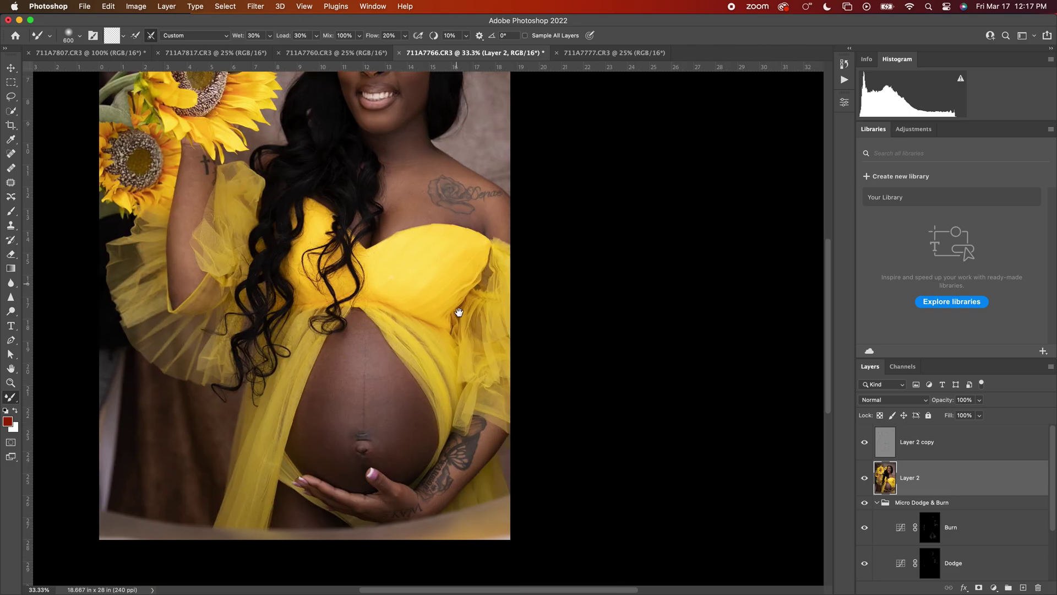
{"action": "key", "text": "bracketleft"}
{"action": "key", "text": "bracketleft"}
{"action": "key", "text": "bracketleft"}
{"action": "key", "text": "bracketleft"}
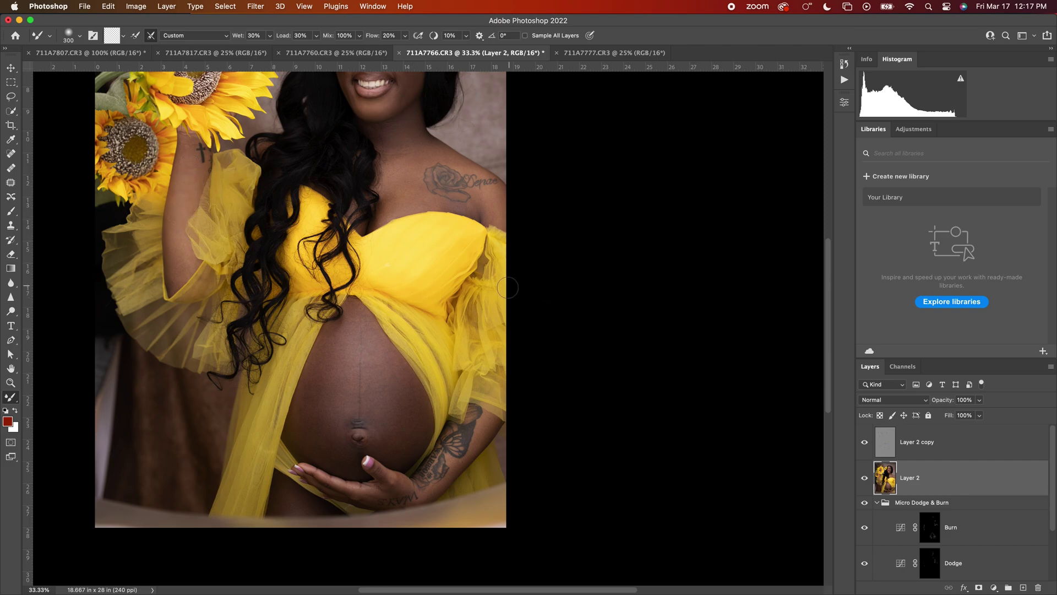
{"action": "key", "text": "super+minus"}
{"action": "left_click_drag", "start_coordinate": [517, 238], "coordinate": [512, 319]}
{"action": "left_click_drag", "start_coordinate": [544, 360], "coordinate": [553, 338]}
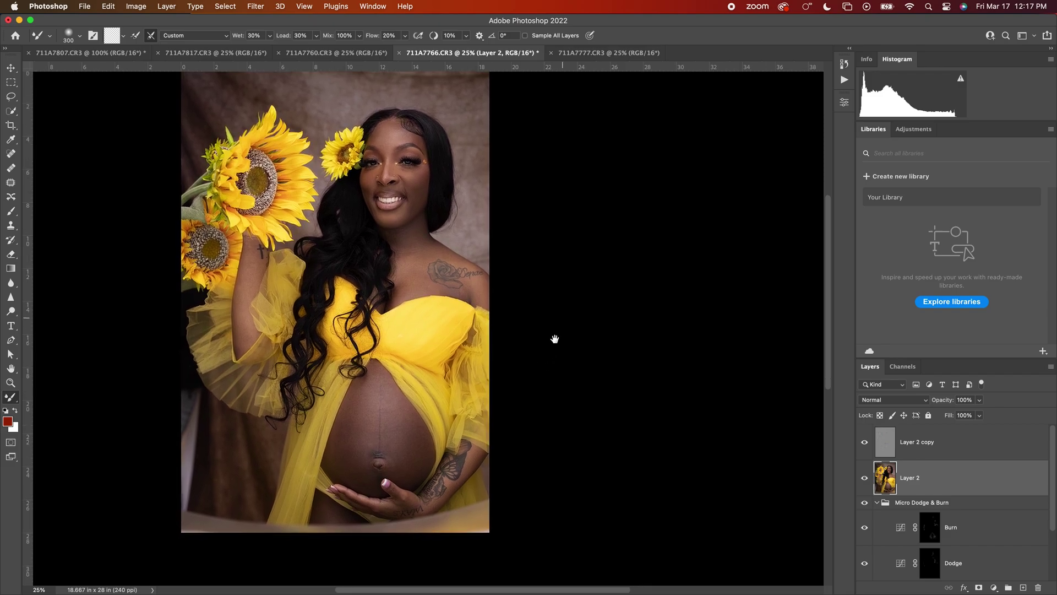
Step: Group Layer 2 copy and Layer 2 and name the group Skin Retouching
{"action": "left_click", "coordinate": [936, 454]}
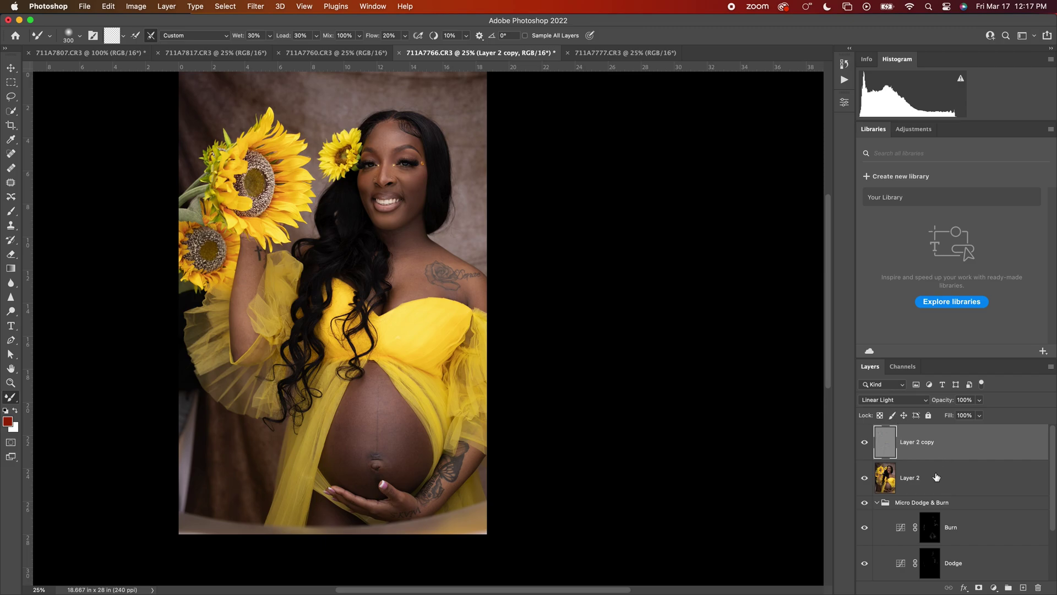
{"action": "left_click", "coordinate": [939, 485], "text": "shift"}
{"action": "key", "text": "super+g"}
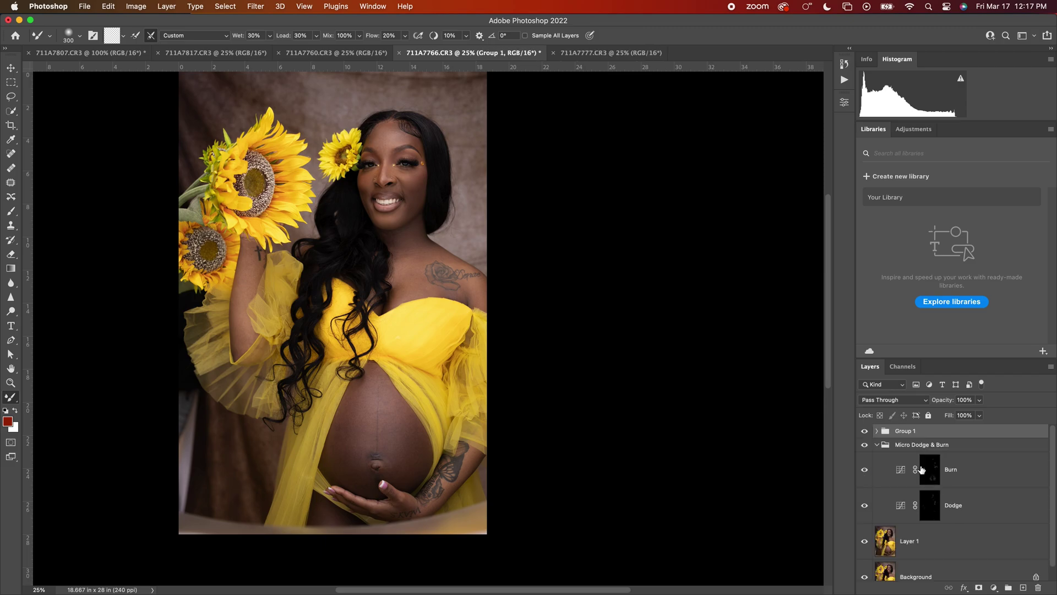
{"action": "double_click", "coordinate": [905, 431]}
{"action": "type", "text": "Skin Retouching"}
{"action": "key", "text": "Return"}
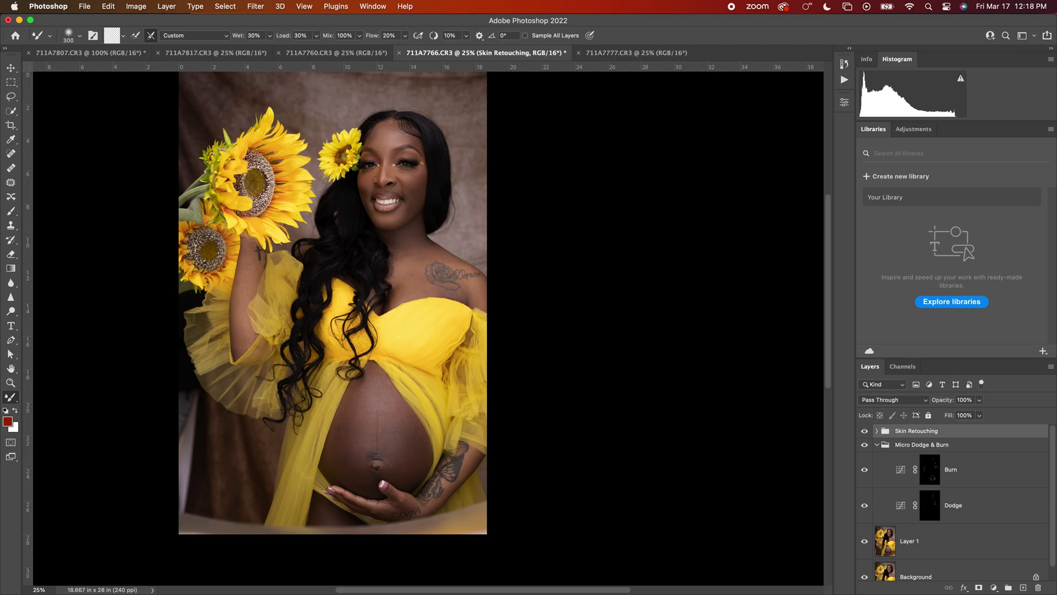
Step: Collapse the Micro Dodge & Burn group and toggle both retouching groups to compare the portrait before and after
{"action": "left_click", "coordinate": [878, 446]}
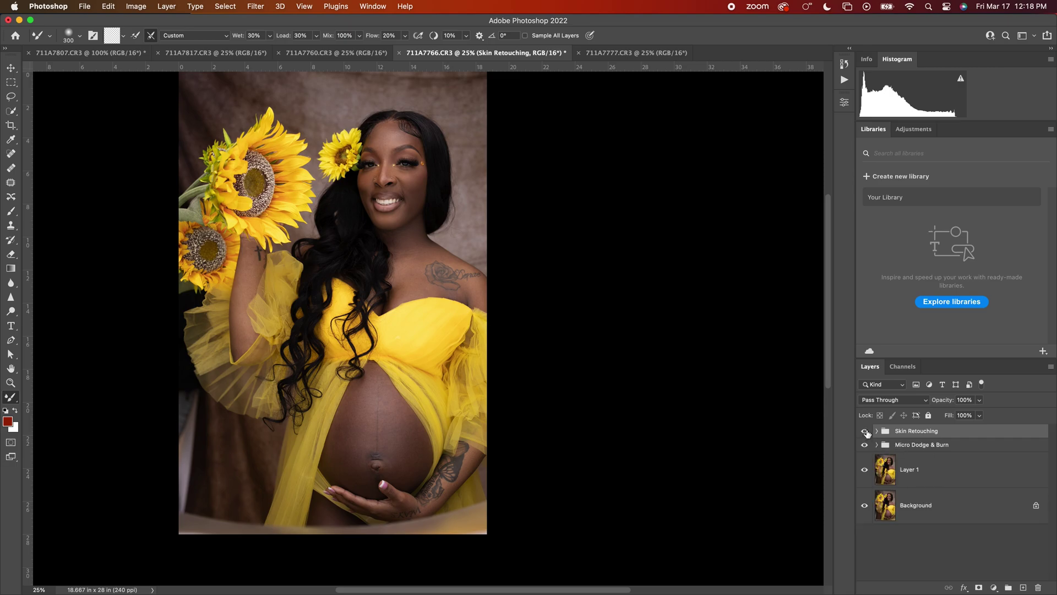
{"action": "left_click", "coordinate": [868, 433]}
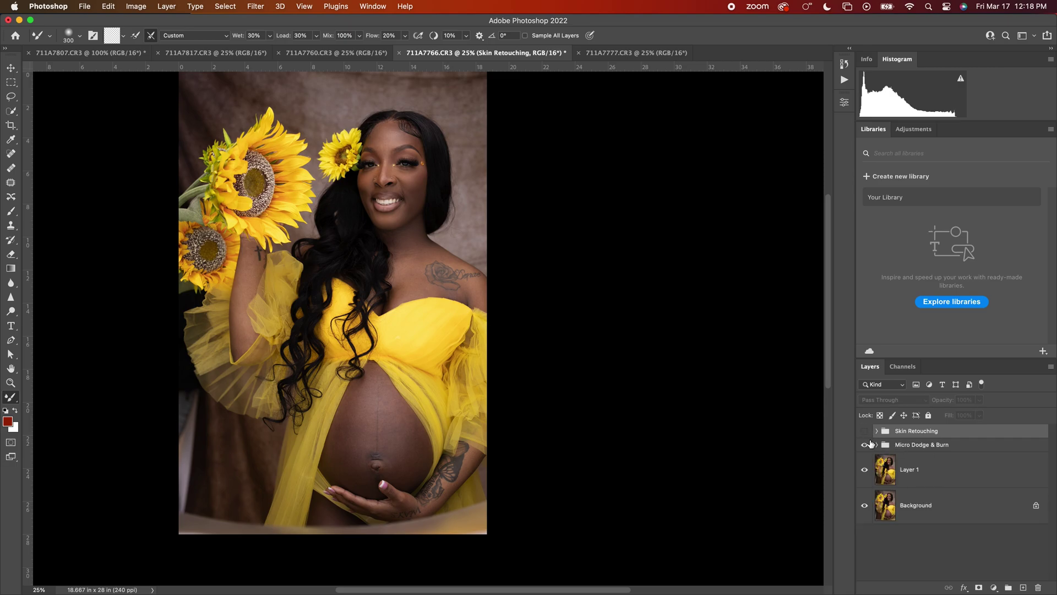
{"action": "left_click", "coordinate": [866, 446]}
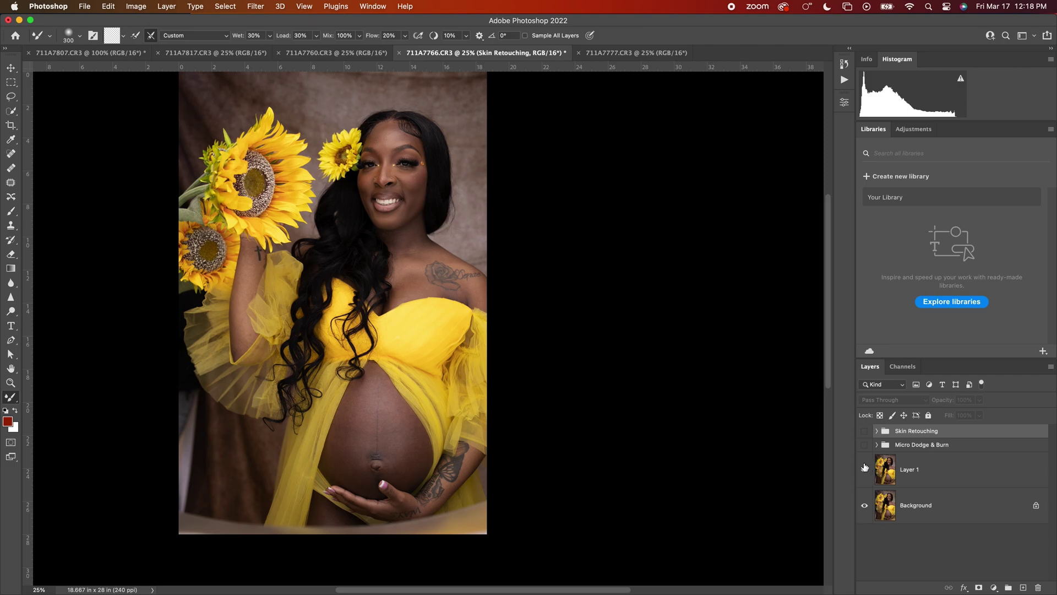
{"action": "left_click", "coordinate": [865, 446]}
{"action": "left_click", "coordinate": [864, 433]}
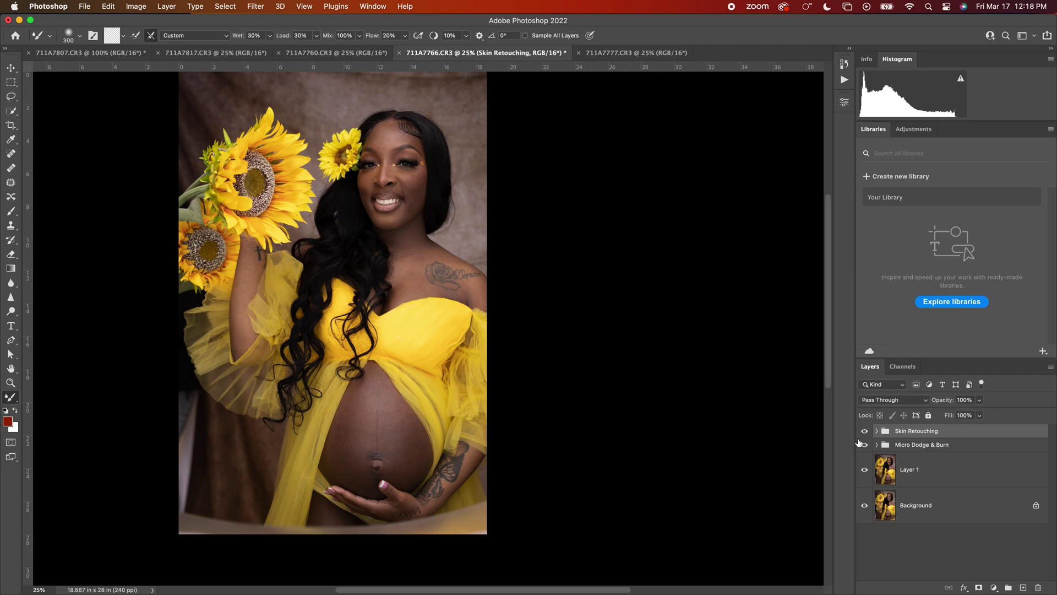
{"action": "mouse_move", "coordinate": [830, 382]}
{"action": "left_mouse_down"}
{"action": "mouse_move", "coordinate": [832, 409]}
{"action": "mouse_move", "coordinate": [866, 473]}
{"action": "left_mouse_up"}
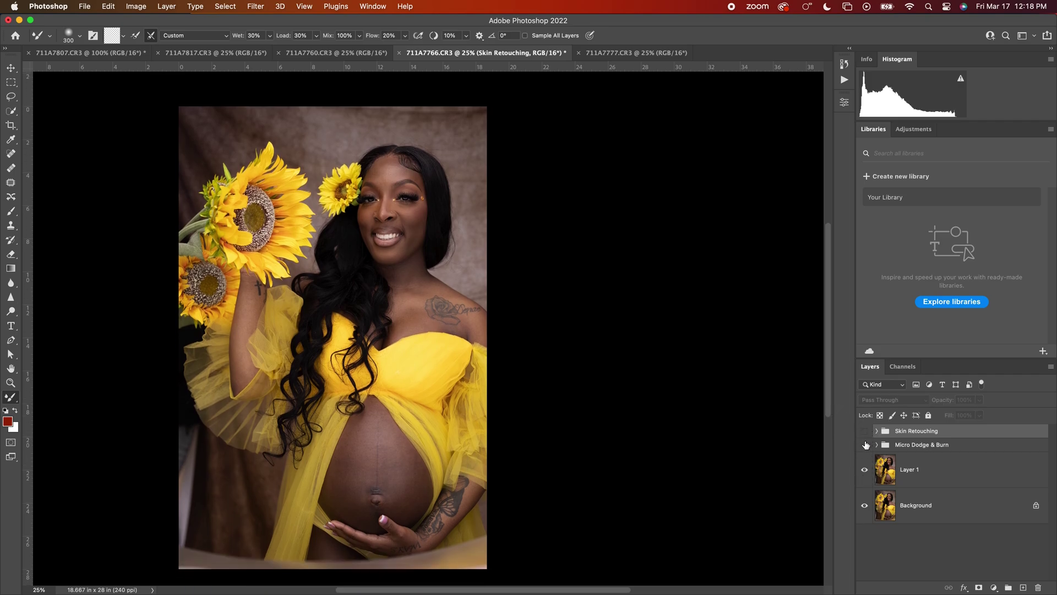
{"action": "left_click", "coordinate": [865, 446]}
{"action": "left_click", "coordinate": [865, 430]}
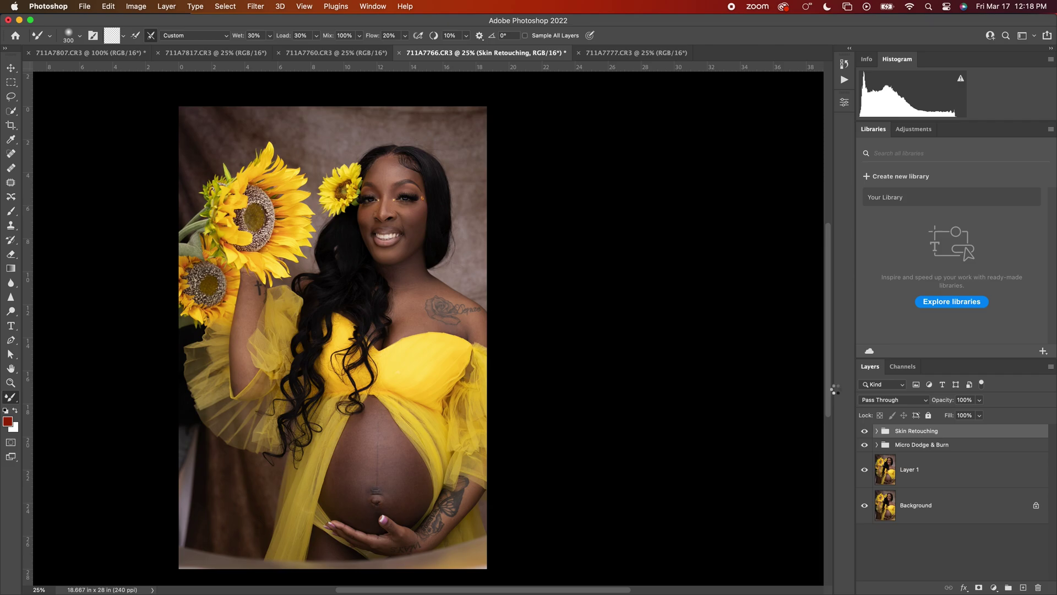
Step: Stamp all visible layers into a new layer above the Skin Retouching group
{"action": "key", "text": "super+alt+shift+e"}
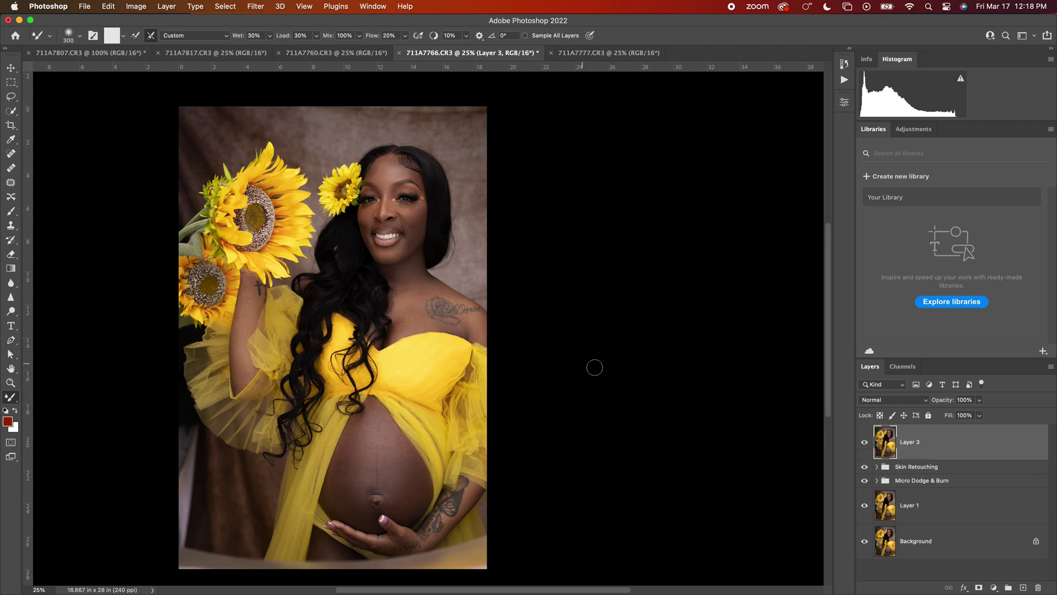
{"action": "key", "text": "super+equal"}
{"action": "key", "text": "super+equal"}
{"action": "left_click_drag", "start_coordinate": [604, 419], "coordinate": [716, 210]}
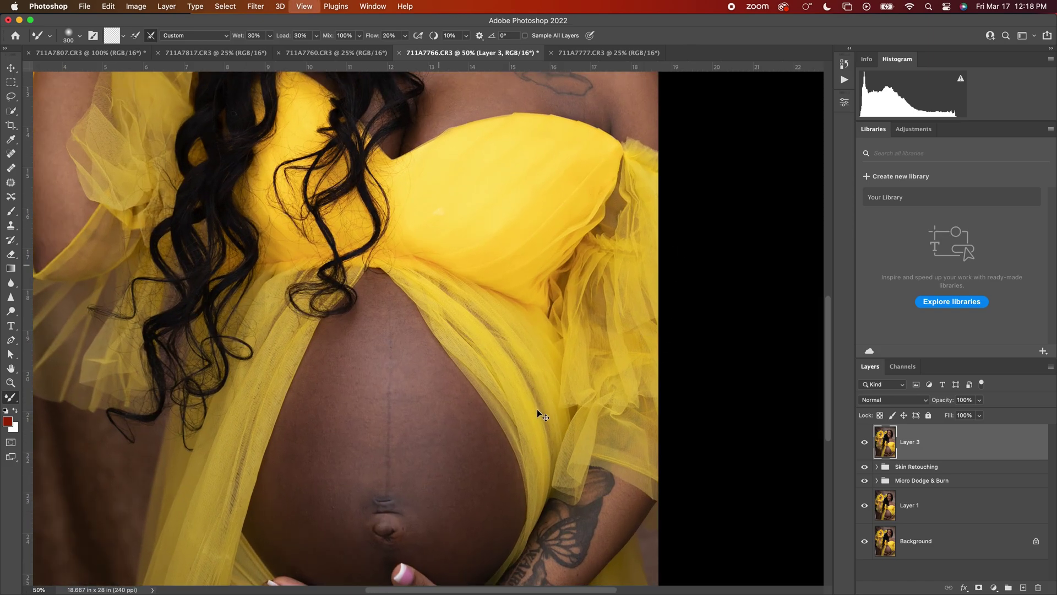
{"action": "scroll", "coordinate": [539, 418], "scroll_direction": "down", "scroll_amount": 5}
{"action": "key", "text": "super+equal"}
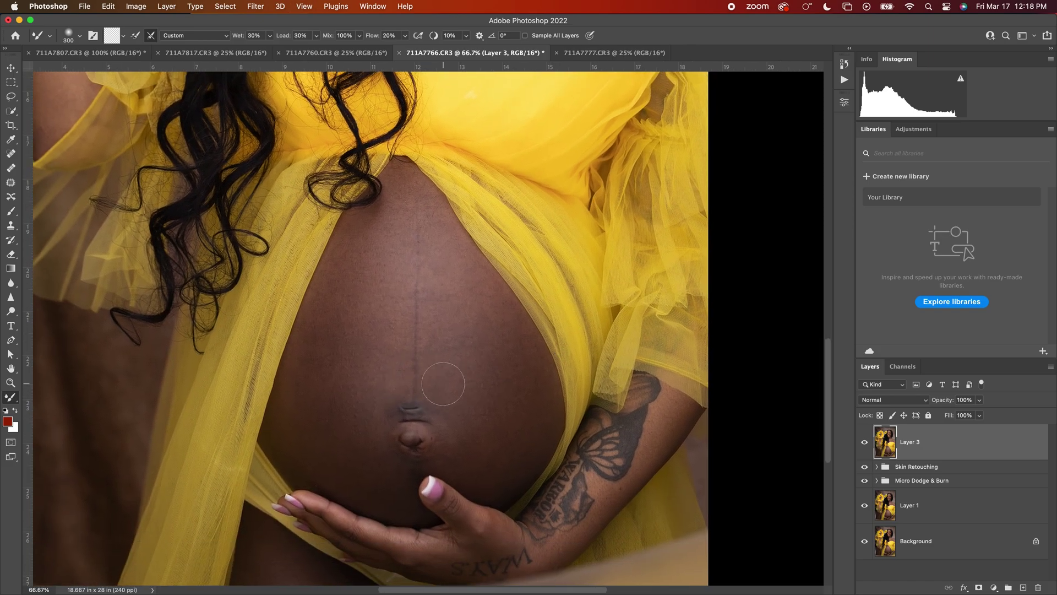
{"action": "key", "text": "super+equal"}
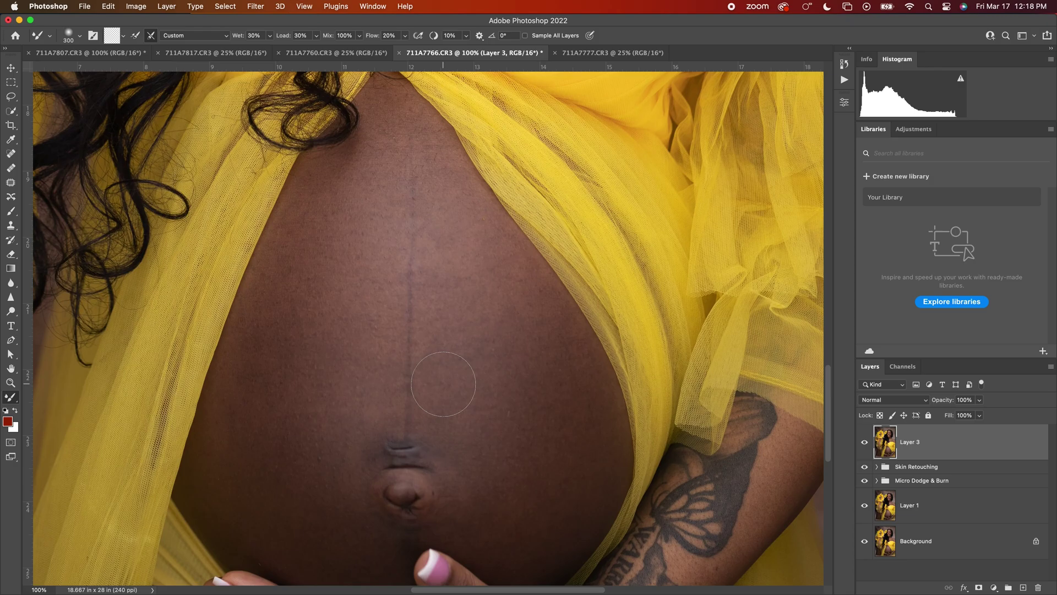
Step: Copy a rectangular patch of skin above the belly button to a new layer and move it down over the creases
{"action": "left_click", "coordinate": [11, 82]}
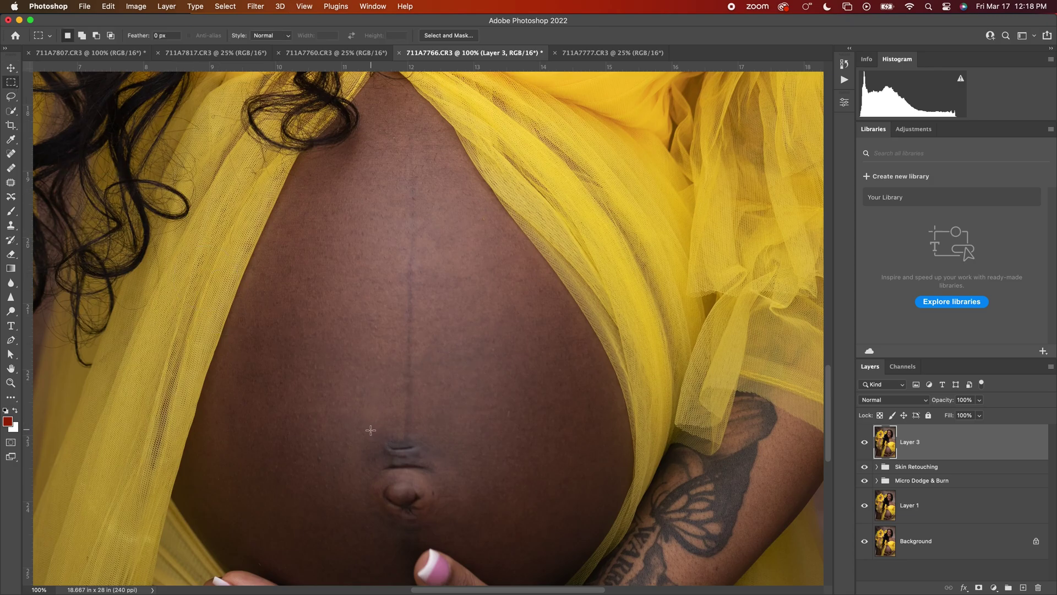
{"action": "left_click_drag", "start_coordinate": [383, 401], "coordinate": [415, 423]}
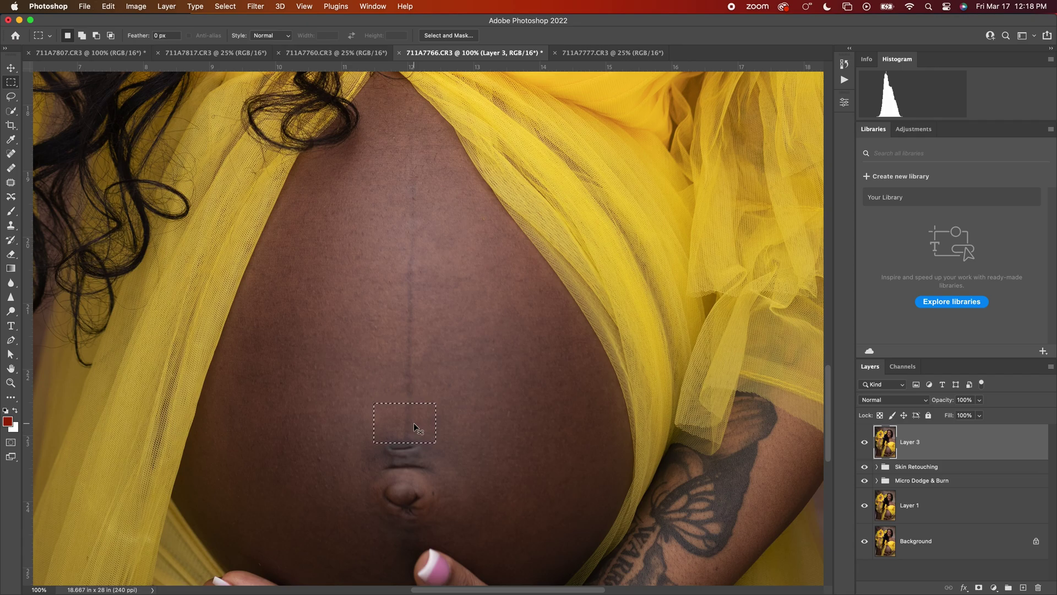
{"action": "key", "text": "ctrl+j"}
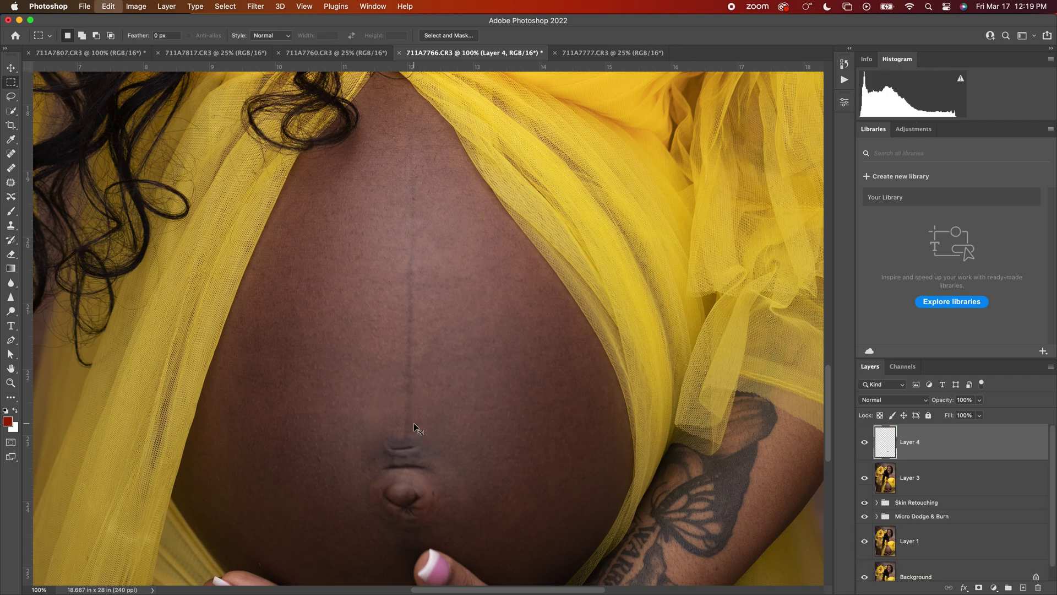
{"action": "key", "text": "ctrl+t"}
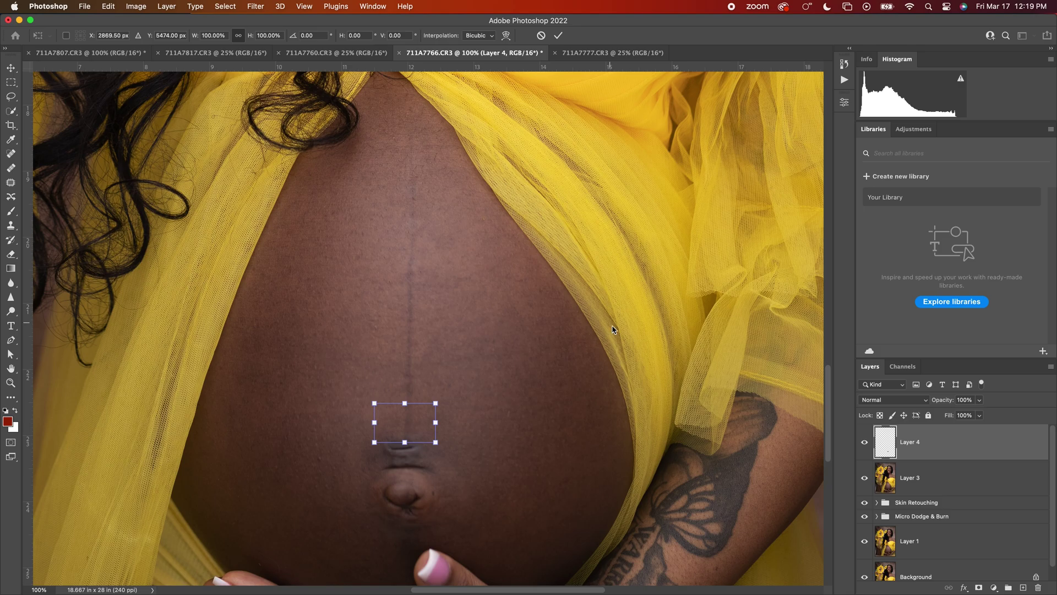
{"action": "left_click_drag", "start_coordinate": [407, 422], "coordinate": [403, 452]}
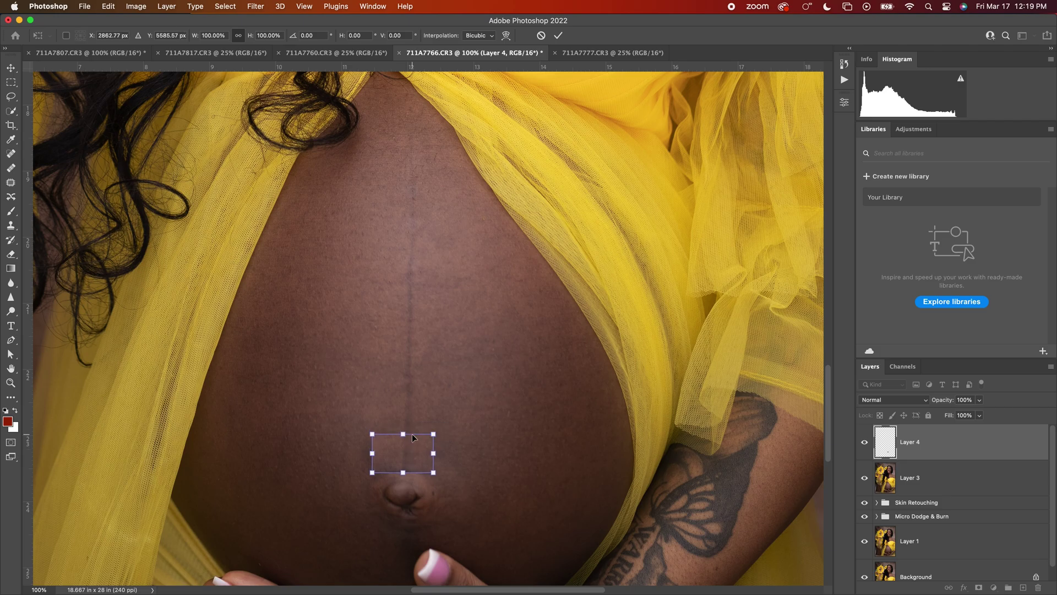
{"action": "key", "text": "Return"}
Step: Merge the skin patch layer down into Layer 3
{"action": "key", "text": "m"}
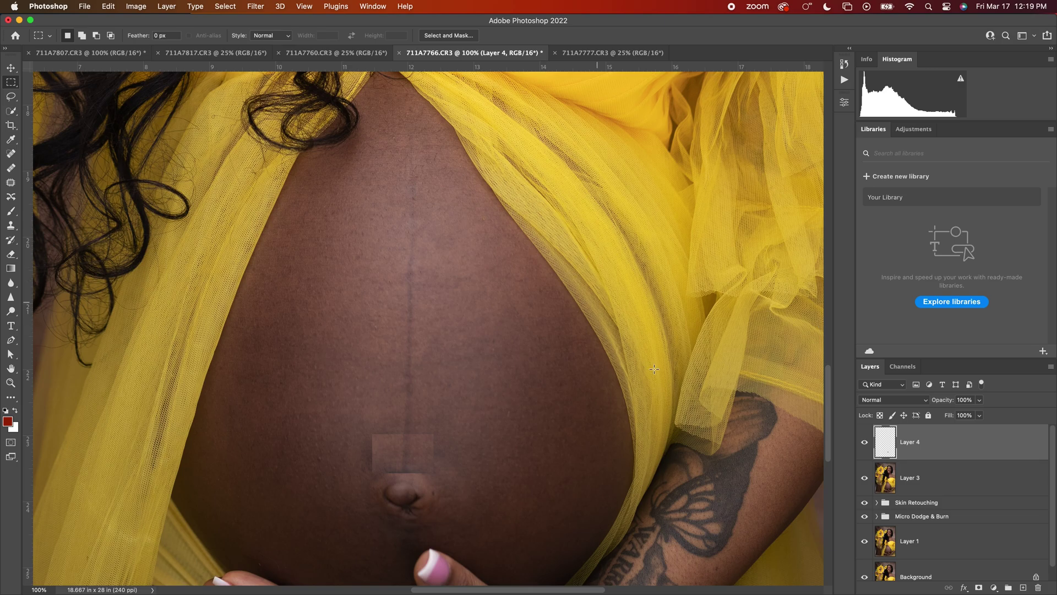
{"action": "right_click", "coordinate": [914, 453]}
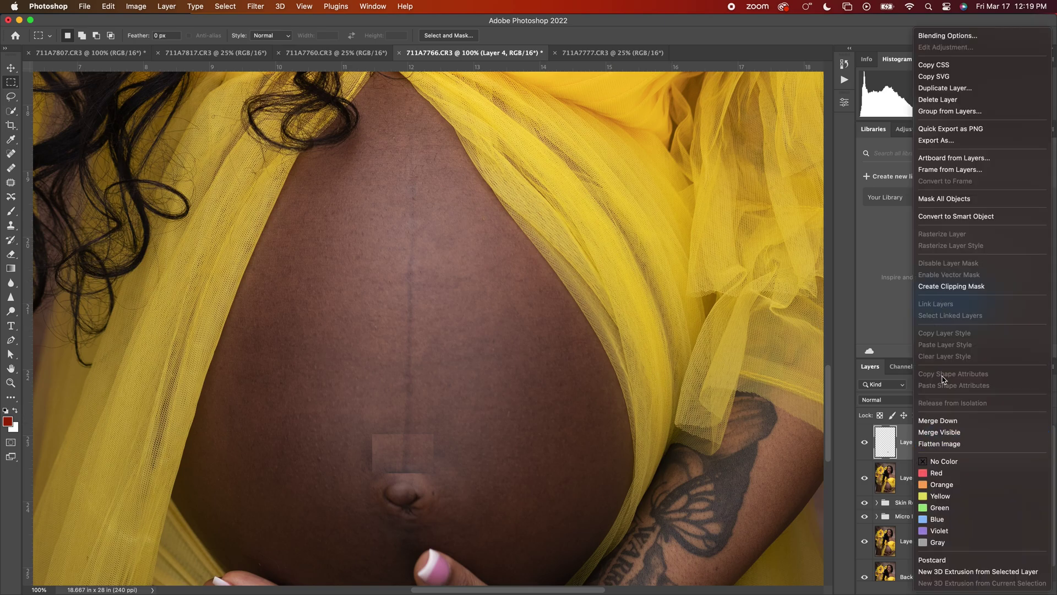
{"action": "left_click", "coordinate": [946, 422]}
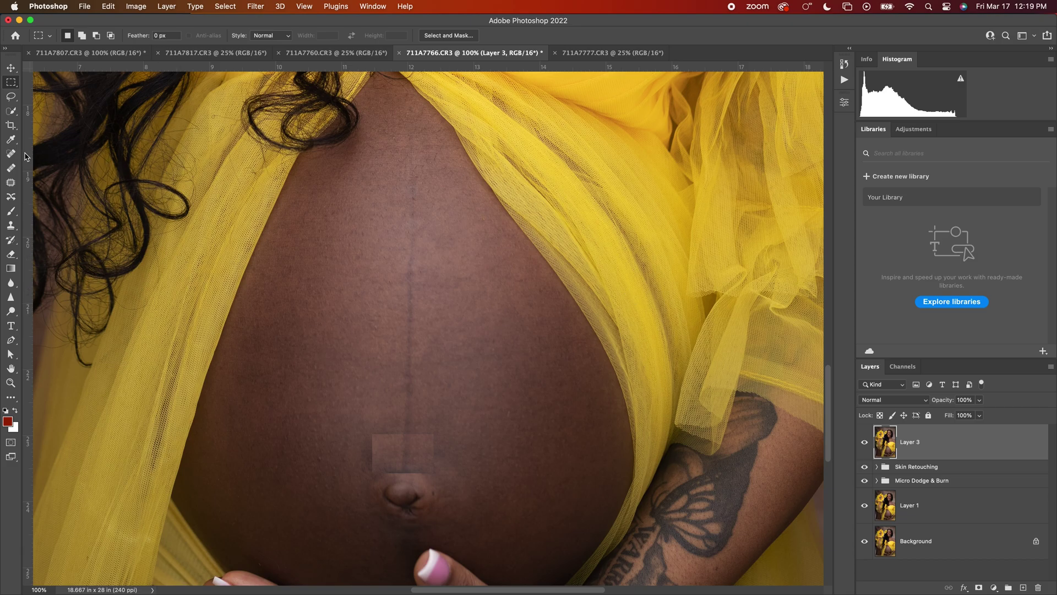
Step: Blend the pasted patch's edges around the belly button into the surrounding skin using the Content-Aware Patch tool
{"action": "left_click", "coordinate": [10, 182]}
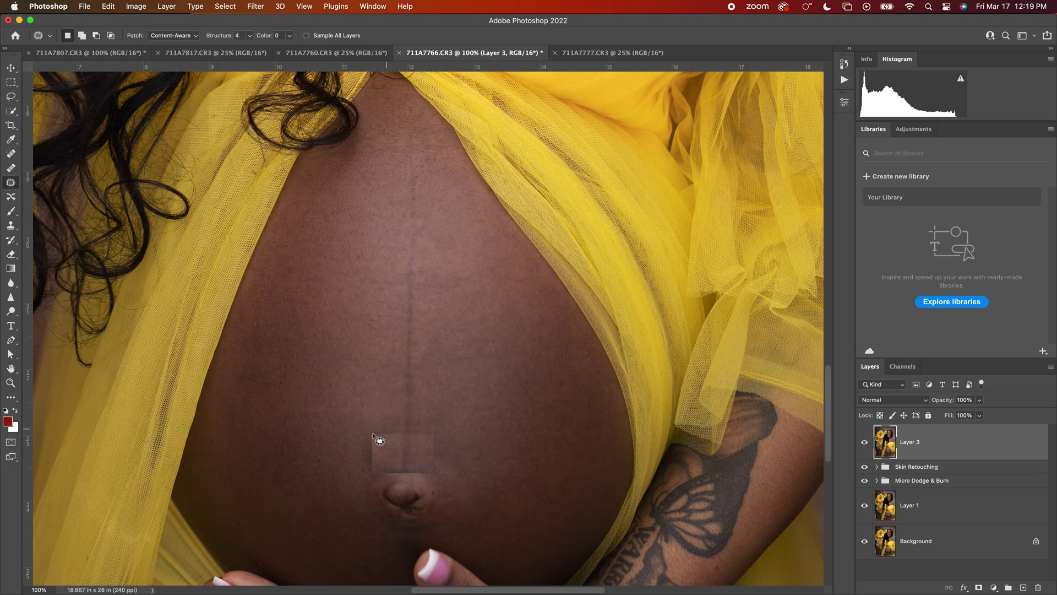
{"action": "mouse_move", "coordinate": [384, 430]}
{"action": "left_mouse_down"}
{"action": "mouse_move", "coordinate": [370, 434]}
{"action": "mouse_move", "coordinate": [384, 446]}
{"action": "mouse_move", "coordinate": [385, 431]}
{"action": "mouse_move", "coordinate": [362, 412]}
{"action": "left_mouse_up"}
{"action": "key", "text": "super+d"}
{"action": "mouse_move", "coordinate": [379, 451]}
{"action": "left_mouse_down"}
{"action": "mouse_move", "coordinate": [378, 478]}
{"action": "mouse_move", "coordinate": [378, 465]}
{"action": "left_mouse_up"}
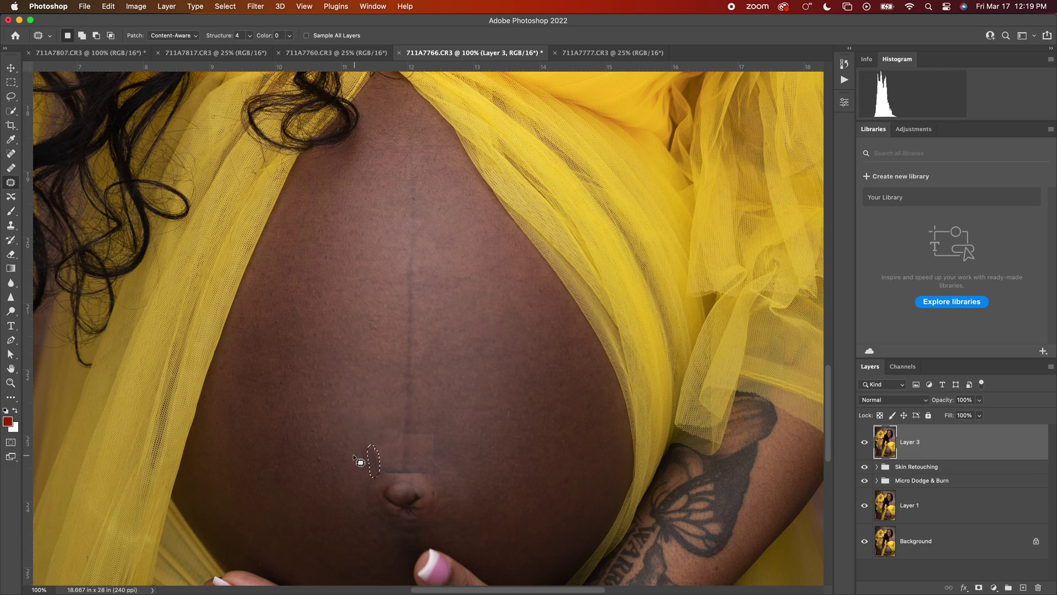
{"action": "key", "text": "super+d"}
{"action": "mouse_move", "coordinate": [432, 428]}
{"action": "left_mouse_down"}
{"action": "mouse_move", "coordinate": [416, 435]}
{"action": "mouse_move", "coordinate": [424, 479]}
{"action": "mouse_move", "coordinate": [441, 479]}
{"action": "mouse_move", "coordinate": [446, 441]}
{"action": "left_mouse_up"}
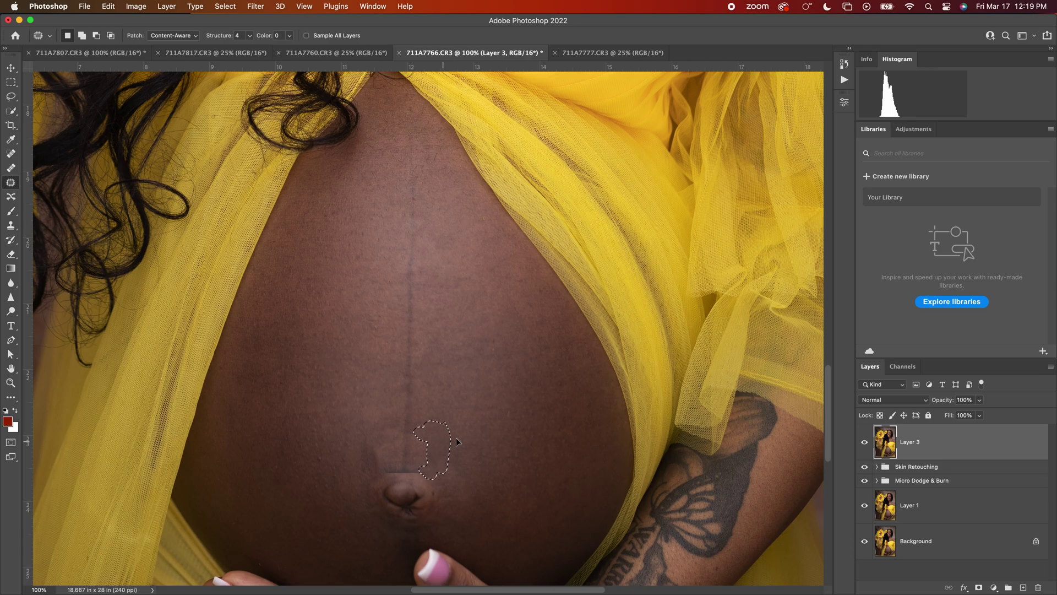
{"action": "key", "text": "super+d"}
{"action": "mouse_move", "coordinate": [382, 469]}
{"action": "left_mouse_down"}
{"action": "mouse_move", "coordinate": [422, 474]}
{"action": "mouse_move", "coordinate": [384, 468]}
{"action": "mouse_move", "coordinate": [395, 474]}
{"action": "mouse_move", "coordinate": [376, 494]}
{"action": "left_mouse_up"}
{"action": "key", "text": "super+d"}
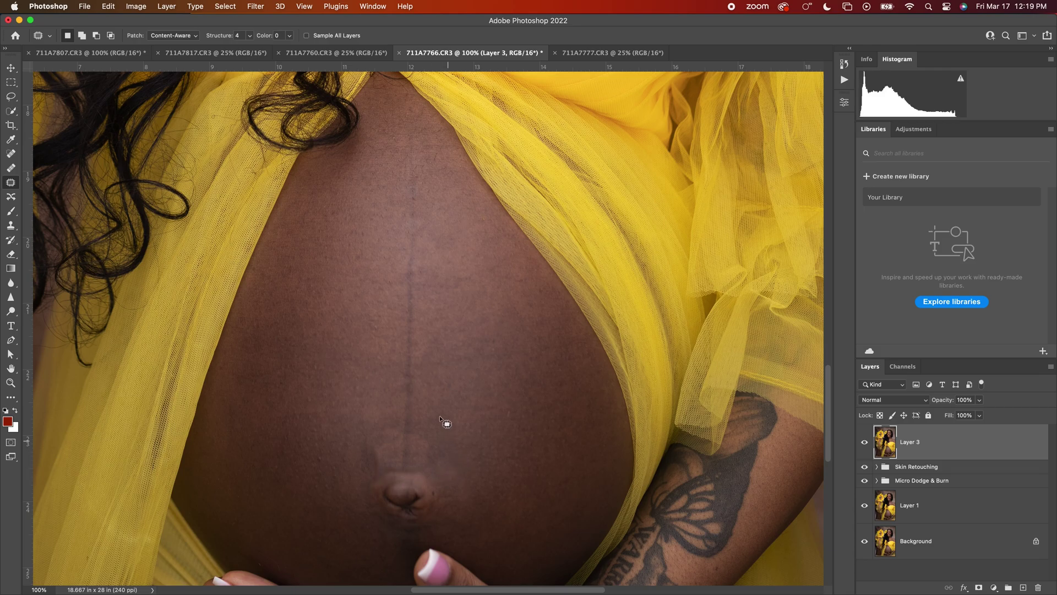
Step: Smooth the remaining uneven skin above the belly button with the Clone Stamp at 41% opacity and about 70 pixels
{"action": "left_click", "coordinate": [18, 227]}
{"action": "left_click_drag", "start_coordinate": [216, 37], "coordinate": [188, 39]}
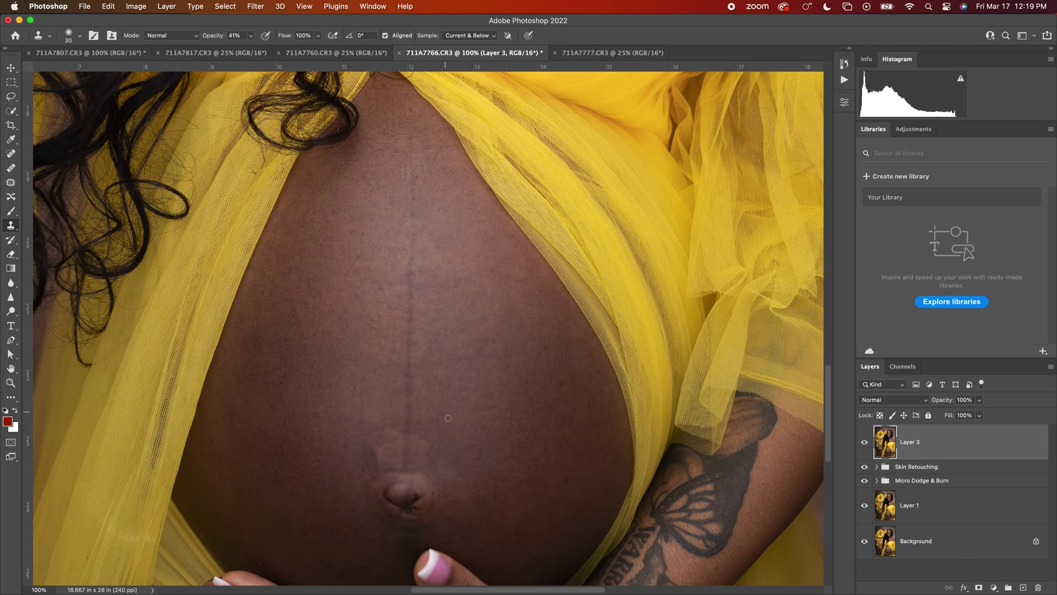
{"action": "key", "text": "bracketright"}
{"action": "key", "text": "bracketright"}
{"action": "key", "text": "bracketright"}
{"action": "mouse_move", "coordinate": [425, 442]}
{"action": "left_mouse_down"}
{"action": "mouse_move", "coordinate": [417, 438]}
{"action": "mouse_move", "coordinate": [425, 458]}
{"action": "mouse_move", "coordinate": [394, 431]}
{"action": "mouse_move", "coordinate": [374, 458]}
{"action": "mouse_move", "coordinate": [391, 447]}
{"action": "mouse_move", "coordinate": [396, 459]}
{"action": "mouse_move", "coordinate": [385, 428]}
{"action": "mouse_move", "coordinate": [368, 453]}
{"action": "mouse_move", "coordinate": [388, 454]}
{"action": "left_mouse_up"}
{"action": "left_click", "coordinate": [371, 419], "text": "alt"}
{"action": "left_click", "coordinate": [392, 416], "text": "alt"}
{"action": "left_click", "coordinate": [356, 461], "text": "alt"}
{"action": "left_click", "coordinate": [386, 421], "text": "alt"}
{"action": "left_click", "coordinate": [380, 382], "text": "alt"}
{"action": "left_click", "coordinate": [356, 456], "text": "alt"}
Step: Toggle Layer 3's visibility at full-image and closer zoom to compare the belly before and after the cleanup
{"action": "key", "text": "super+minus"}
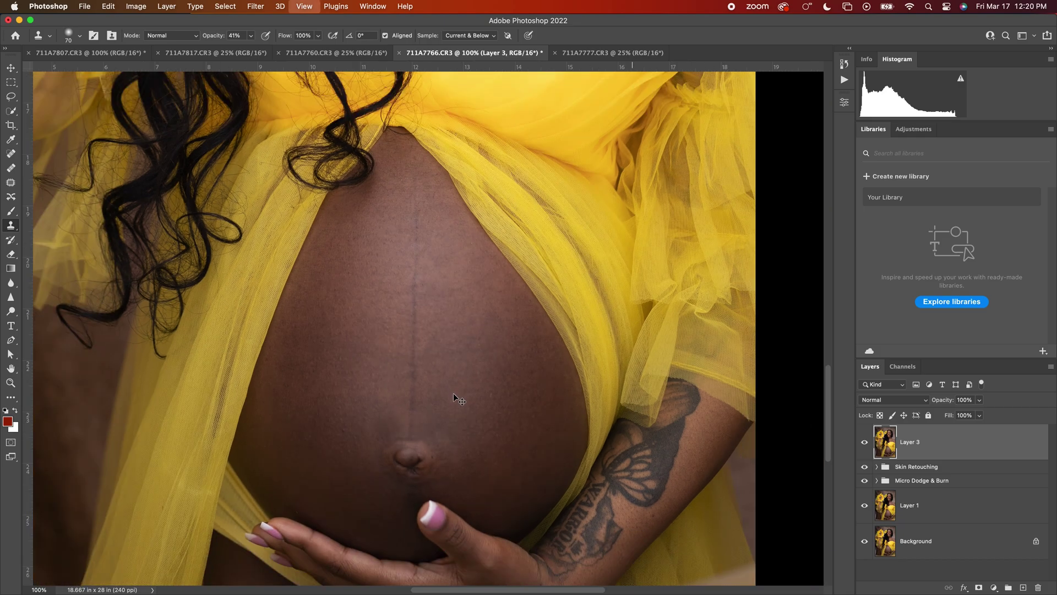
{"action": "key", "text": "super+minus"}
{"action": "key", "text": "super+minus"}
{"action": "key", "text": "super+minus"}
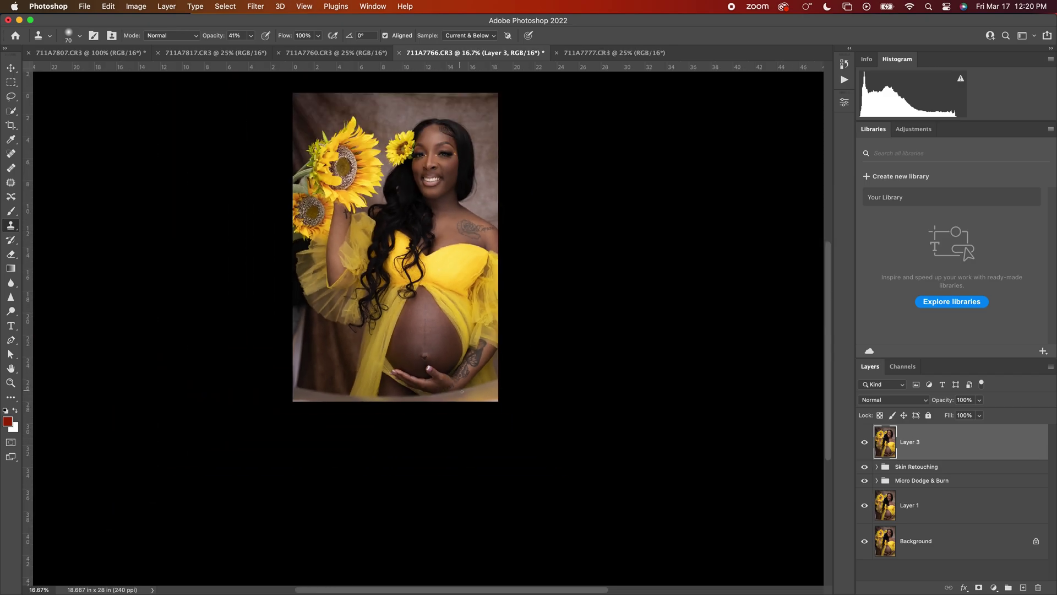
{"action": "left_click", "coordinate": [865, 445]}
{"action": "left_click", "coordinate": [866, 445]}
{"action": "left_click", "coordinate": [864, 446]}
{"action": "key", "text": "super+plus"}
{"action": "key", "text": "super+plus"}
{"action": "key", "text": "super+plus"}
{"action": "left_click", "coordinate": [865, 446]}
{"action": "left_click", "coordinate": [865, 448]}
{"action": "left_click", "coordinate": [864, 448]}
{"action": "left_click", "coordinate": [864, 447]}
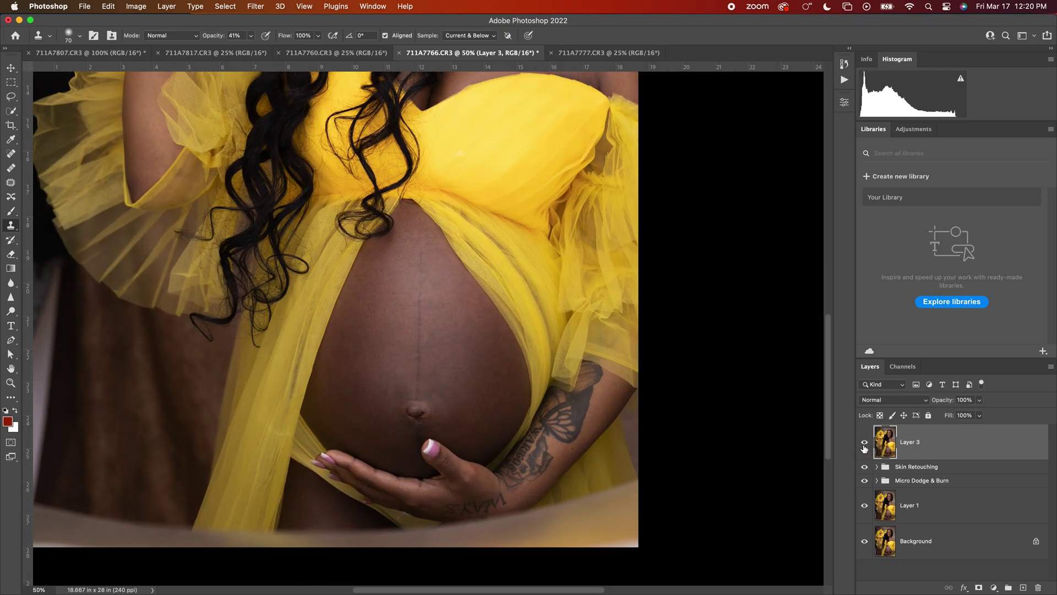
{"action": "left_click", "coordinate": [865, 448]}
{"action": "left_click", "coordinate": [864, 447]}
Step: Rename Layer 3 as Belly Button and duplicate it
{"action": "double_click", "coordinate": [898, 439]}
{"action": "type", "text": "B"}
{"action": "key", "text": "Return"}
{"action": "key", "text": "j"}
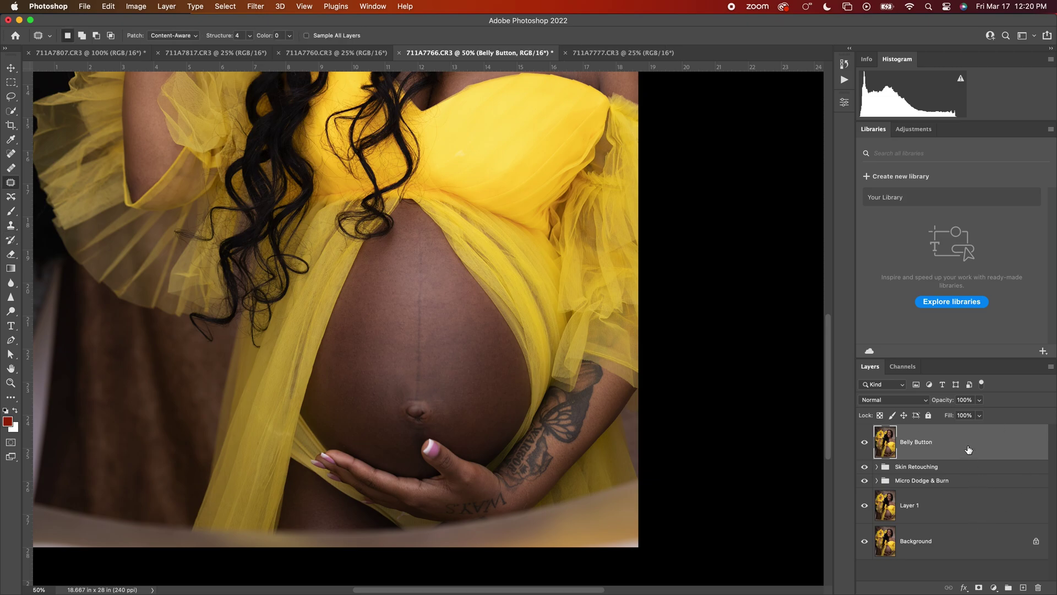
{"action": "key", "text": "super+j"}
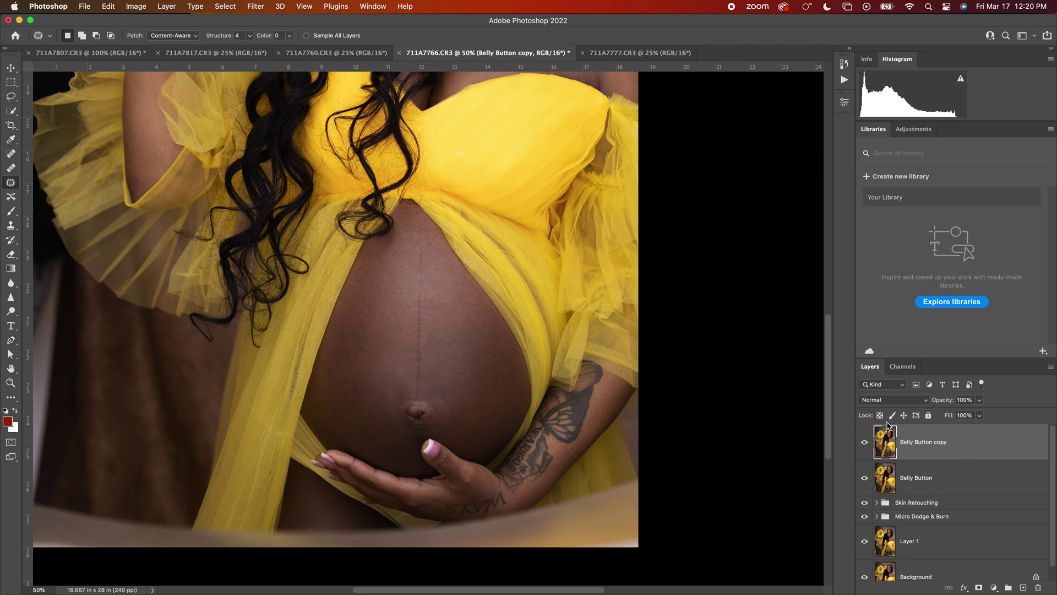
Step: Clone the backdrop over the flyaway hairs above the head on Belly Button copy, using a 125-pixel Clone Stamp at 41% opacity
{"action": "scroll", "coordinate": [538, 255], "scroll_direction": "up", "scroll_amount": 10}
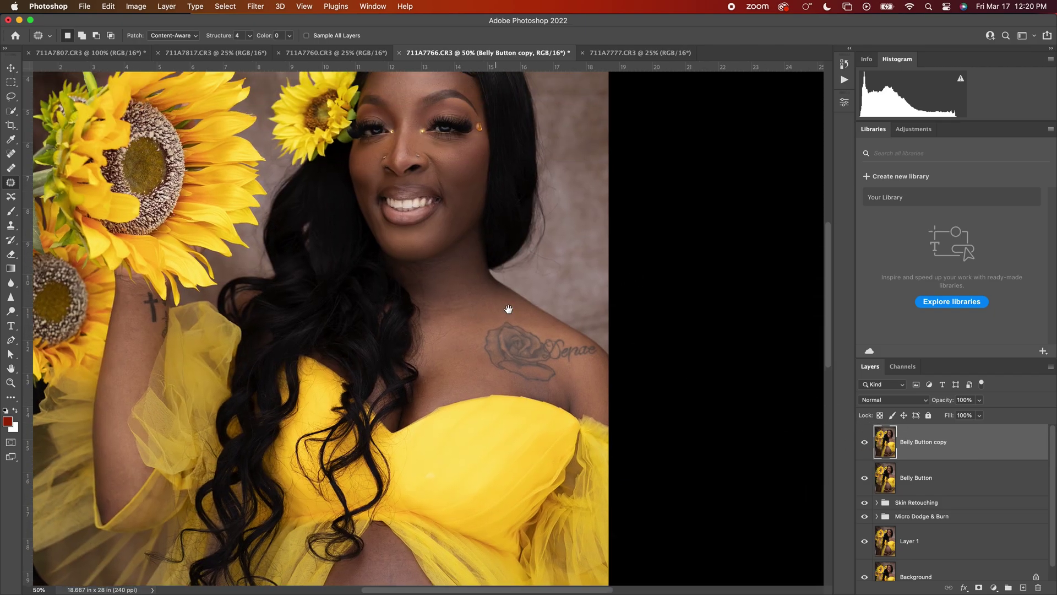
{"action": "scroll", "coordinate": [508, 309], "scroll_direction": "up", "scroll_amount": 5}
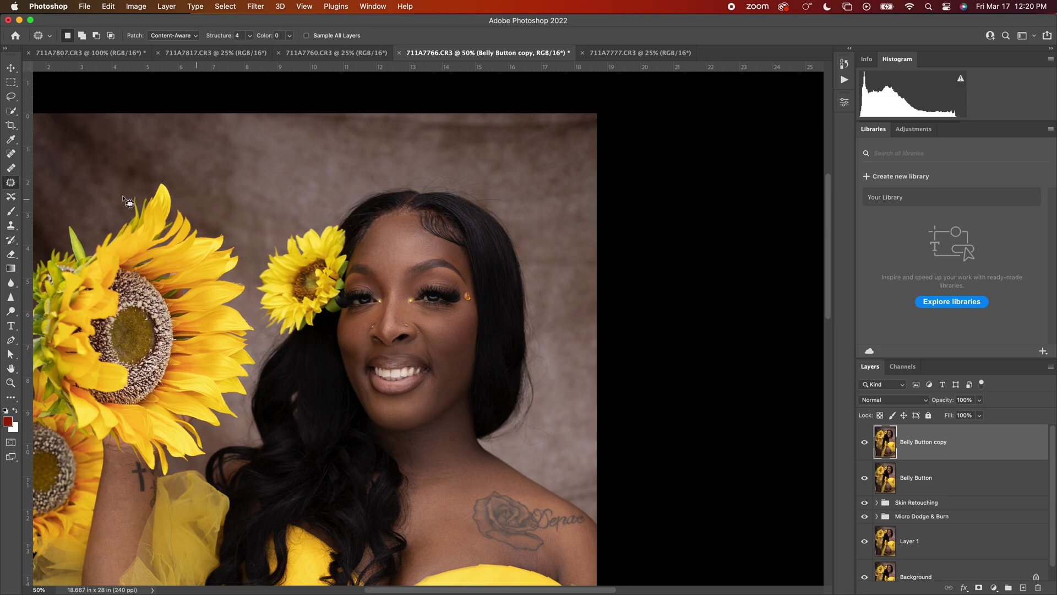
{"action": "left_click", "coordinate": [12, 224]}
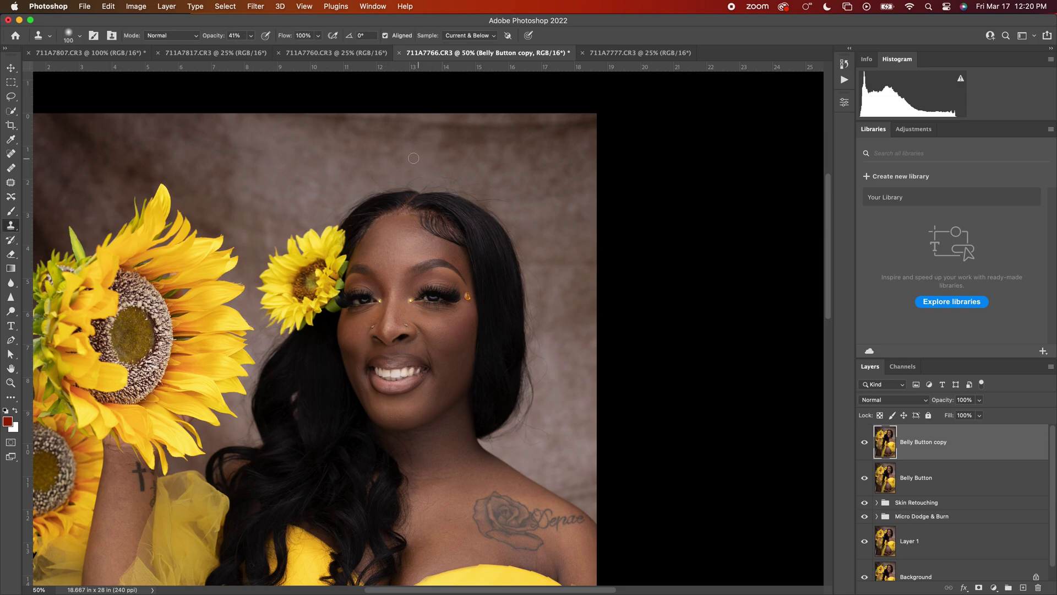
{"action": "key", "text": "bracketright"}
{"action": "left_click_drag", "start_coordinate": [371, 182], "coordinate": [420, 181]}
Step: Raise the Clone Stamp's opacity to 100% and clone out the remaining flyaways around the crown with sampled backdrop
{"action": "left_click_drag", "start_coordinate": [218, 36], "coordinate": [313, 30]}
{"action": "left_click_drag", "start_coordinate": [407, 182], "coordinate": [454, 184]}
{"action": "left_click", "coordinate": [464, 165]}
{"action": "left_click", "coordinate": [471, 168]}
{"action": "left_click", "coordinate": [483, 163], "text": "alt"}
{"action": "left_click_drag", "start_coordinate": [471, 177], "coordinate": [483, 174]}
{"action": "left_click", "coordinate": [490, 183], "text": "alt"}
{"action": "left_click", "coordinate": [488, 196]}
{"action": "left_click", "coordinate": [499, 168], "text": "alt"}
{"action": "mouse_move", "coordinate": [468, 191]}
{"action": "left_mouse_down"}
{"action": "mouse_move", "coordinate": [507, 219]}
{"action": "mouse_move", "coordinate": [501, 202]}
{"action": "mouse_move", "coordinate": [458, 185]}
{"action": "left_mouse_up"}
{"action": "left_click", "coordinate": [342, 183], "text": "alt"}
{"action": "left_click_drag", "start_coordinate": [341, 202], "coordinate": [410, 182]}
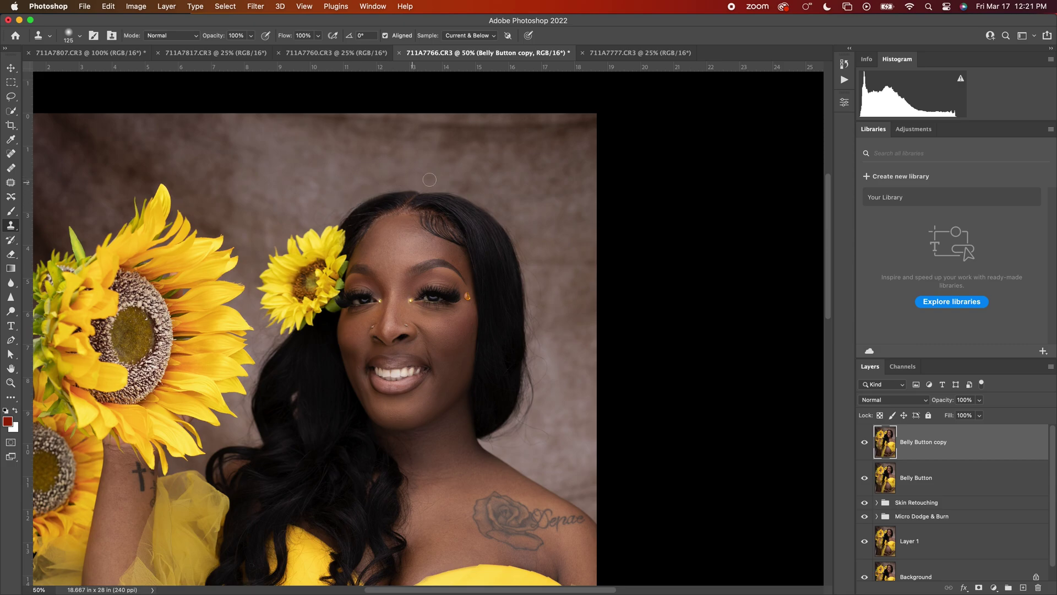
Step: Clone the backdrop over flyaway hairs along the outer side of the straight hair, using a brush of about 70 pixels
{"action": "key", "text": "bracketleft"}
{"action": "key", "text": "bracketleft"}
{"action": "left_click", "coordinate": [546, 292], "text": "alt"}
{"action": "mouse_move", "coordinate": [527, 273]}
{"action": "left_mouse_down"}
{"action": "mouse_move", "coordinate": [533, 300]}
{"action": "mouse_move", "coordinate": [525, 268]}
{"action": "mouse_move", "coordinate": [539, 357]}
{"action": "mouse_move", "coordinate": [530, 314]}
{"action": "left_mouse_up"}
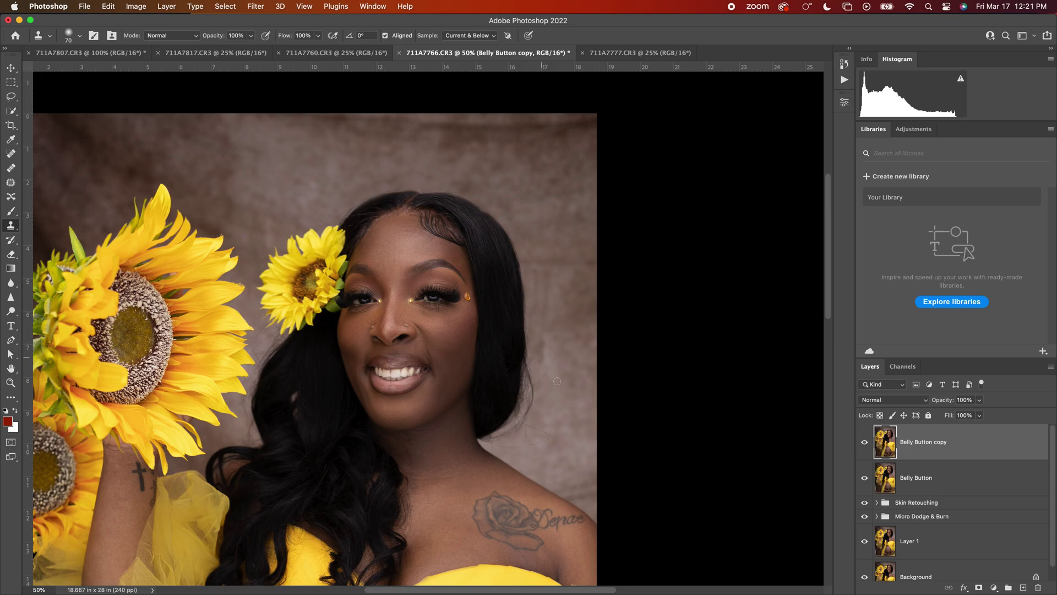
{"action": "left_click_drag", "start_coordinate": [543, 380], "coordinate": [529, 339]}
{"action": "key", "text": "bracketright"}
{"action": "key", "text": "bracketright"}
{"action": "left_click_drag", "start_coordinate": [525, 437], "coordinate": [528, 440]}
{"action": "left_click_drag", "start_coordinate": [531, 432], "coordinate": [532, 424]}
{"action": "key", "text": "bracketleft"}
{"action": "key", "text": "bracketright"}
Step: Clean the hair's outer edge down to its lower tip with the Clone Stamp, reducing the brush from 80 to 30 pixels
{"action": "key", "text": "super+minus"}
{"action": "key", "text": "super+minus"}
{"action": "key", "text": "super+minus"}
{"action": "key", "text": "super+minus"}
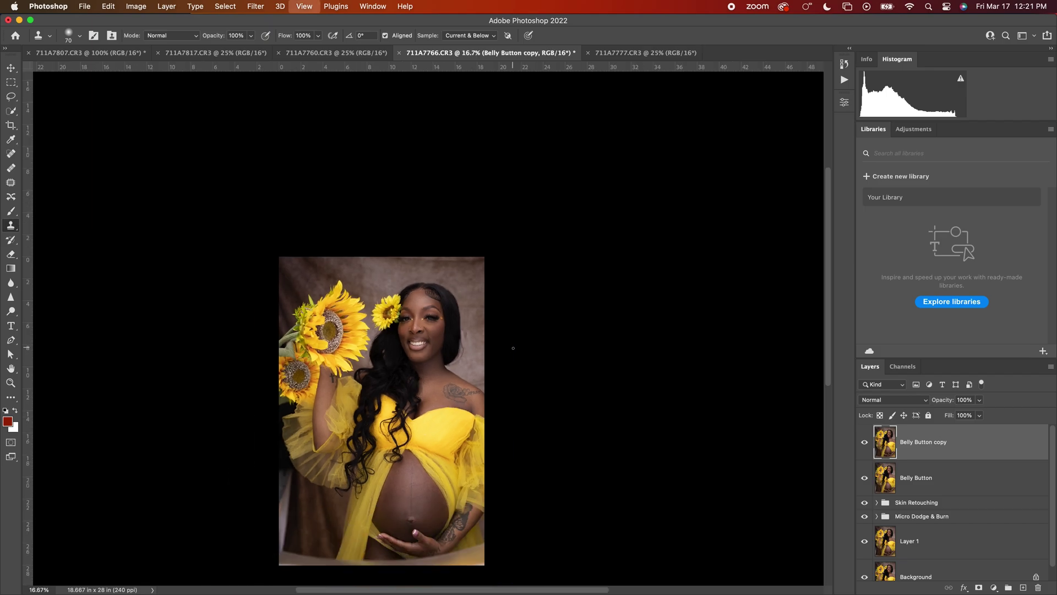
{"action": "key", "text": "super+plus"}
{"action": "key", "text": "super+plus"}
{"action": "key", "text": "super+plus"}
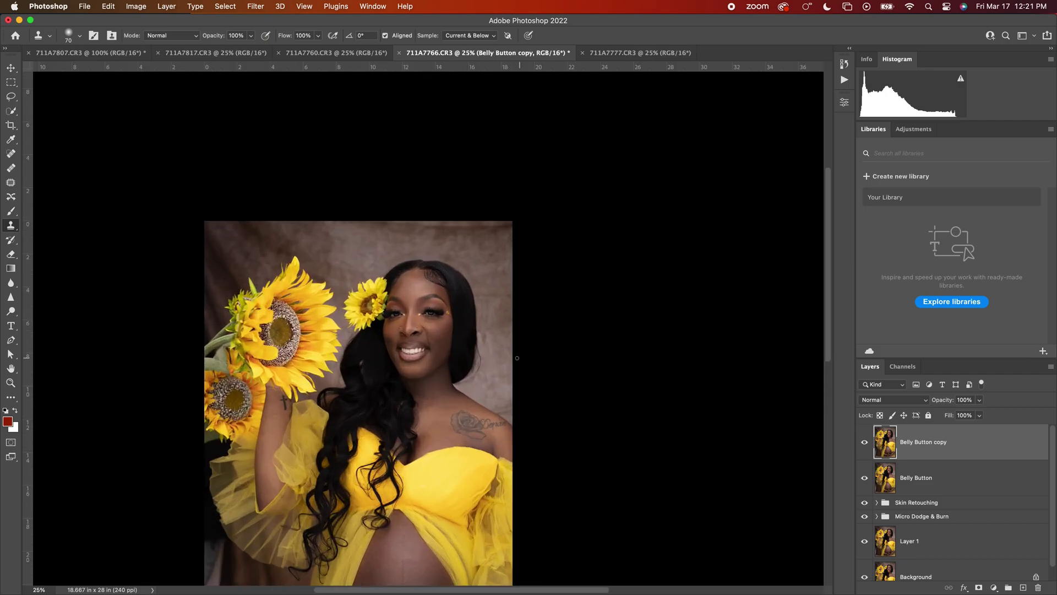
{"action": "key", "text": "super+plus"}
{"action": "scroll", "coordinate": [551, 353], "scroll_direction": "right", "scroll_amount": 3}
{"action": "scroll", "coordinate": [551, 353], "scroll_direction": "down", "scroll_amount": 2}
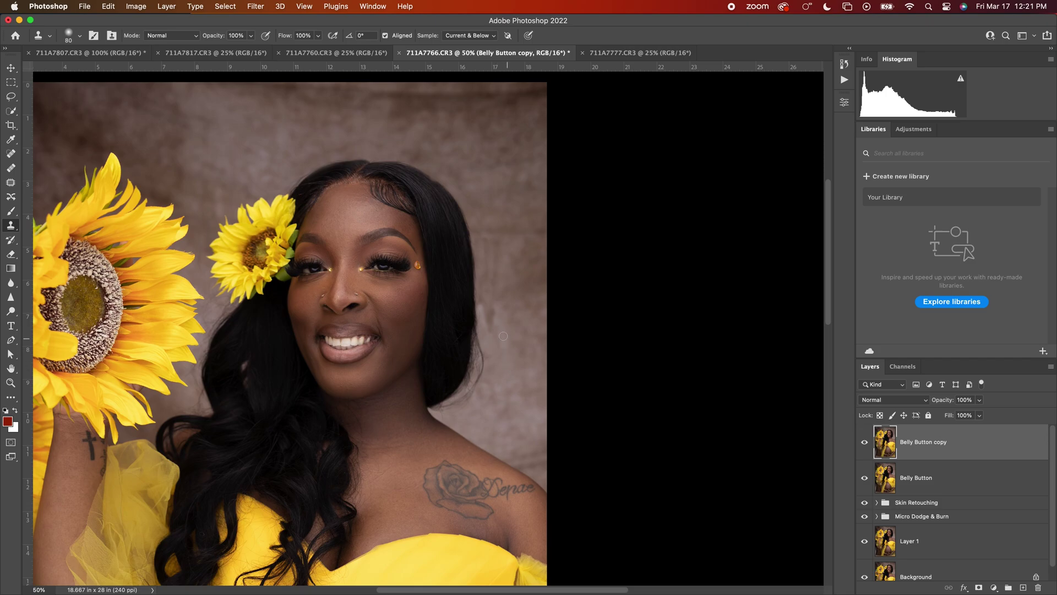
{"action": "left_click_drag", "start_coordinate": [480, 339], "coordinate": [481, 302]}
{"action": "mouse_move", "coordinate": [480, 384]}
{"action": "left_mouse_down"}
{"action": "mouse_move", "coordinate": [480, 335]}
{"action": "mouse_move", "coordinate": [470, 385]}
{"action": "mouse_move", "coordinate": [474, 373]}
{"action": "mouse_move", "coordinate": [479, 384]}
{"action": "mouse_move", "coordinate": [462, 407]}
{"action": "mouse_move", "coordinate": [472, 376]}
{"action": "mouse_move", "coordinate": [445, 415]}
{"action": "mouse_move", "coordinate": [462, 392]}
{"action": "mouse_move", "coordinate": [435, 412]}
{"action": "mouse_move", "coordinate": [458, 415]}
{"action": "left_mouse_up"}
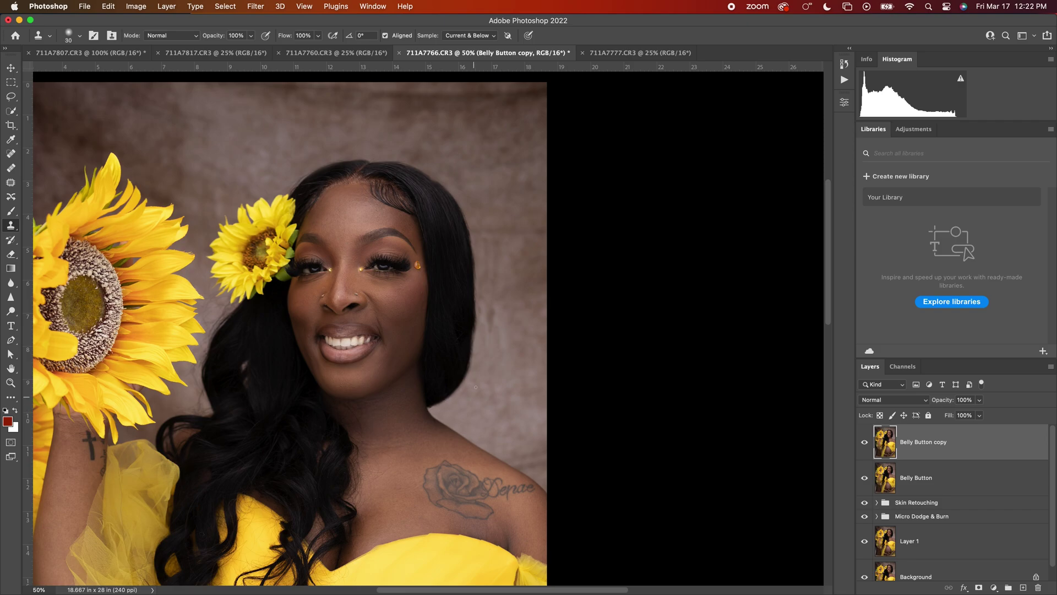
Step: Toggle Belly Button copy's visibility to compare the hair before and after the flyaway removal
{"action": "key", "text": "super+minus"}
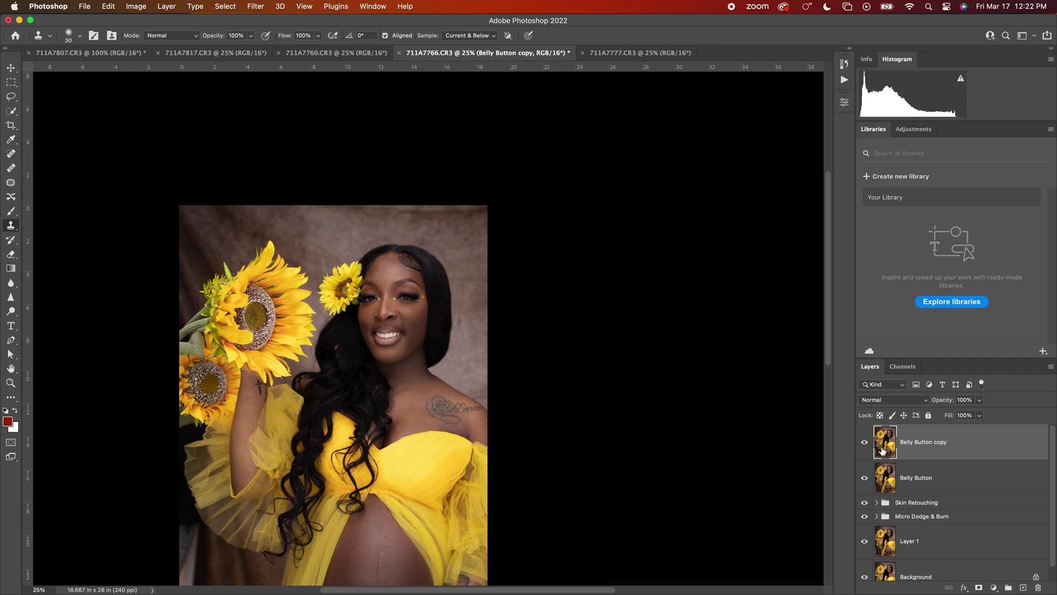
{"action": "left_click", "coordinate": [864, 444]}
{"action": "left_click", "coordinate": [864, 444]}
{"action": "left_click", "coordinate": [865, 444]}
{"action": "left_click", "coordinate": [864, 444]}
{"action": "left_click", "coordinate": [864, 443]}
{"action": "left_click", "coordinate": [864, 444]}
Step: Rename Belly Button copy as Hair
{"action": "double_click", "coordinate": [919, 443]}
{"action": "type", "text": "H"}
{"action": "key", "text": "Return"}
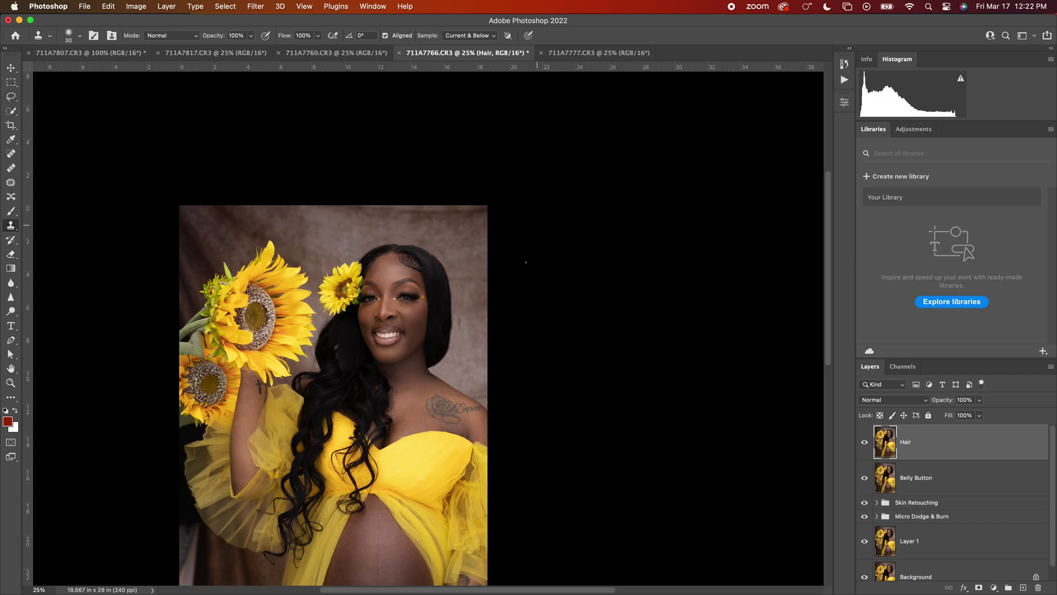
Step: Run the Lip Pop and Eye Whitening actions from the JET retouching set above the Hair layer
{"action": "scroll", "coordinate": [540, 333], "scroll_direction": "down", "scroll_amount": 5}
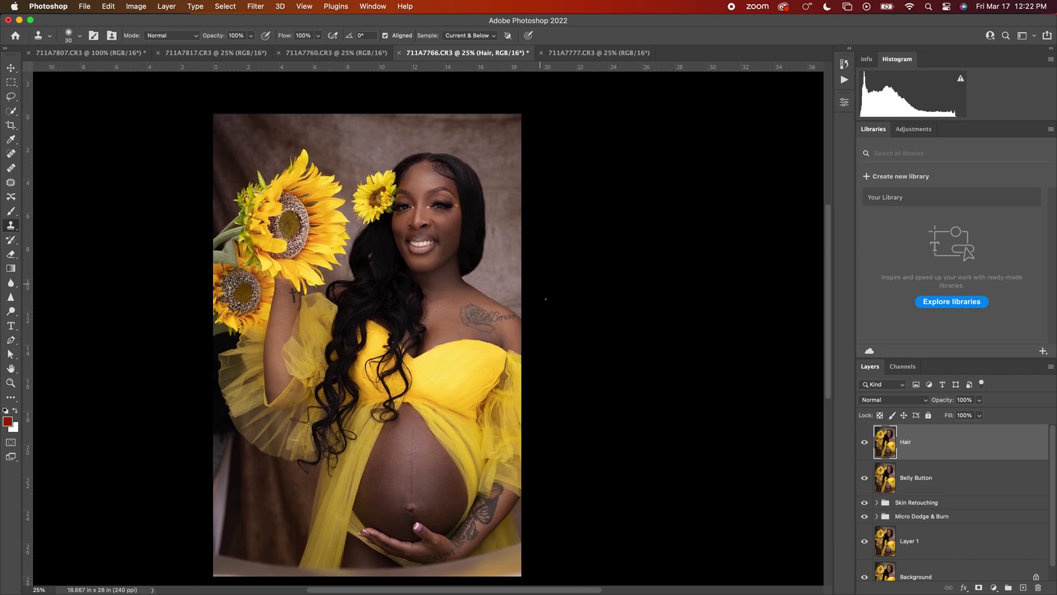
{"action": "left_click", "coordinate": [844, 79]}
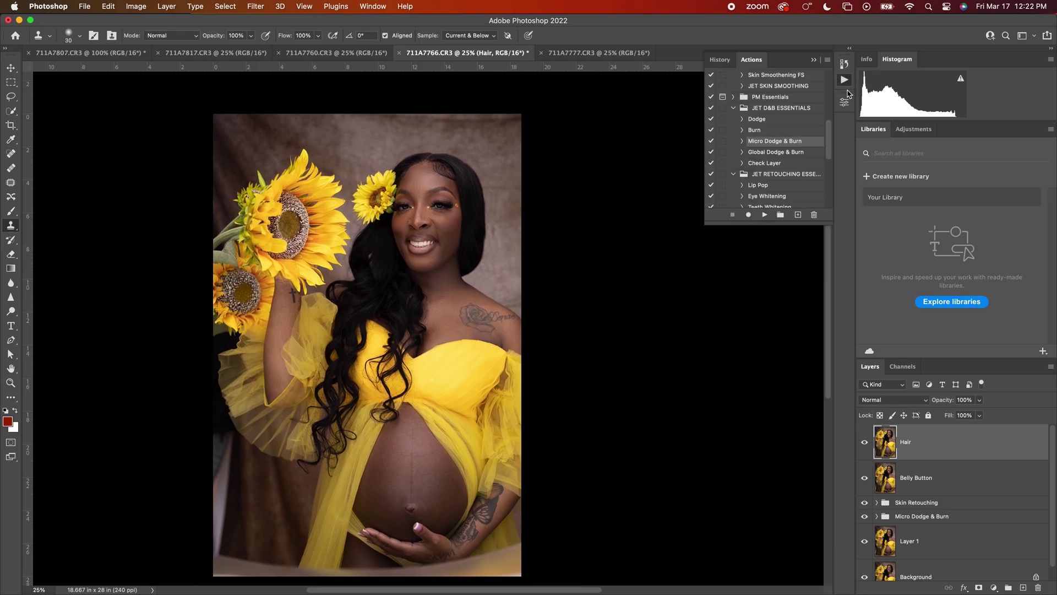
{"action": "scroll", "coordinate": [826, 156], "scroll_direction": "down", "scroll_amount": 2}
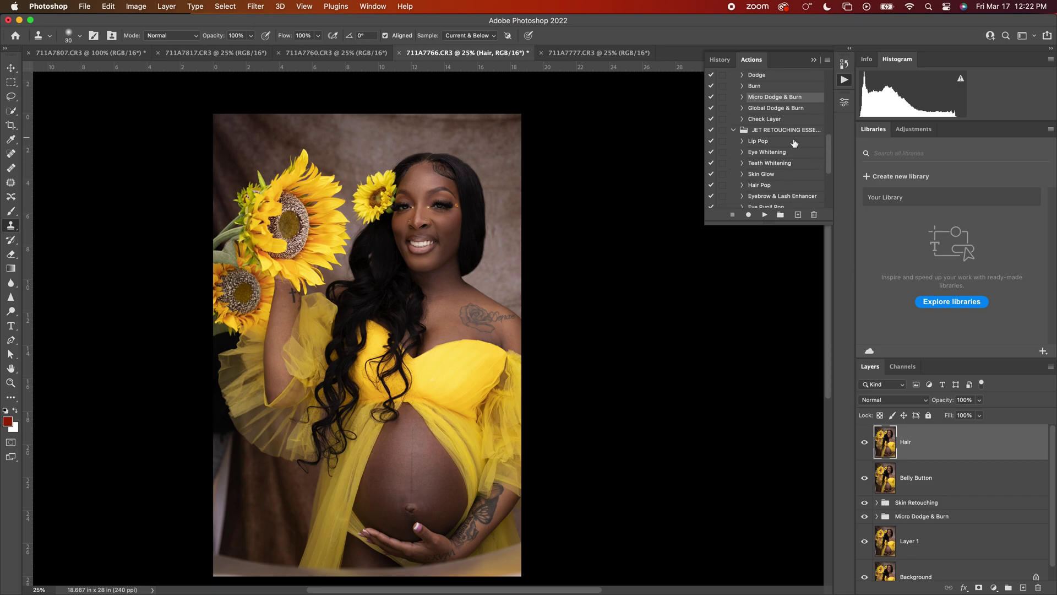
{"action": "left_click", "coordinate": [796, 142]}
{"action": "left_click", "coordinate": [765, 215]}
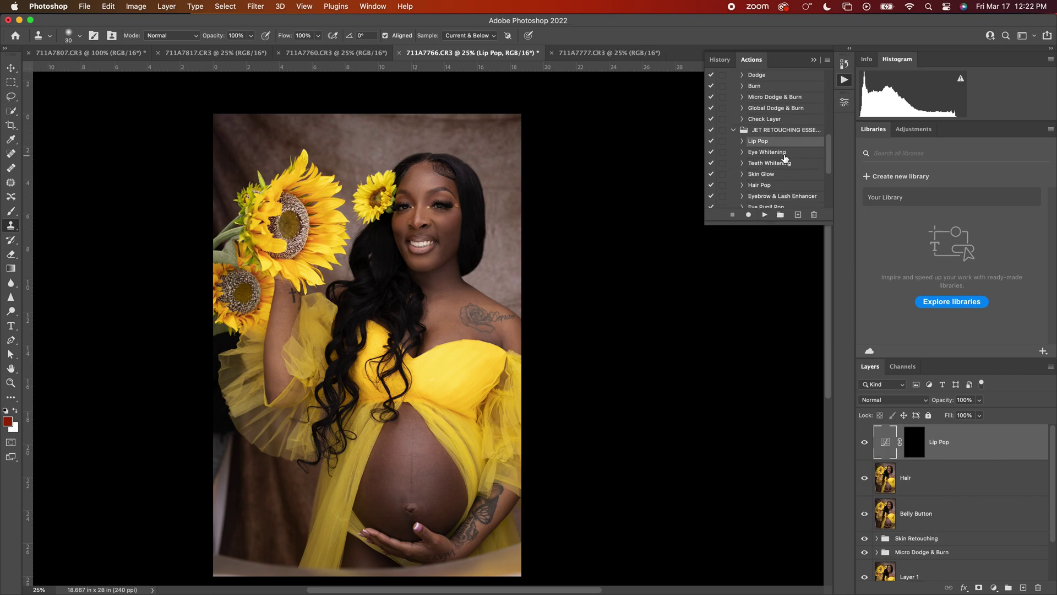
{"action": "left_click", "coordinate": [783, 155]}
{"action": "left_click", "coordinate": [765, 214]}
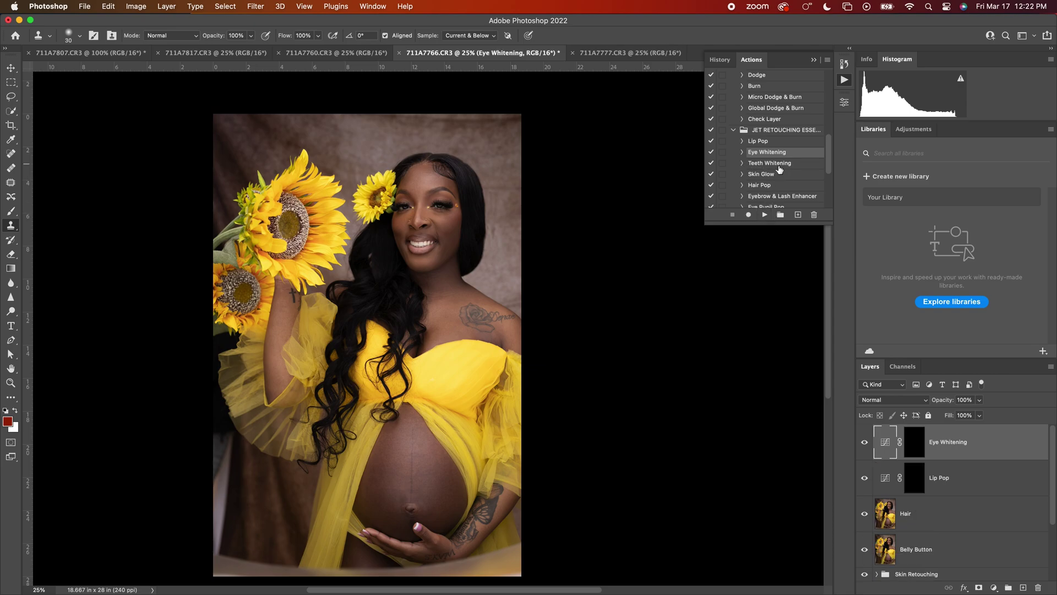
Step: Run the Teeth Whitening and Skin Glow actions from the same retouching set
{"action": "left_click", "coordinate": [779, 165]}
{"action": "left_click", "coordinate": [765, 214]}
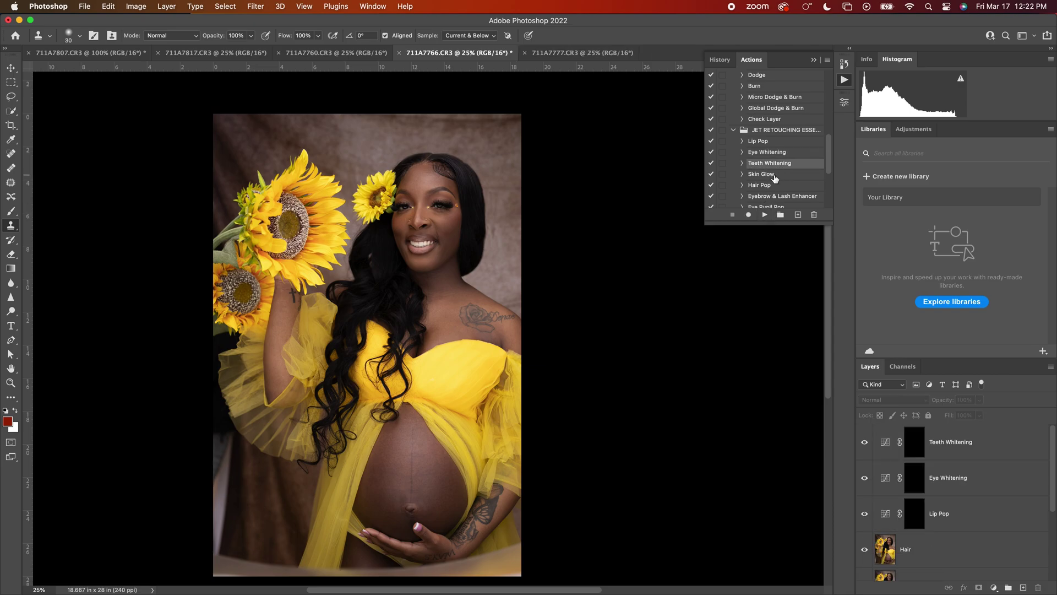
{"action": "left_click", "coordinate": [773, 174]}
{"action": "left_click", "coordinate": [765, 214]}
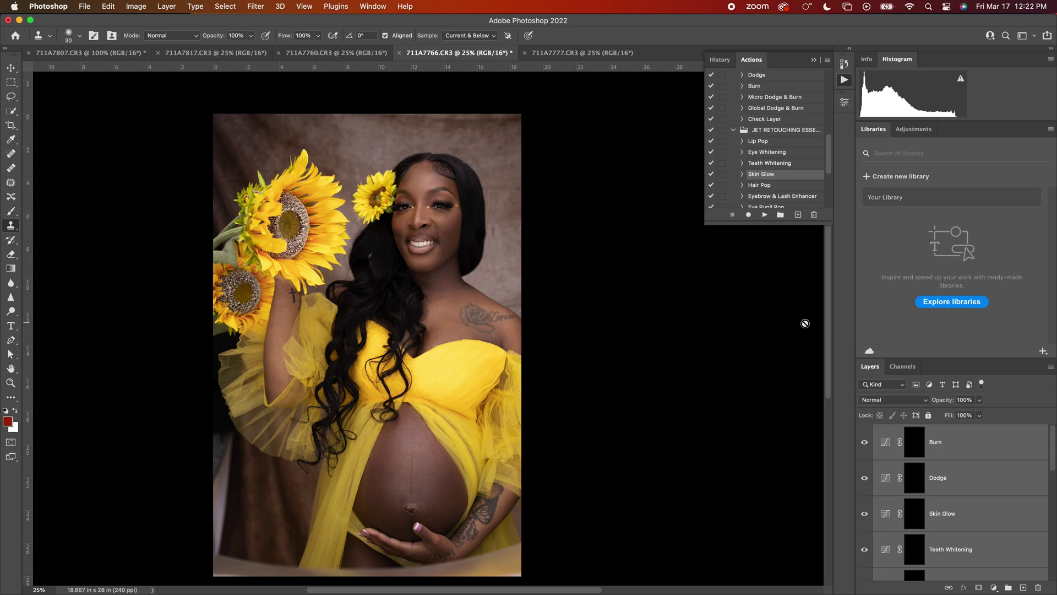
Step: Select the Lip Pop layer and run the Hair Pop and Eyebrow & Lash Enhancer actions above it
{"action": "scroll", "coordinate": [1023, 490], "scroll_direction": "down", "scroll_amount": 3}
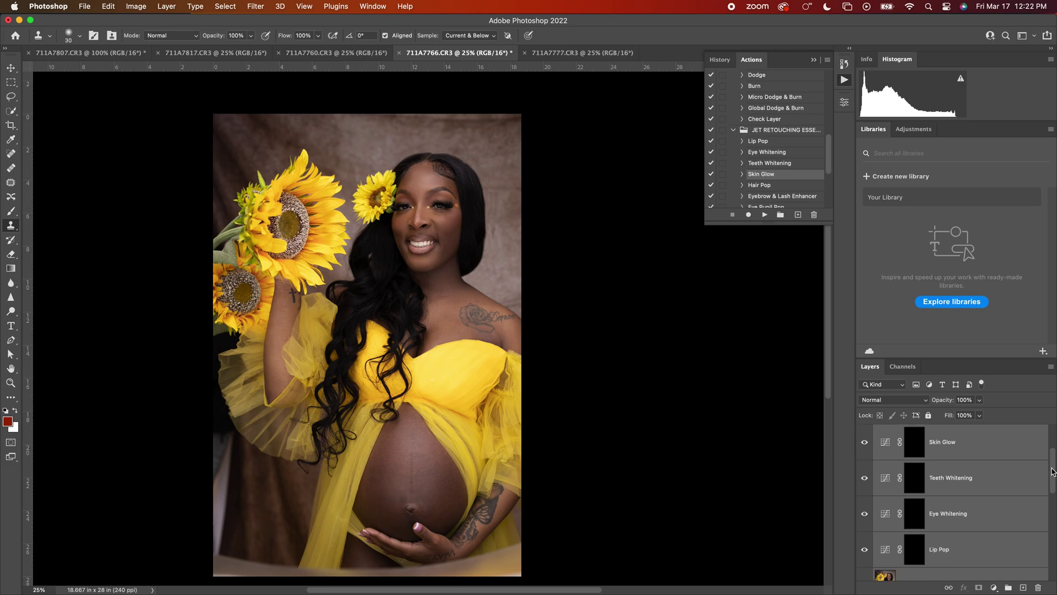
{"action": "left_click", "coordinate": [1022, 489]}
{"action": "left_click", "coordinate": [1001, 509]}
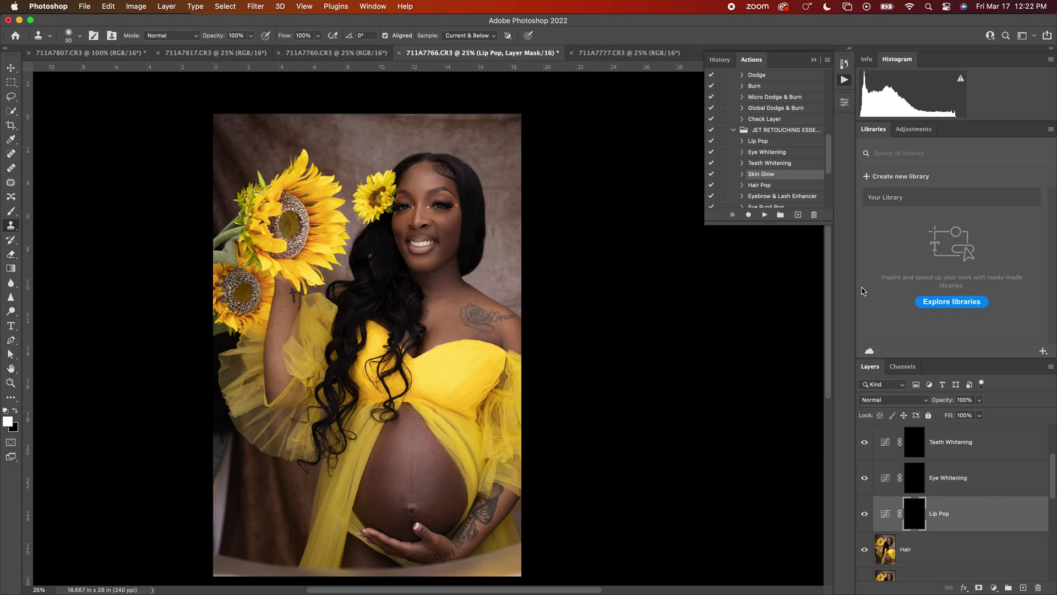
{"action": "left_click", "coordinate": [809, 186]}
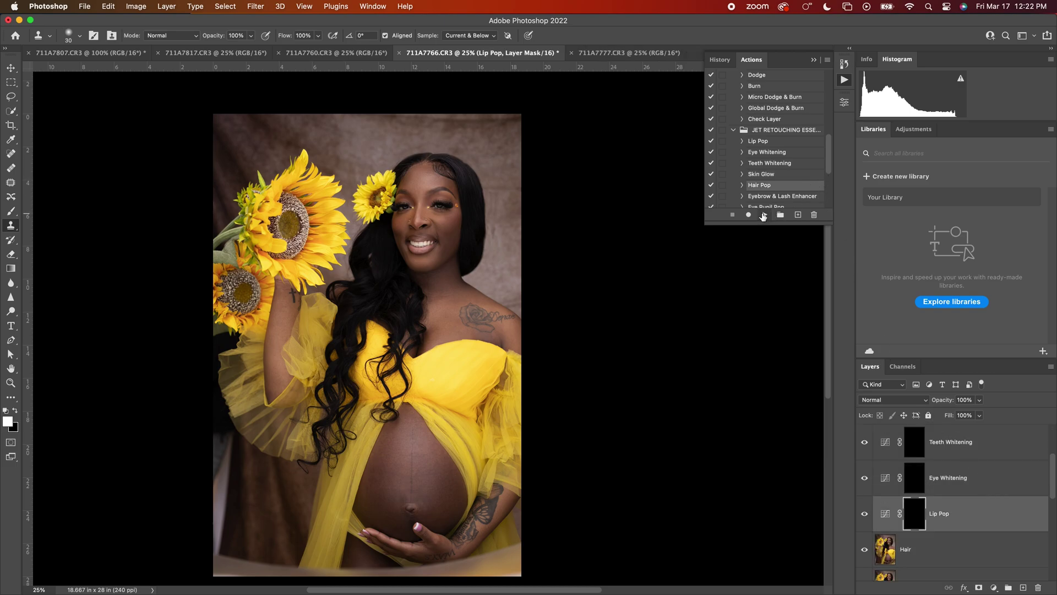
{"action": "left_click", "coordinate": [765, 216]}
{"action": "left_click", "coordinate": [772, 197]}
{"action": "left_click", "coordinate": [765, 216]}
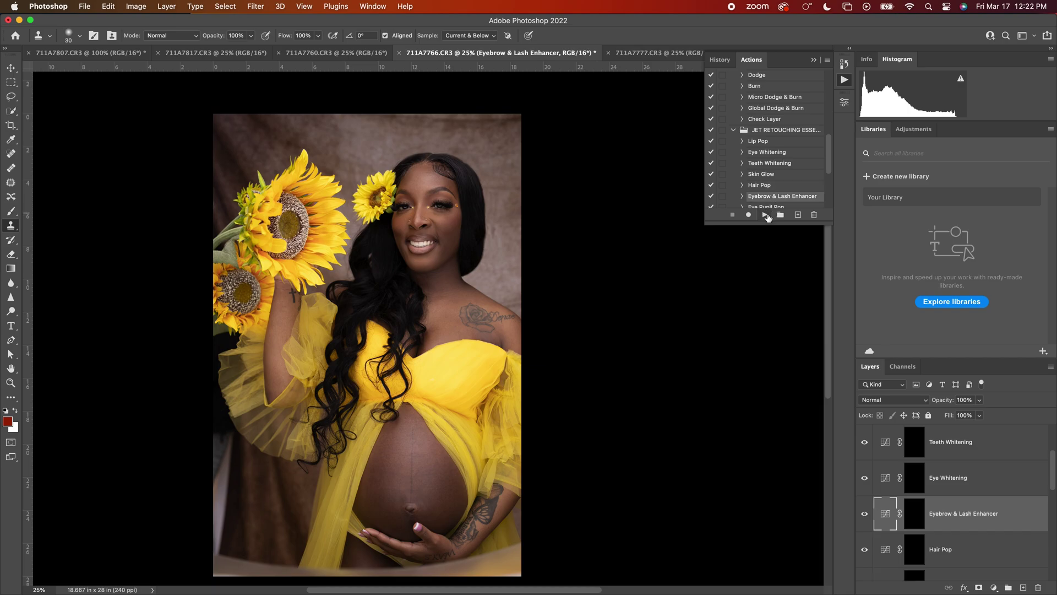
Step: Delete the Burn and Dodge adjustment layers at the top of the layer stack
{"action": "left_click_drag", "start_coordinate": [1054, 467], "coordinate": [1053, 438]}
{"action": "left_click", "coordinate": [970, 445]}
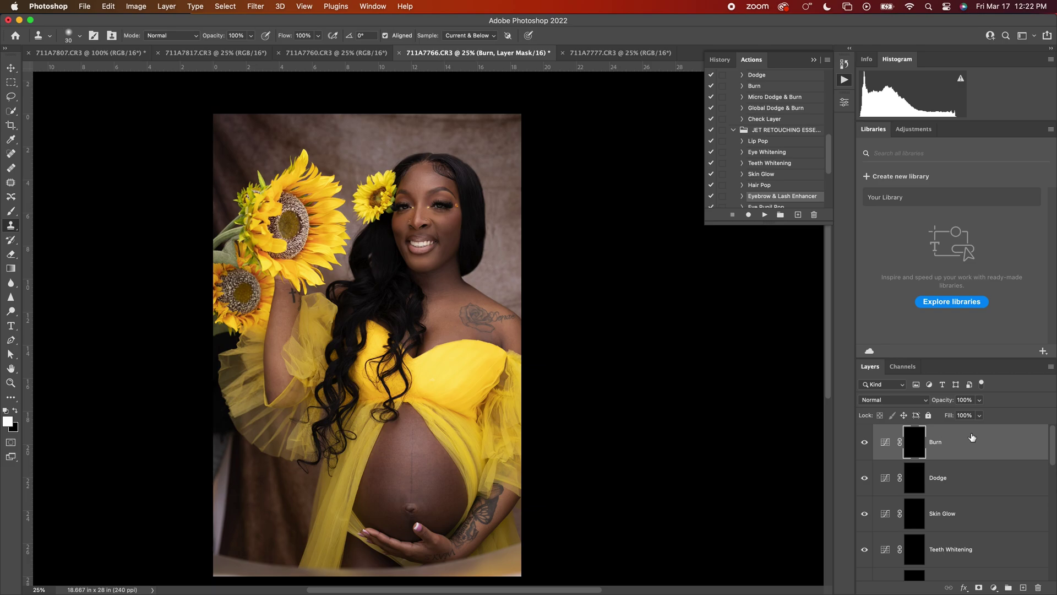
{"action": "key", "text": "Delete"}
{"action": "key", "text": "Delete"}
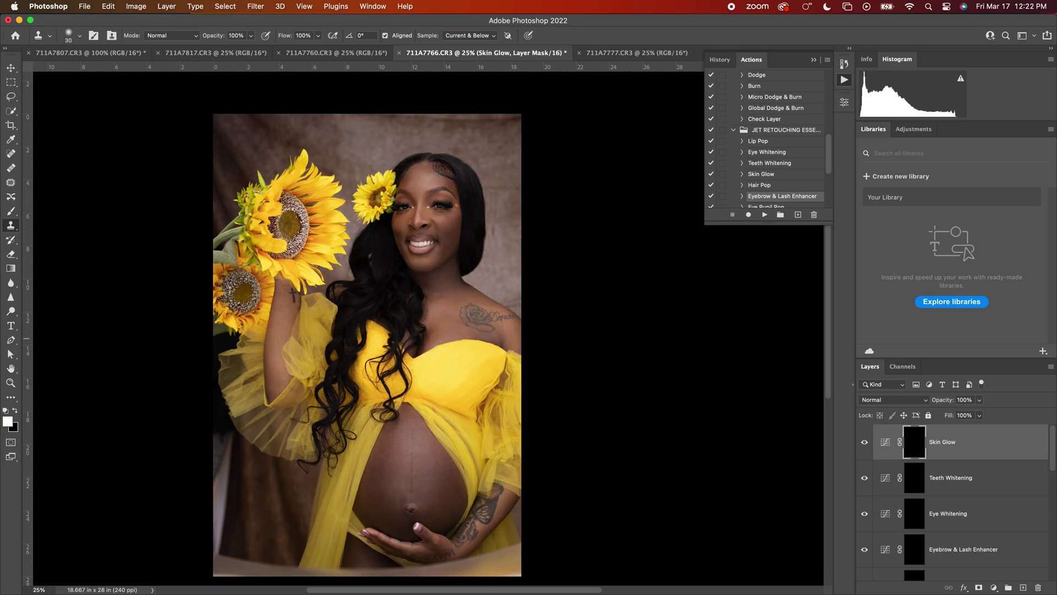
Step: Activate the Brush at 100% flow on the Teeth Whitening mask and undo the stray stroke over the neck and chest
{"action": "left_click", "coordinate": [984, 484]}
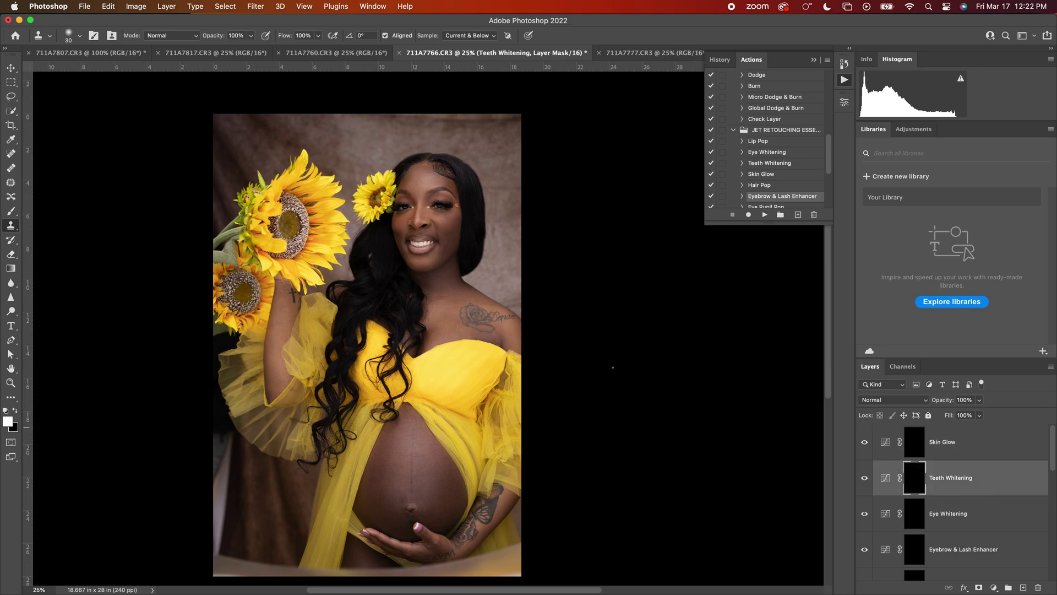
{"action": "left_click", "coordinate": [11, 213]}
{"action": "left_click_drag", "start_coordinate": [288, 37], "coordinate": [345, 40]}
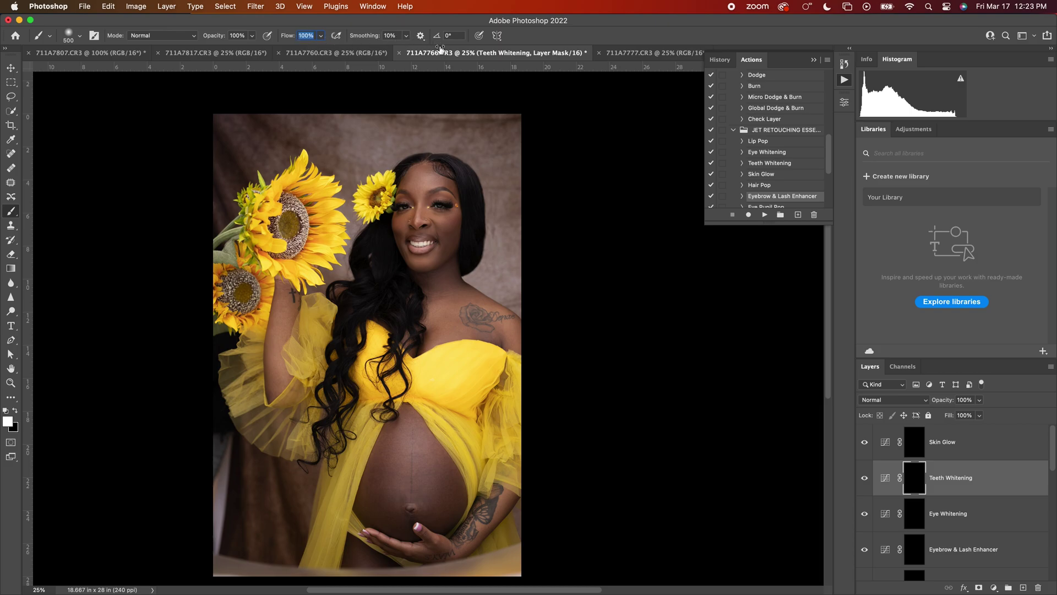
{"action": "key", "text": "super+equal"}
{"action": "key", "text": "super+equal"}
{"action": "key", "text": "super+equal"}
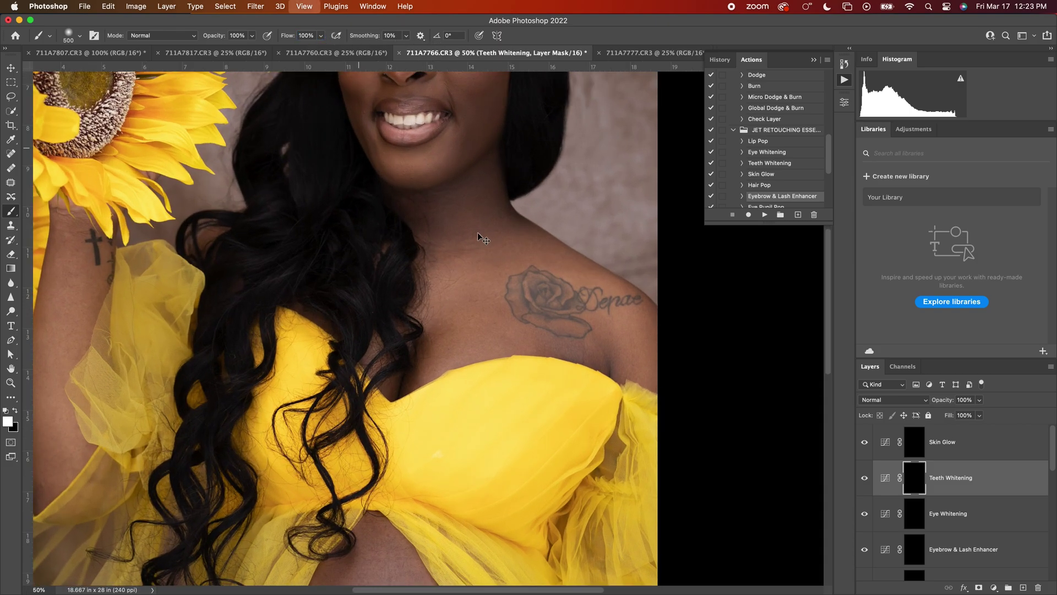
{"action": "left_click_drag", "start_coordinate": [428, 343], "coordinate": [440, 190]}
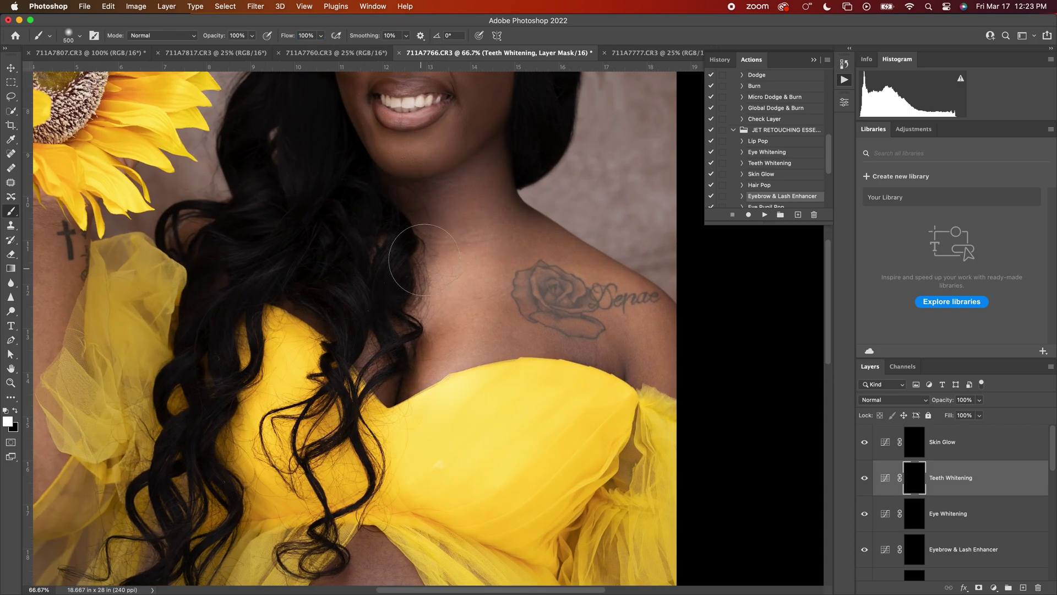
{"action": "key", "text": "super+z"}
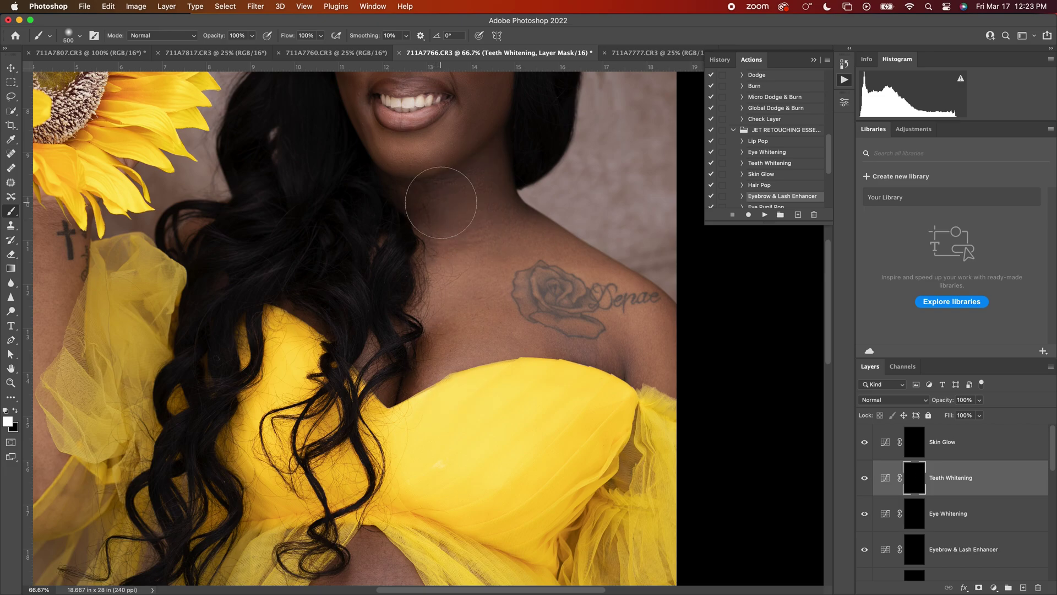
Step: Paint white over the teeth on the Teeth Whitening mask, reducing the brush to about 25 pixels
{"action": "left_click_drag", "start_coordinate": [456, 238], "coordinate": [450, 388]}
{"action": "key", "text": "bracketleft"}
{"action": "key", "text": "bracketleft"}
{"action": "key", "text": "bracketleft"}
{"action": "key", "text": "bracketleft"}
{"action": "key", "text": "bracketleft"}
{"action": "key", "text": "bracketleft"}
{"action": "key", "text": "bracketleft"}
{"action": "key", "text": "bracketleft"}
{"action": "key", "text": "bracketleft"}
{"action": "key", "text": "bracketleft"}
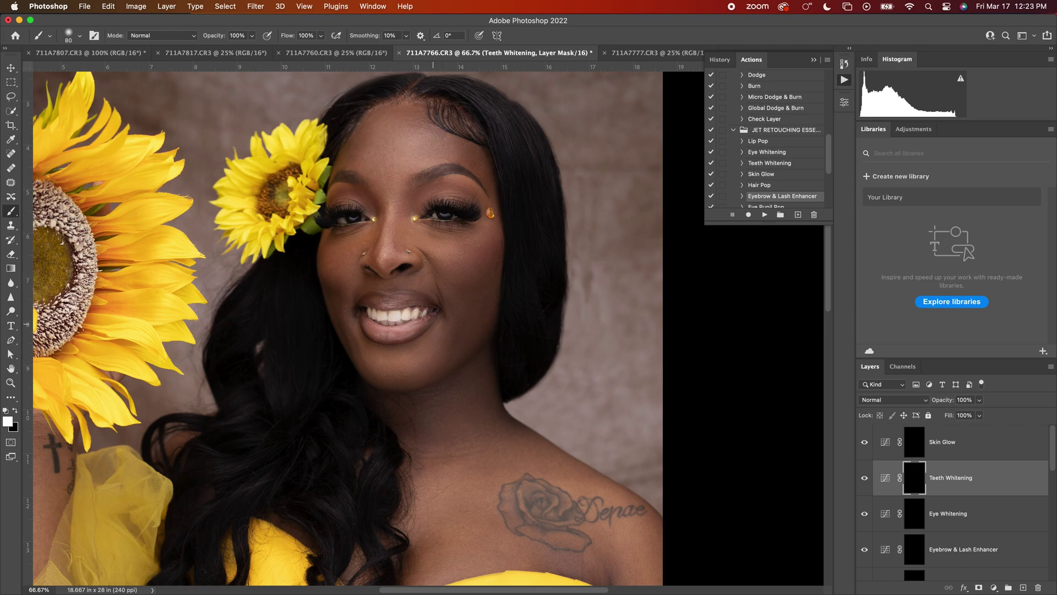
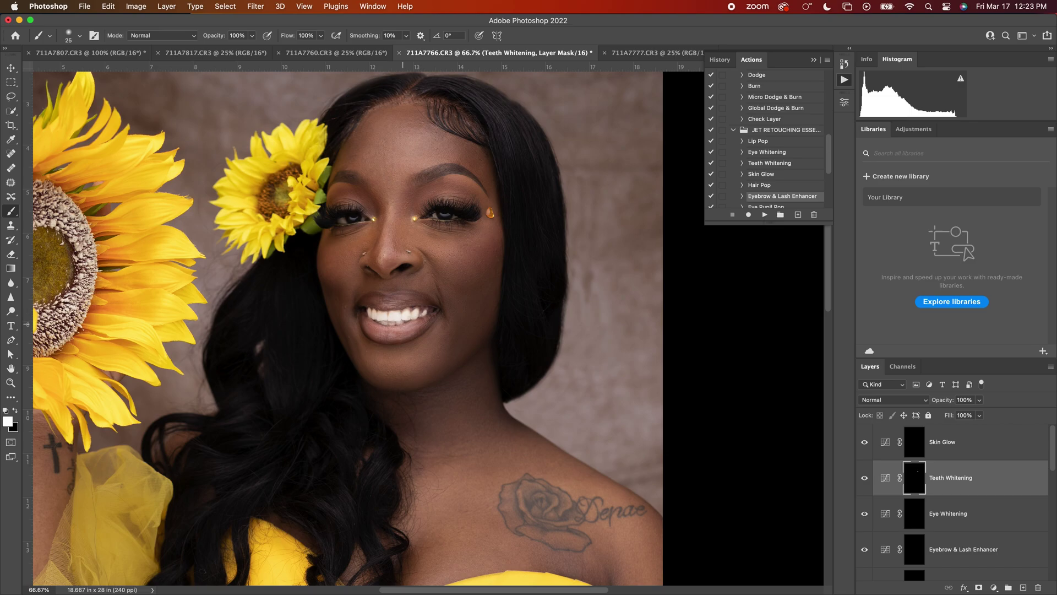
Step: Lower the Teeth Whitening layer's opacity slightly and toggle its visibility to compare the smile before and after
{"action": "key", "text": "super+minus"}
{"action": "key", "text": "super+minus"}
{"action": "key", "text": "super+minus"}
{"action": "key", "text": "super+minus"}
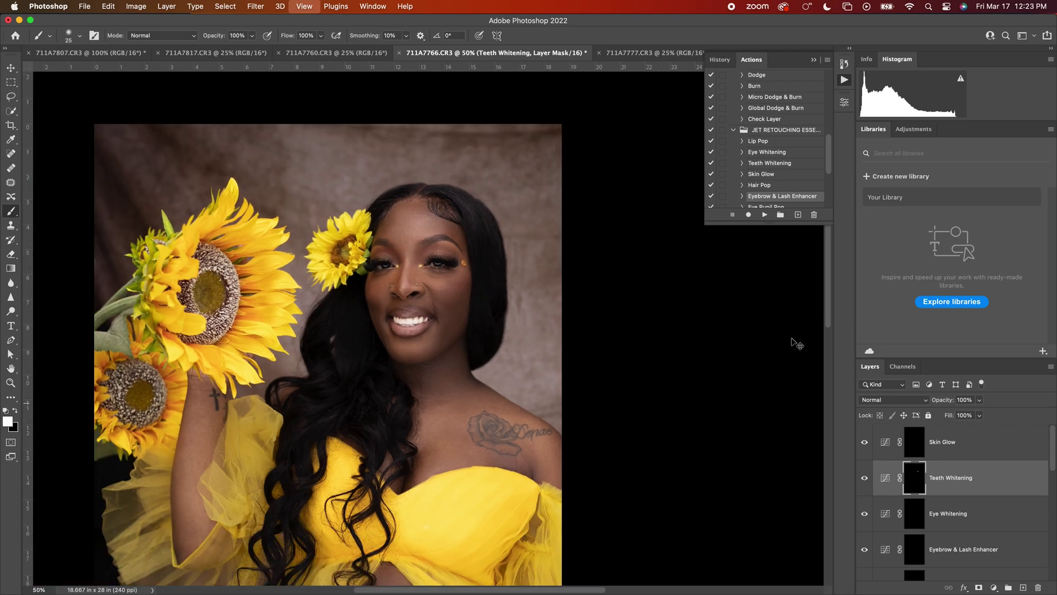
{"action": "key", "text": "super+plus"}
{"action": "key", "text": "super+plus"}
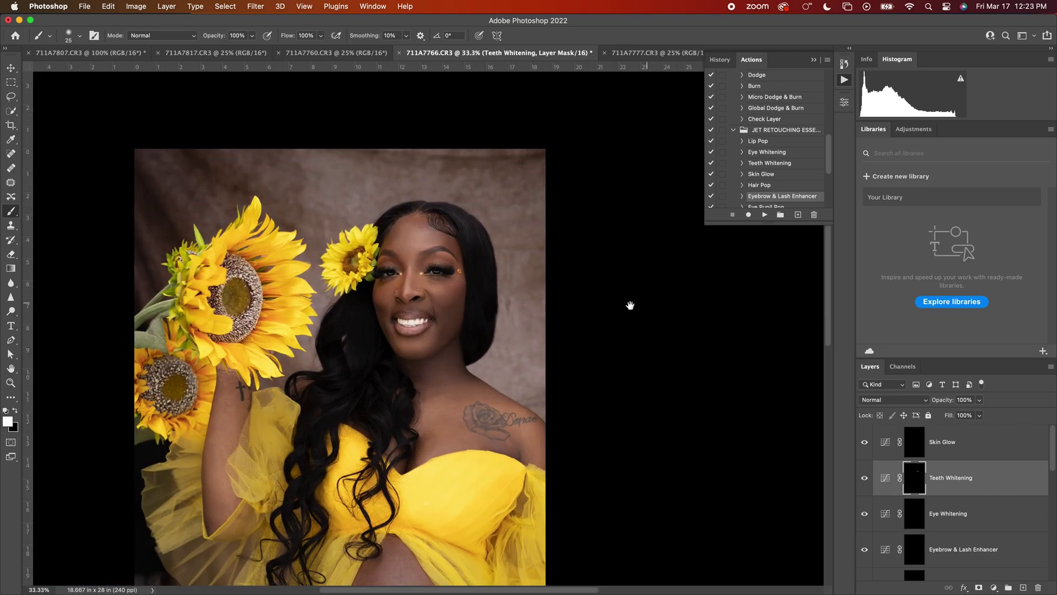
{"action": "left_click_drag", "start_coordinate": [627, 308], "coordinate": [613, 275]}
{"action": "mouse_move", "coordinate": [941, 400]}
{"action": "left_mouse_down"}
{"action": "mouse_move", "coordinate": [923, 400]}
{"action": "mouse_move", "coordinate": [939, 405]}
{"action": "left_mouse_up"}
{"action": "left_click", "coordinate": [865, 478]}
{"action": "left_click", "coordinate": [865, 478]}
{"action": "left_click", "coordinate": [865, 478]}
{"action": "left_click", "coordinate": [865, 478]}
Step: Paint white over the whites of both eyes on the Eye Whitening mask with a brush of about 20 pixels
{"action": "left_click", "coordinate": [914, 518]}
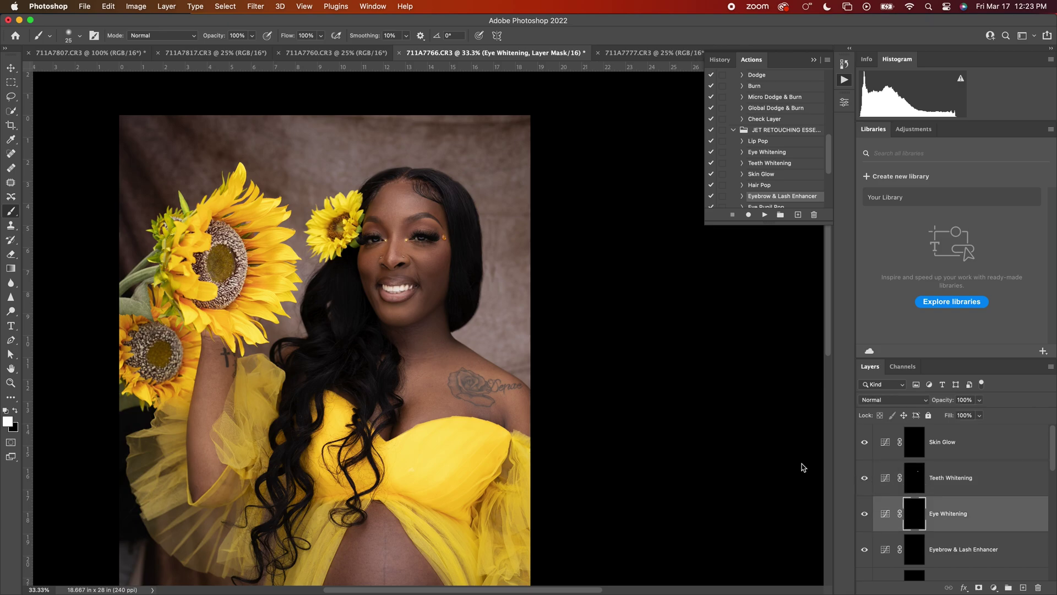
{"action": "key", "text": "super+plus"}
{"action": "key", "text": "super+plus"}
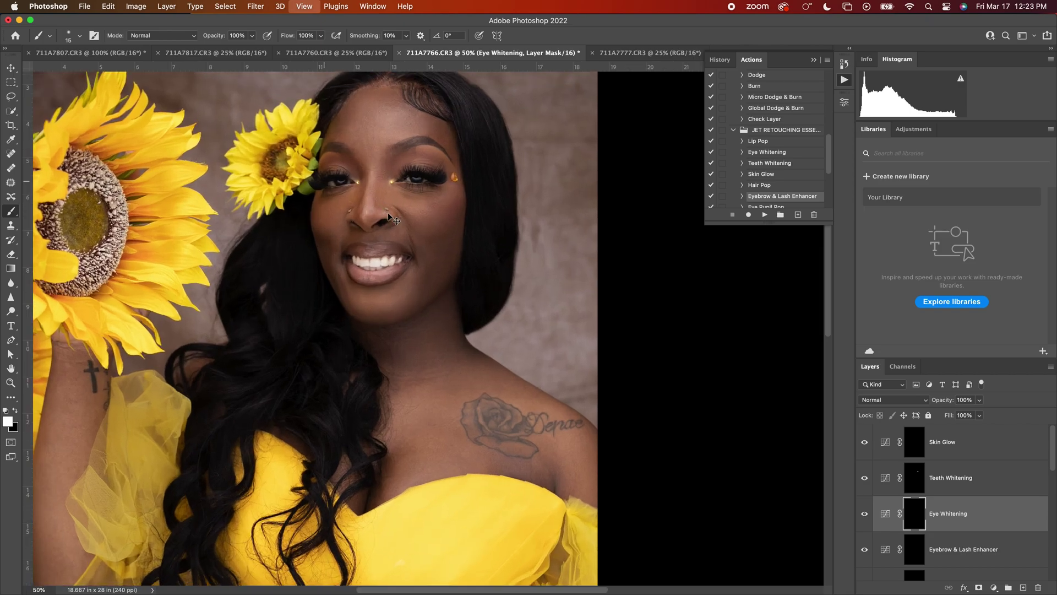
{"action": "left_click_drag", "start_coordinate": [406, 173], "coordinate": [409, 278]}
{"action": "key", "text": "bracketleft"}
{"action": "key", "text": "bracketleft"}
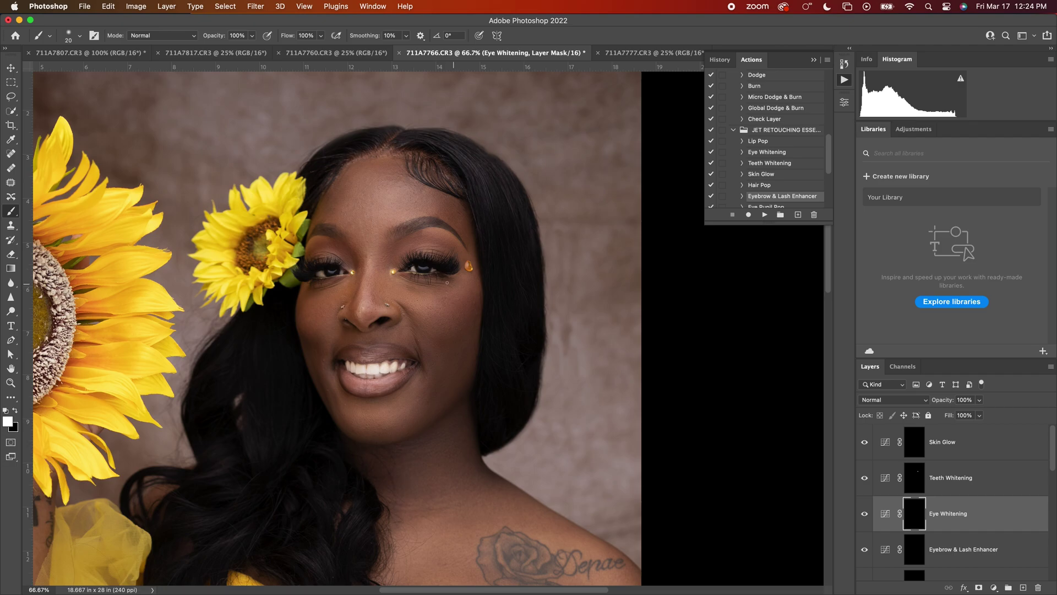
Step: Toggle the Eye Whitening layer's visibility to compare the eyes before and after
{"action": "left_click", "coordinate": [864, 514]}
{"action": "left_click", "coordinate": [865, 514]}
{"action": "left_click", "coordinate": [865, 515]}
{"action": "left_click", "coordinate": [865, 514]}
Step: Paint the brows and lashes on the Eyebrow & Lash Enhancer mask, setting the brush opacity to 65%
{"action": "left_click_drag", "start_coordinate": [1053, 467], "coordinate": [1050, 485]}
{"action": "left_click", "coordinate": [915, 478]}
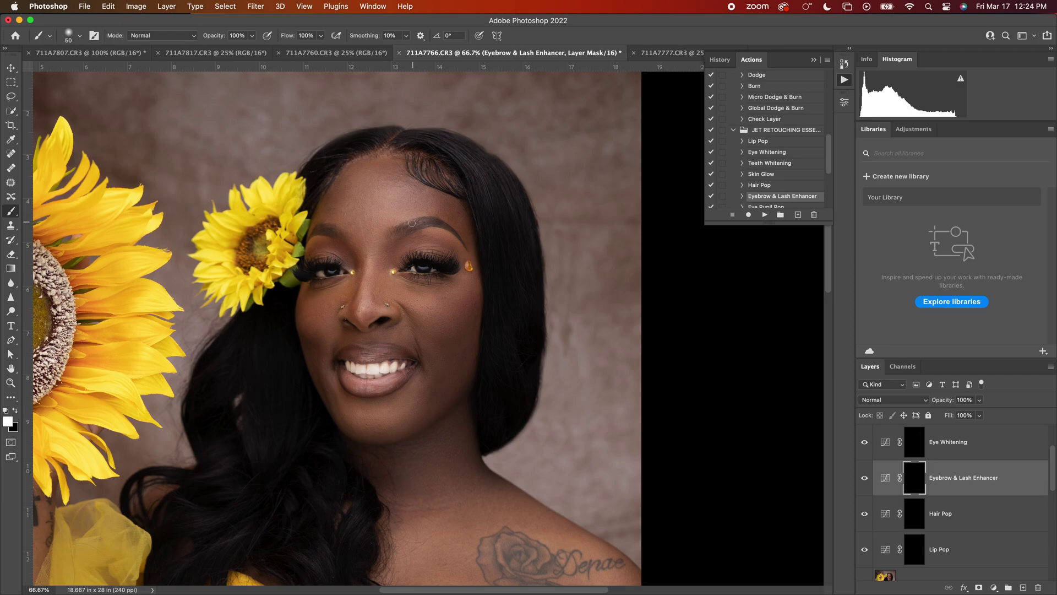
{"action": "left_click_drag", "start_coordinate": [222, 36], "coordinate": [205, 38]}
Step: Paint the lips on the Lip Pop mask with a 60-pixel brush and toggle the layer to compare the result
{"action": "left_click", "coordinate": [907, 550]}
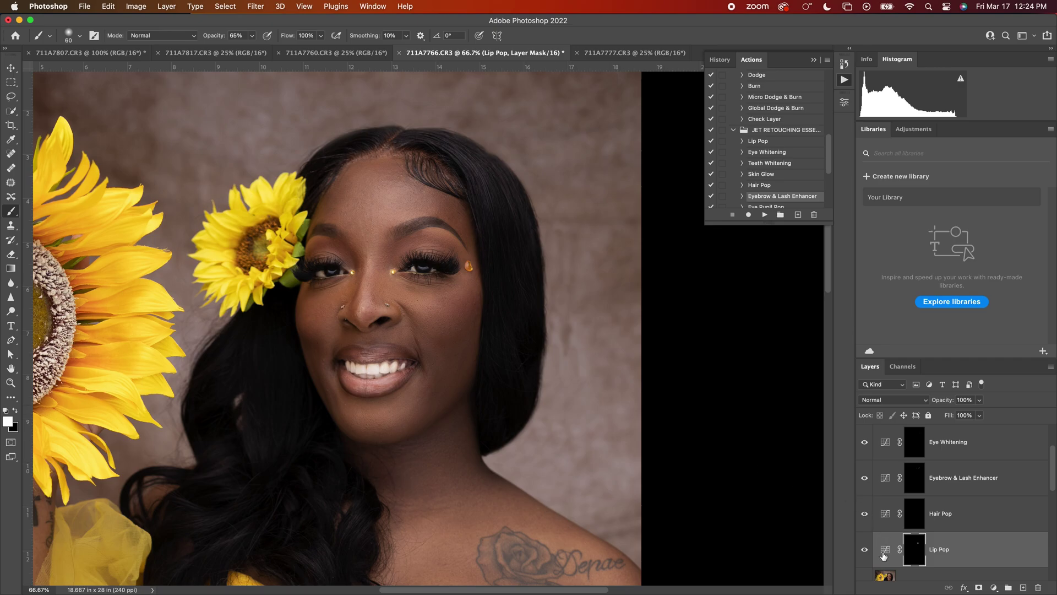
{"action": "left_click", "coordinate": [865, 549]}
{"action": "left_click", "coordinate": [866, 551]}
{"action": "left_click", "coordinate": [865, 554]}
{"action": "left_click", "coordinate": [865, 554]}
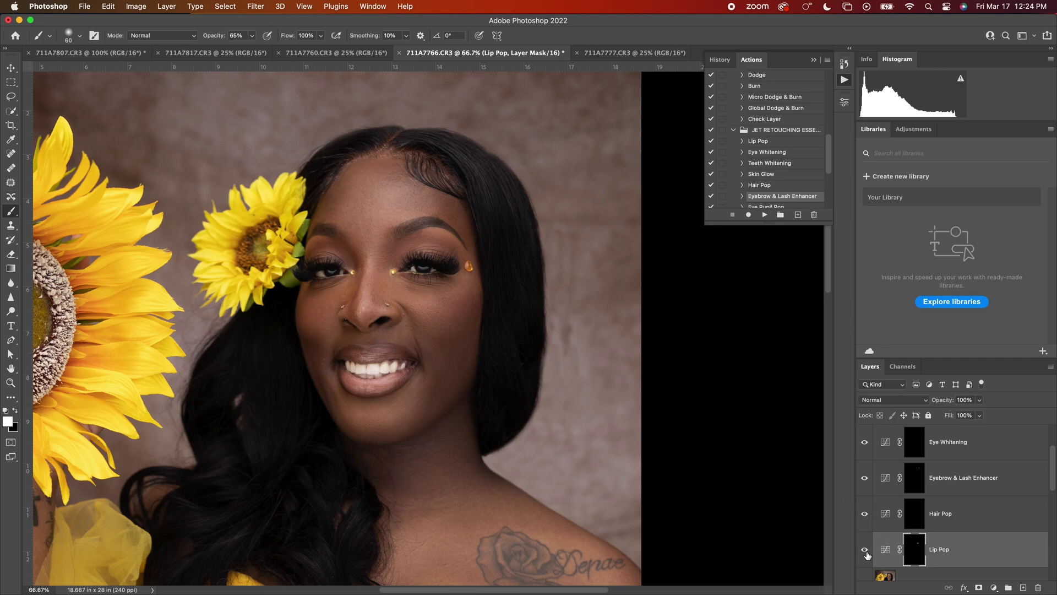
Step: Paint over the crown and the wavy lengths of the hair on the Hair Pop mask, enlarging the brush to 125 pixels
{"action": "left_click", "coordinate": [918, 452]}
{"action": "left_click_drag", "start_coordinate": [1053, 483], "coordinate": [1052, 494]}
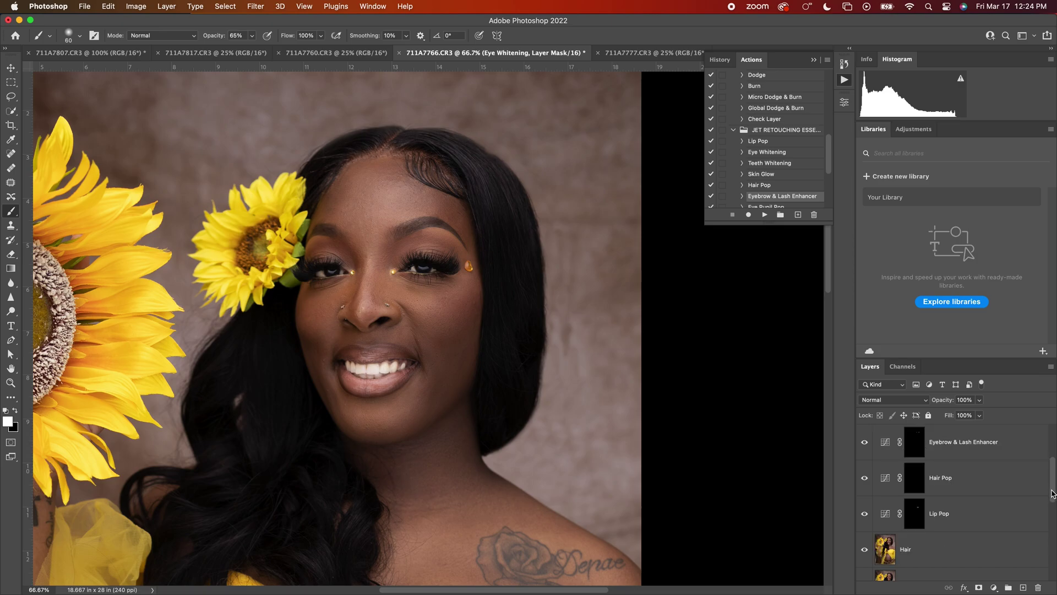
{"action": "left_click", "coordinate": [944, 477]}
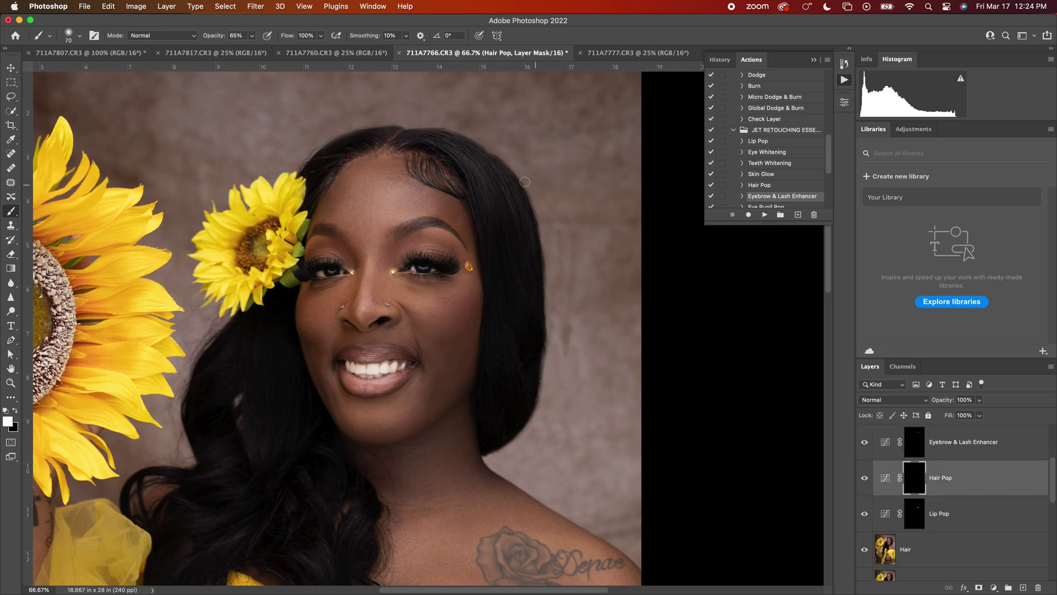
{"action": "key", "text": "bracketright"}
{"action": "key", "text": "bracketright"}
{"action": "key", "text": "bracketright"}
{"action": "mouse_move", "coordinate": [498, 200]}
{"action": "left_mouse_down"}
{"action": "mouse_move", "coordinate": [511, 200]}
{"action": "mouse_move", "coordinate": [468, 170]}
{"action": "left_mouse_up"}
{"action": "key", "text": "bracketright"}
{"action": "left_click_drag", "start_coordinate": [207, 465], "coordinate": [251, 446]}
{"action": "left_click_drag", "start_coordinate": [225, 543], "coordinate": [257, 537]}
Step: Paint white over the face's highlights on the Skin Glow mask with a brush of about 250 pixels at 65% opacity
{"action": "left_click_drag", "start_coordinate": [1053, 474], "coordinate": [1053, 438]}
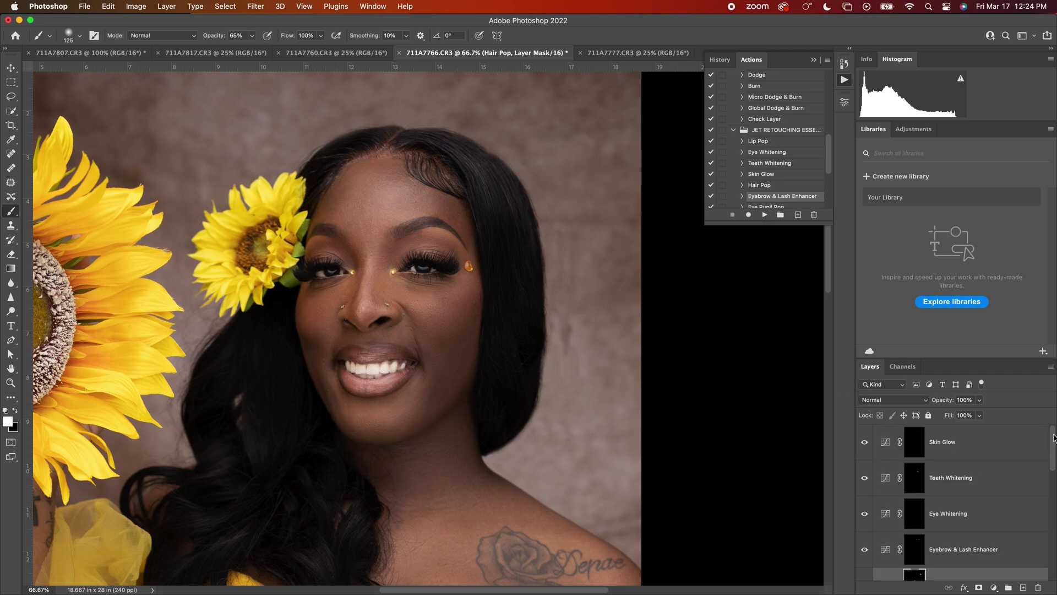
{"action": "left_click", "coordinate": [915, 441]}
{"action": "key", "text": "super+plus"}
{"action": "key", "text": "super+minus"}
{"action": "key", "text": "super+minus"}
{"action": "key", "text": "super+minus"}
{"action": "key", "text": "bracketright"}
{"action": "key", "text": "bracketright"}
{"action": "key", "text": "bracketright"}
{"action": "key", "text": "bracketright"}
{"action": "key", "text": "bracketright"}
{"action": "key", "text": "bracketright"}
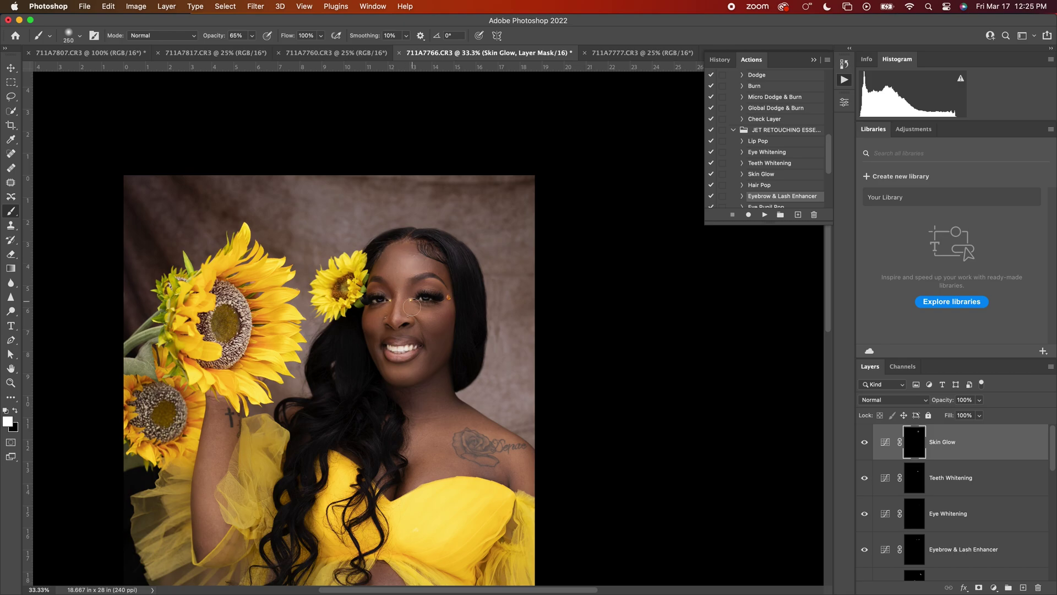
Step: Extend the Skin Glow mask over the chest and belly, enlarging the brush to 1100 pixels
{"action": "key", "text": "bracketleft"}
{"action": "key", "text": "bracketleft"}
{"action": "key", "text": "bracketright"}
{"action": "key", "text": "bracketright"}
{"action": "key", "text": "bracketright"}
{"action": "key", "text": "bracketright"}
{"action": "key", "text": "bracketright"}
{"action": "key", "text": "bracketright"}
{"action": "key", "text": "bracketright"}
{"action": "key", "text": "bracketright"}
{"action": "key", "text": "bracketright"}
{"action": "key", "text": "bracketright"}
{"action": "scroll", "coordinate": [462, 325], "scroll_direction": "down", "scroll_amount": 10}
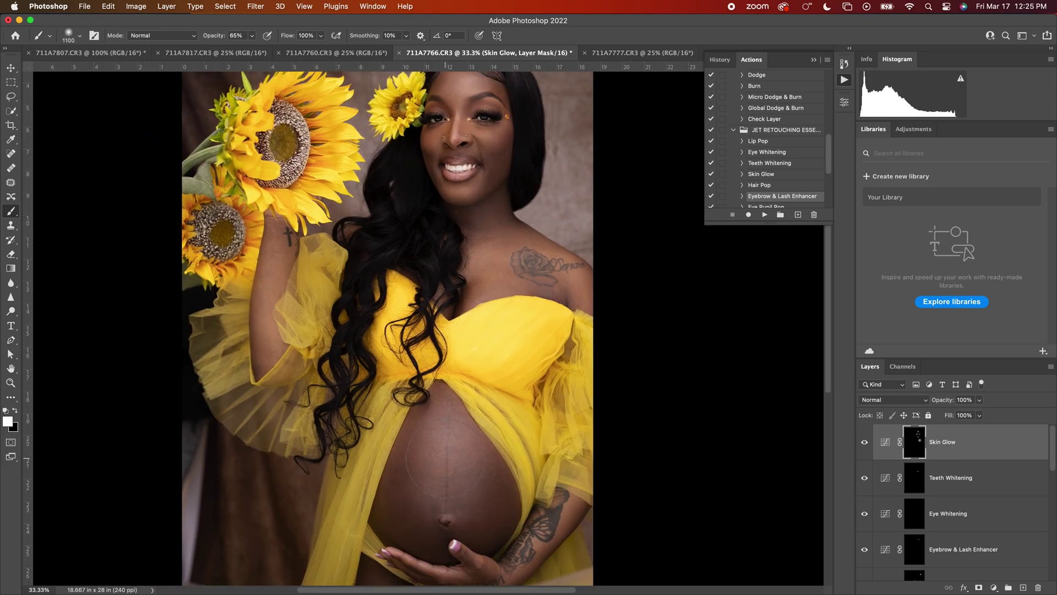
Step: Paint the Skin Glow mask along the raised arm with a smaller brush and view the whole portrait
{"action": "key", "text": "bracketleft"}
{"action": "key", "text": "bracketleft"}
{"action": "left_click_drag", "start_coordinate": [272, 270], "coordinate": [270, 344]}
{"action": "key", "text": "super+minus"}
{"action": "key", "text": "super+minus"}
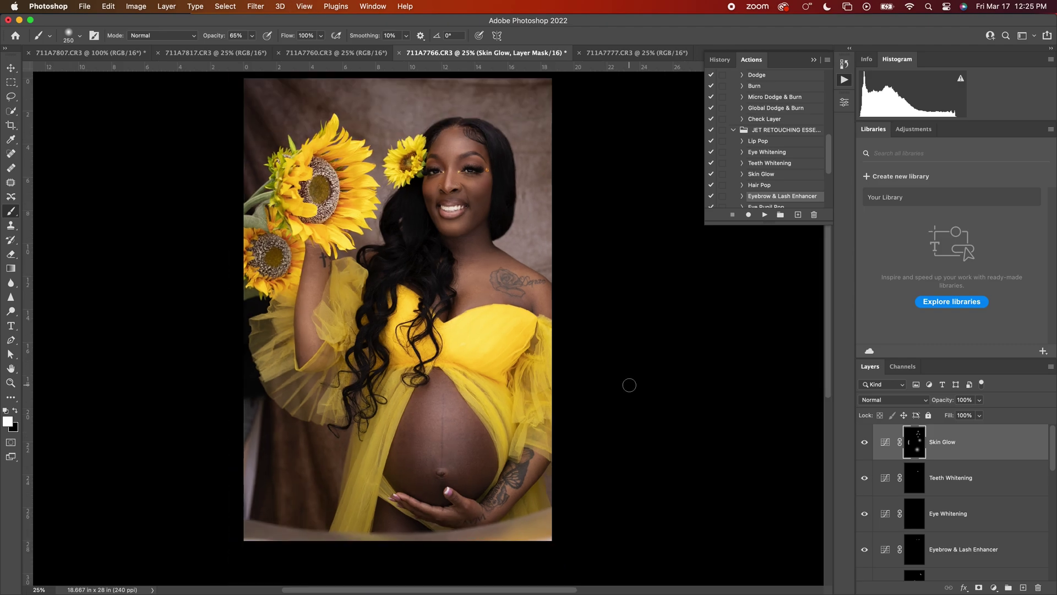
{"action": "scroll", "coordinate": [586, 318], "scroll_direction": "right", "scroll_amount": 3}
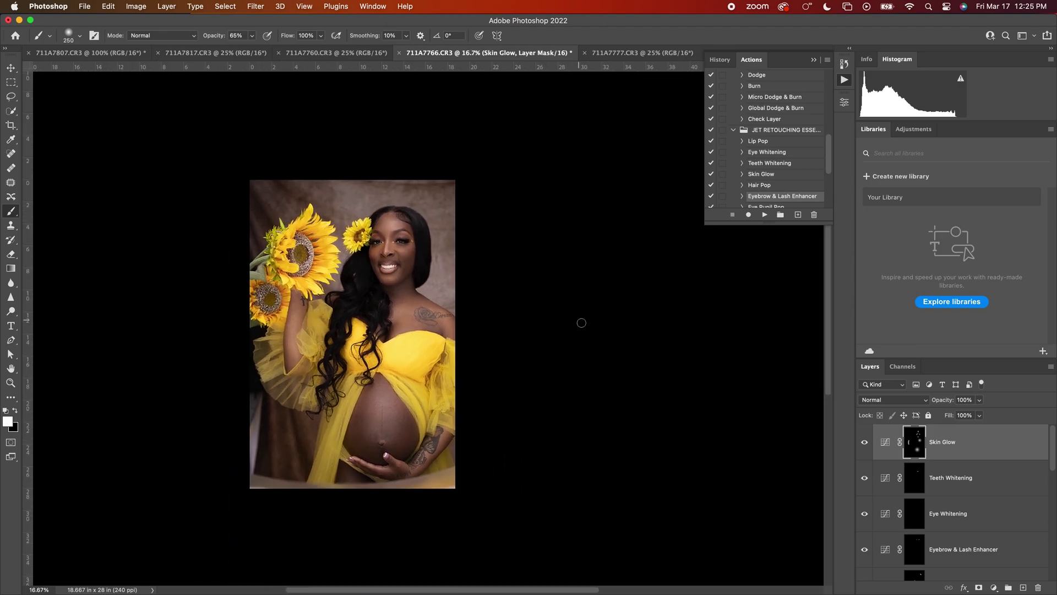
Step: Add a Curves adjustment layer above Skin Glow and name it Jewelry
{"action": "key", "text": "super+plus"}
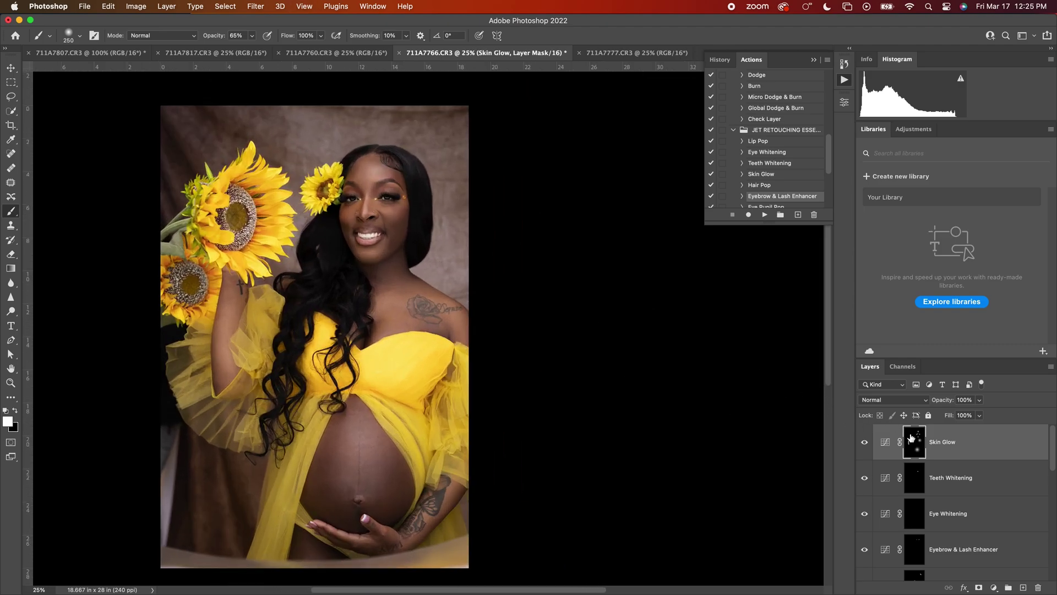
{"action": "left_click", "coordinate": [994, 588]}
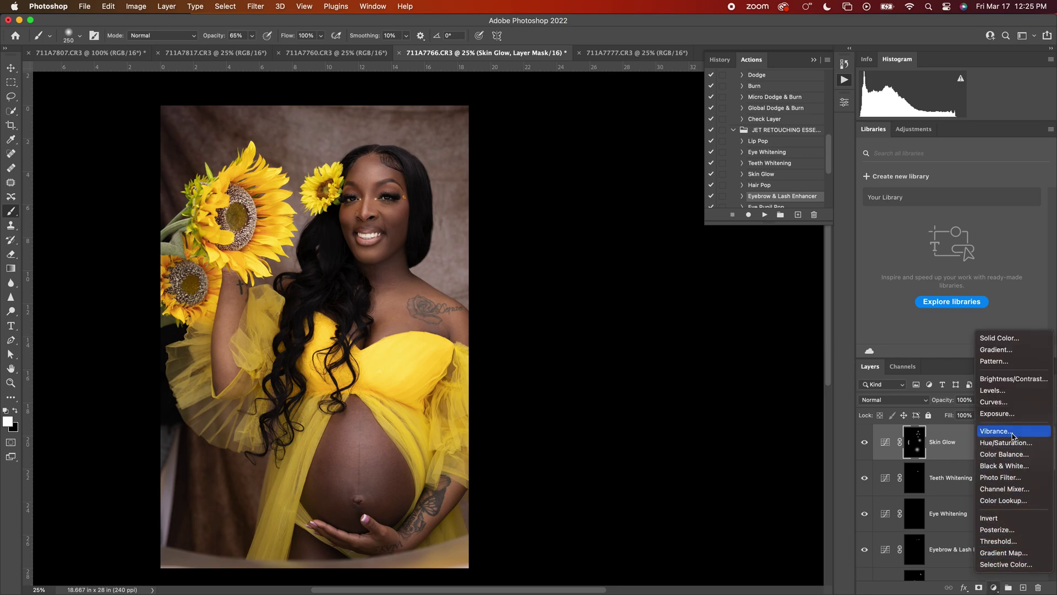
{"action": "left_click", "coordinate": [1008, 406]}
{"action": "double_click", "coordinate": [948, 444]}
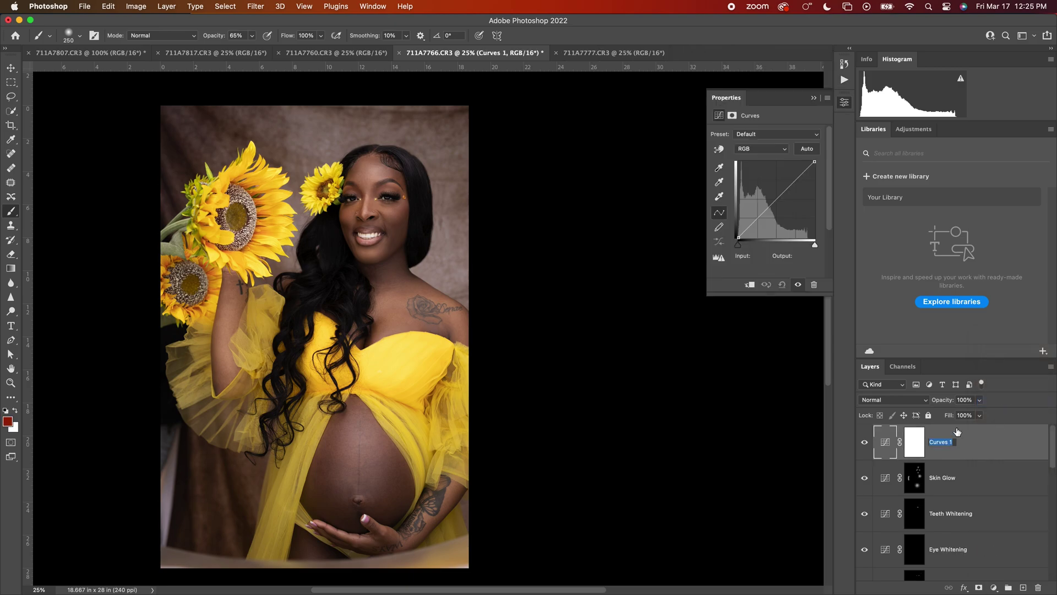
{"action": "type", "text": "Z"}
{"action": "key", "text": "Return"}
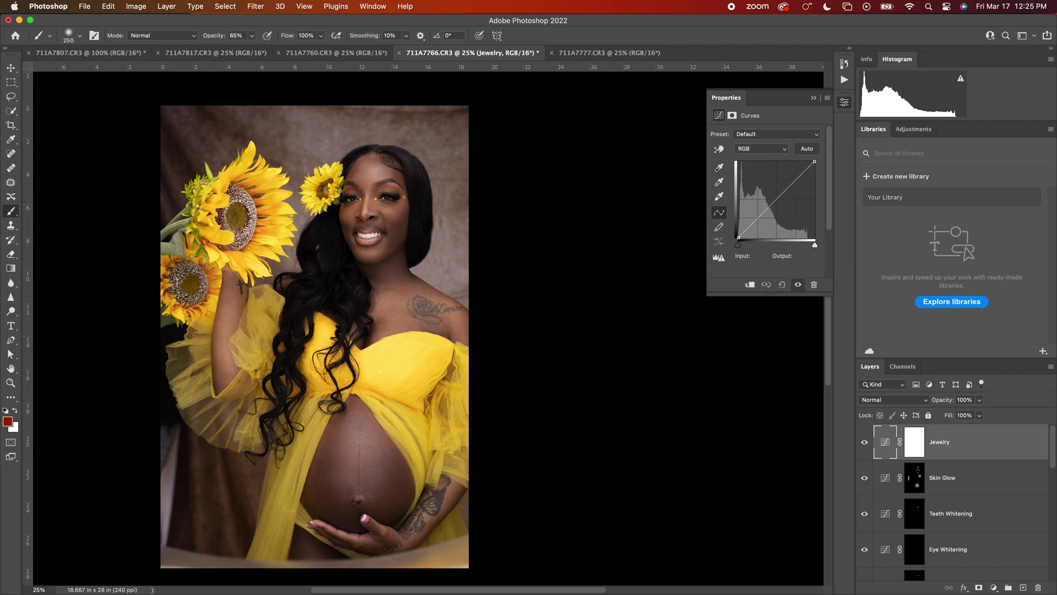
{"action": "left_click", "coordinate": [915, 446]}
{"action": "key", "text": "super+i"}
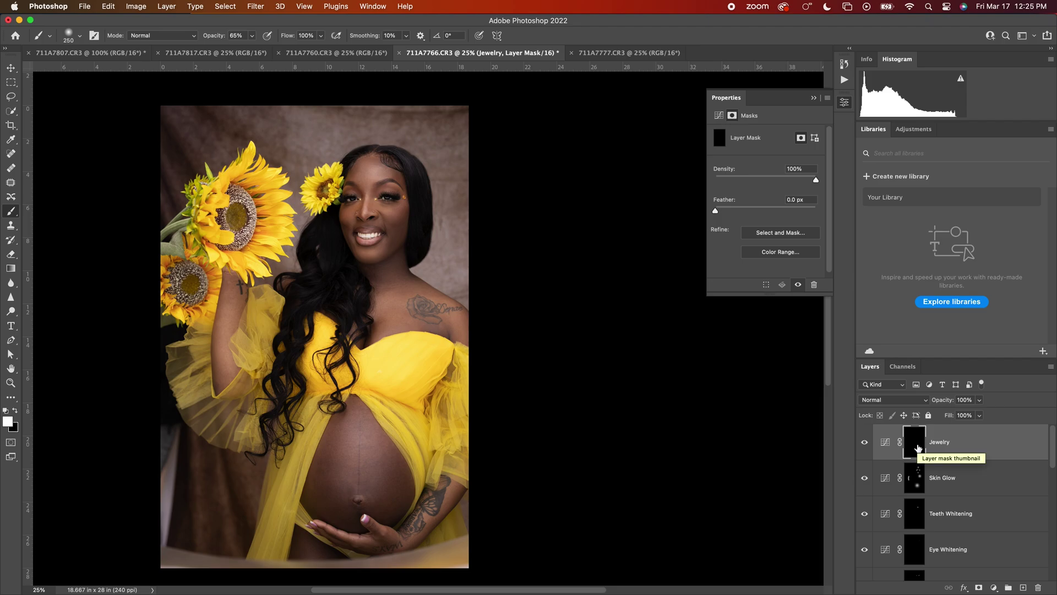
{"action": "key", "text": "super+i"}
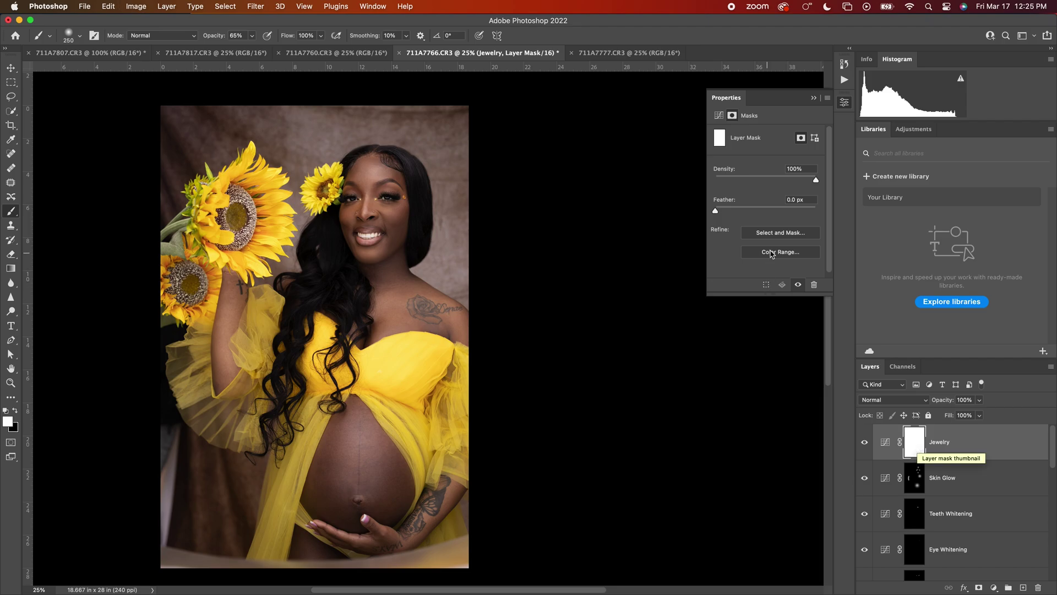
Step: Brighten the Jewelry curve's midtones from input 112 to output 146, and invert its layer mask to black
{"action": "left_click", "coordinate": [885, 443]}
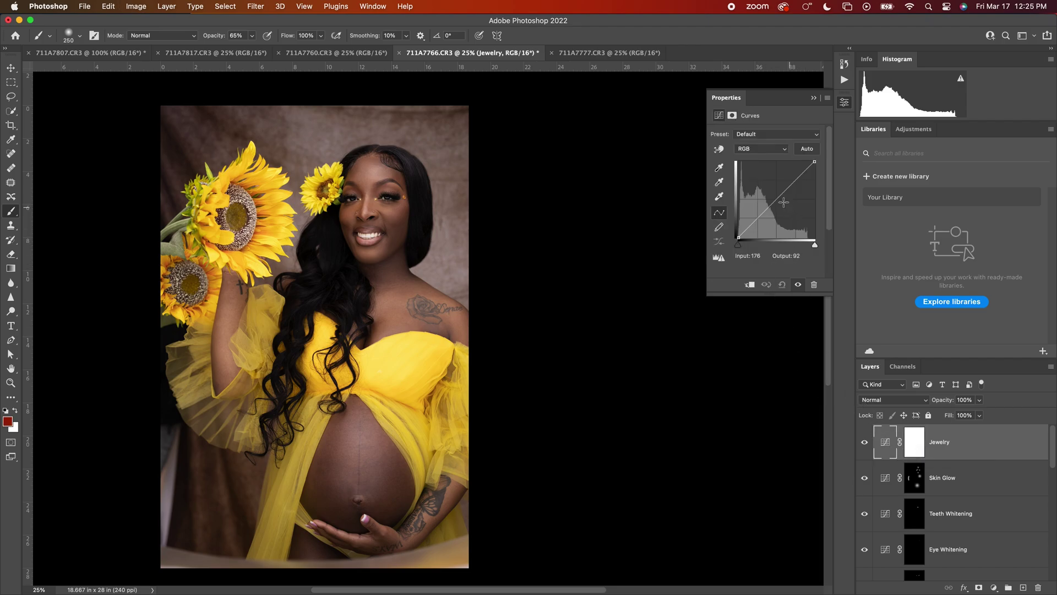
{"action": "left_click_drag", "start_coordinate": [777, 200], "coordinate": [772, 195]}
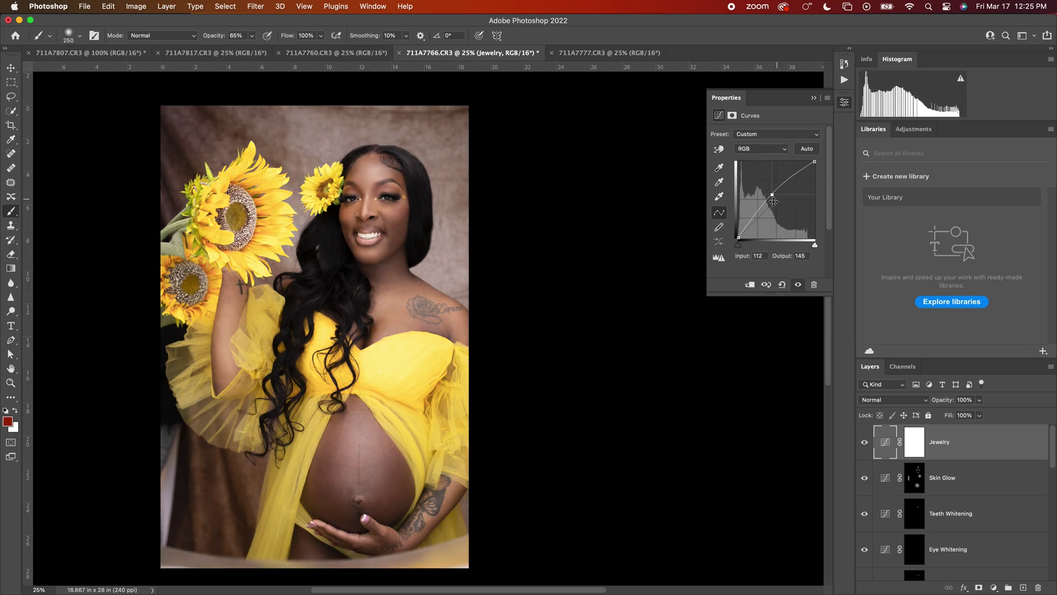
{"action": "left_click", "coordinate": [919, 442]}
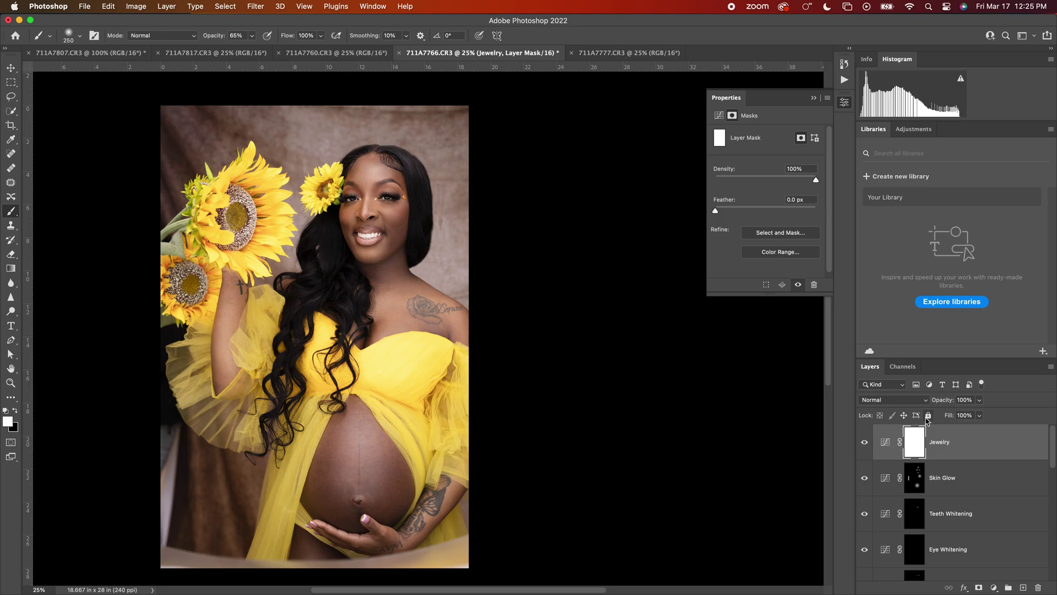
{"action": "key", "text": "super+i"}
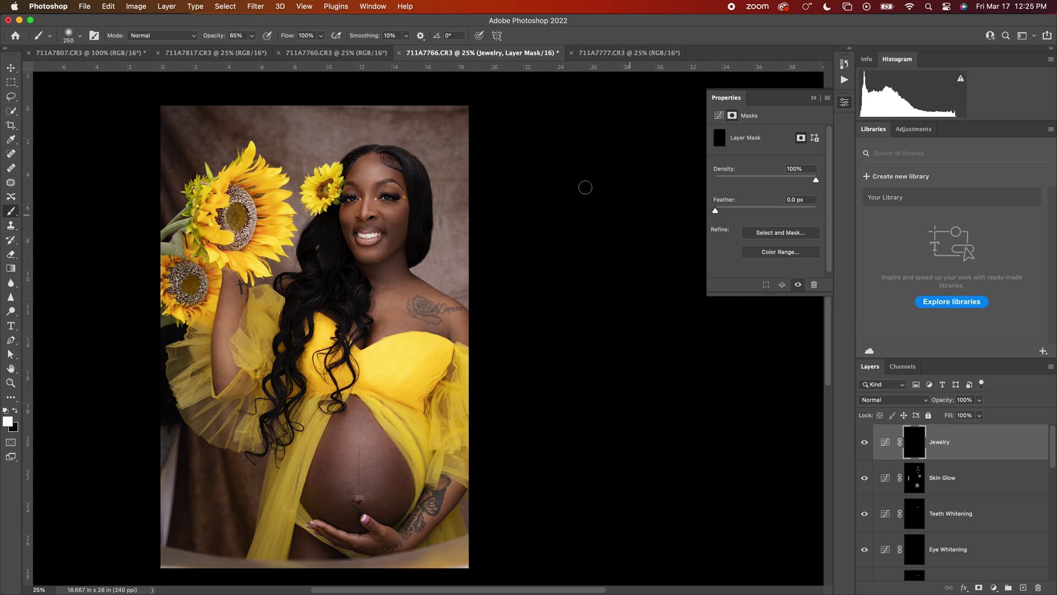
Step: Paint white over the gems beside the eyes and the nose studs on the Jewelry mask, using a 20-pixel brush at 100% opacity
{"action": "key", "text": "super+equal"}
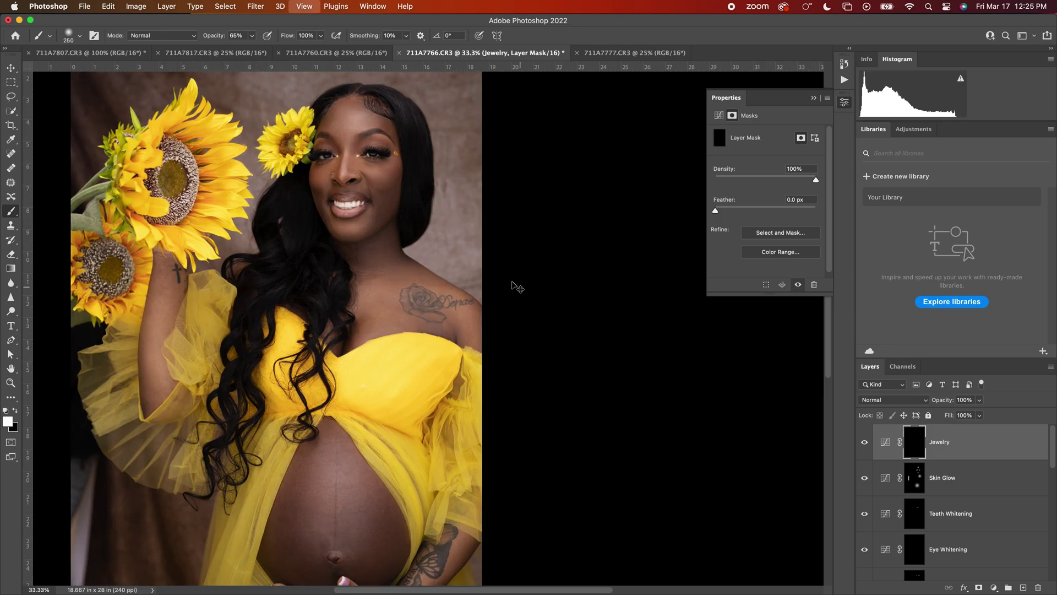
{"action": "key", "text": "super+equal"}
{"action": "left_click_drag", "start_coordinate": [385, 212], "coordinate": [488, 447]}
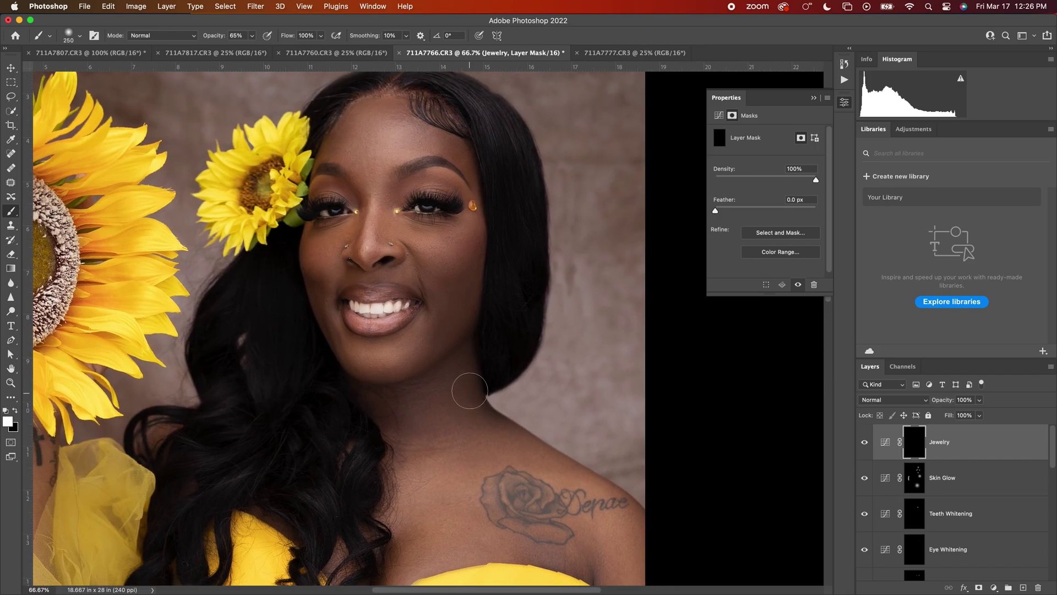
{"action": "key", "text": "super+equal"}
{"action": "left_click_drag", "start_coordinate": [448, 238], "coordinate": [472, 349]}
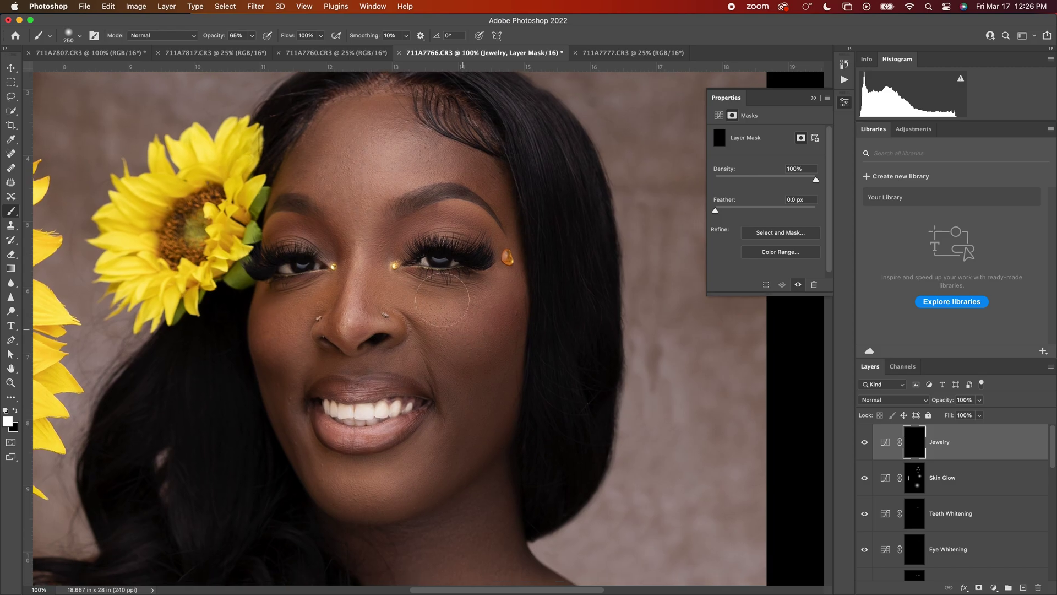
{"action": "key", "text": "0"}
{"action": "key", "text": "bracketleft"}
{"action": "key", "text": "bracketleft"}
{"action": "key", "text": "bracketleft"}
{"action": "key", "text": "bracketleft"}
{"action": "key", "text": "bracketleft"}
{"action": "key", "text": "bracketleft"}
{"action": "key", "text": "bracketleft"}
Step: Examine the jewelry enhancement on the face at several magnifications
{"action": "key", "text": "super+minus"}
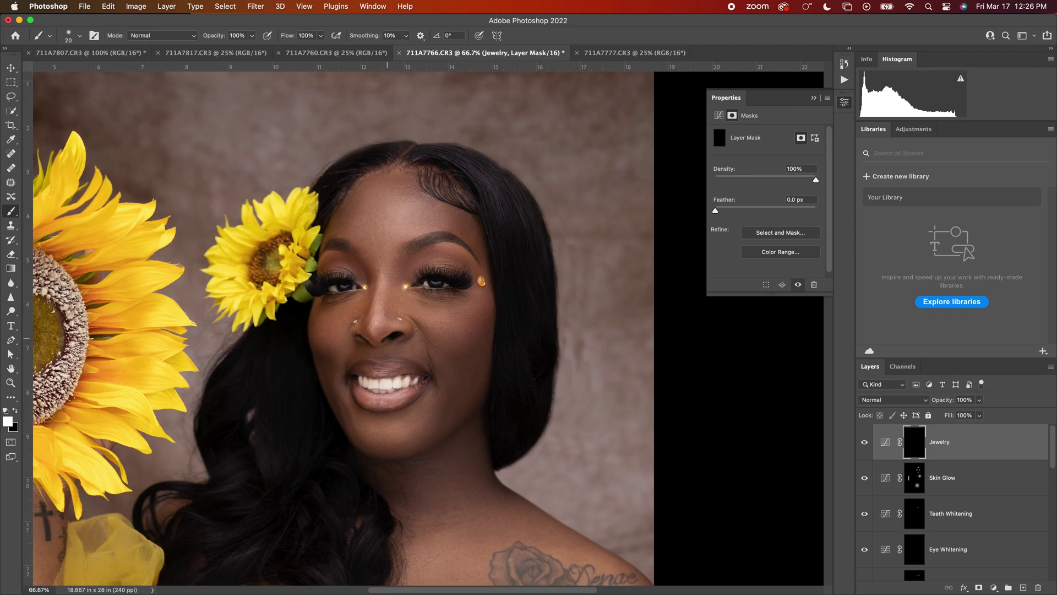
{"action": "key", "text": "super+plus"}
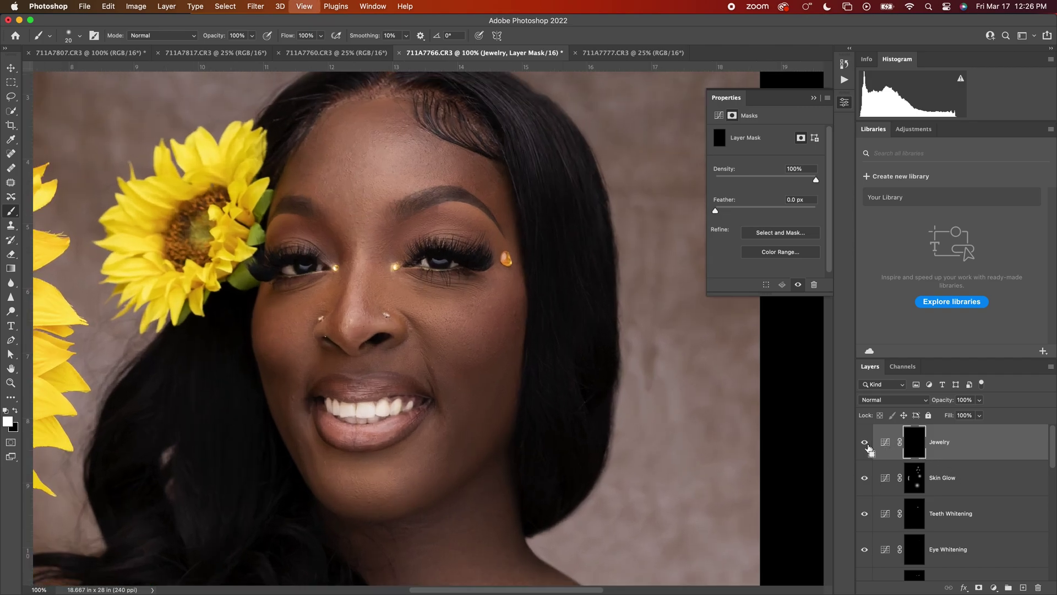
{"action": "key", "text": "super+minus"}
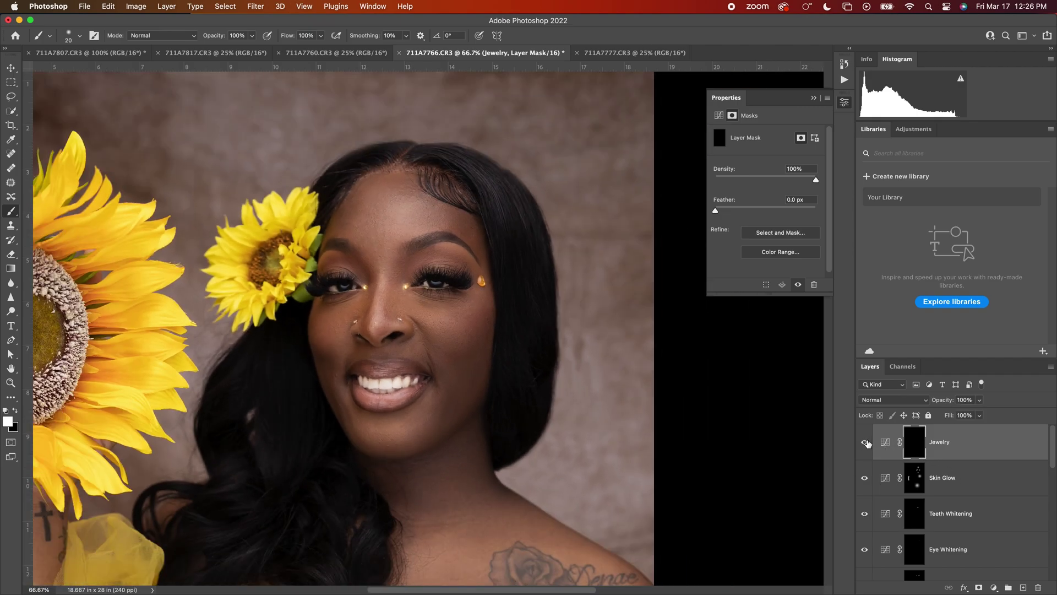
{"action": "key", "text": "super+minus"}
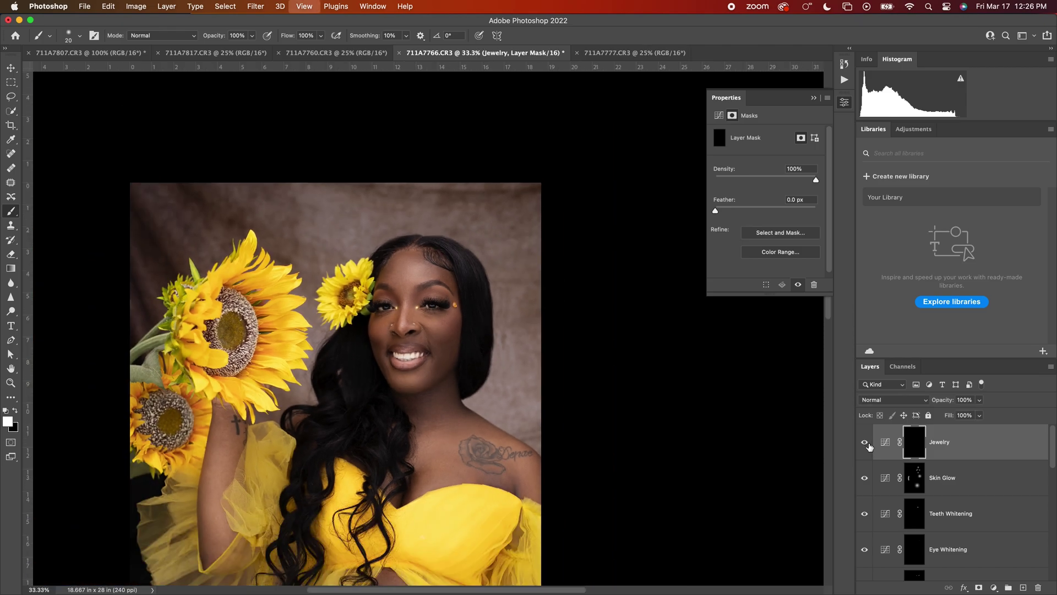
{"action": "key", "text": "super+minus"}
{"action": "key", "text": "super+plus"}
{"action": "key", "text": "super+plus"}
{"action": "key", "text": "super+plus"}
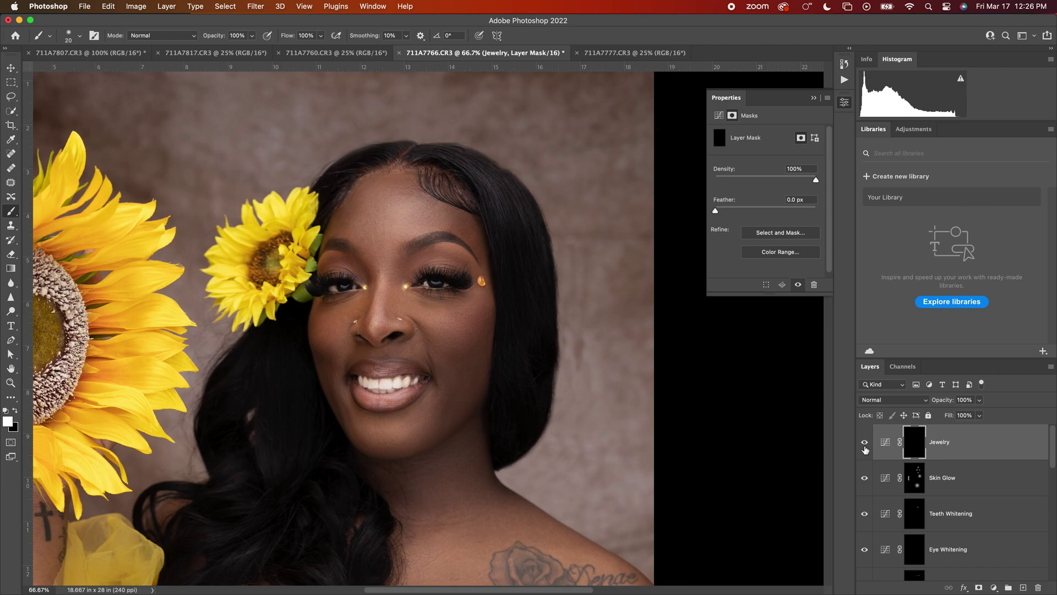
Step: Heal small spots beside the hair edge and on the chin on the Hair layer with a 30-pixel content-aware Spot Healing Brush
{"action": "left_click_drag", "start_coordinate": [1054, 454], "coordinate": [1052, 516]}
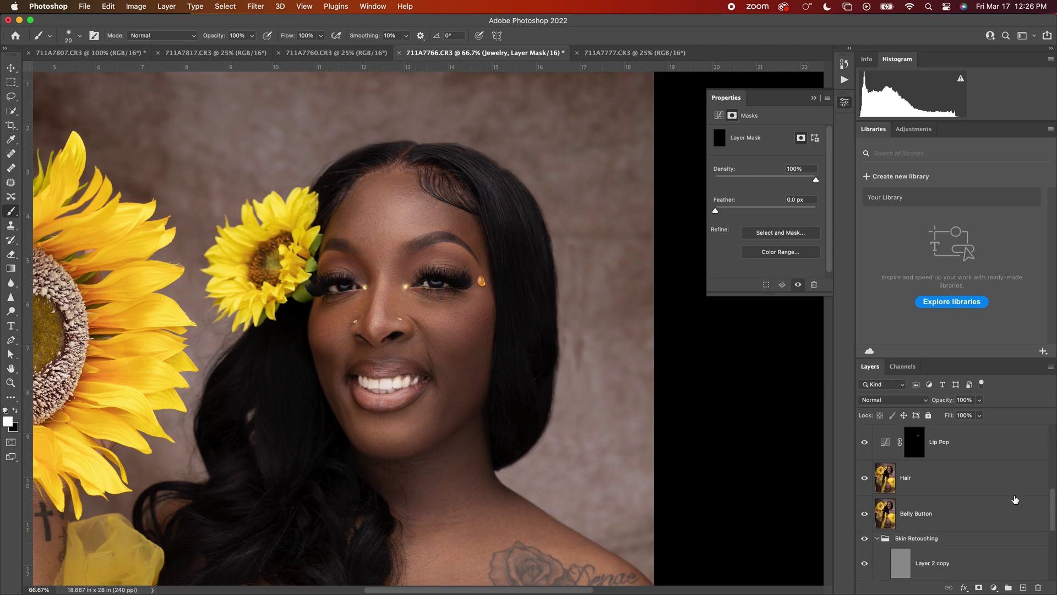
{"action": "left_click", "coordinate": [888, 487]}
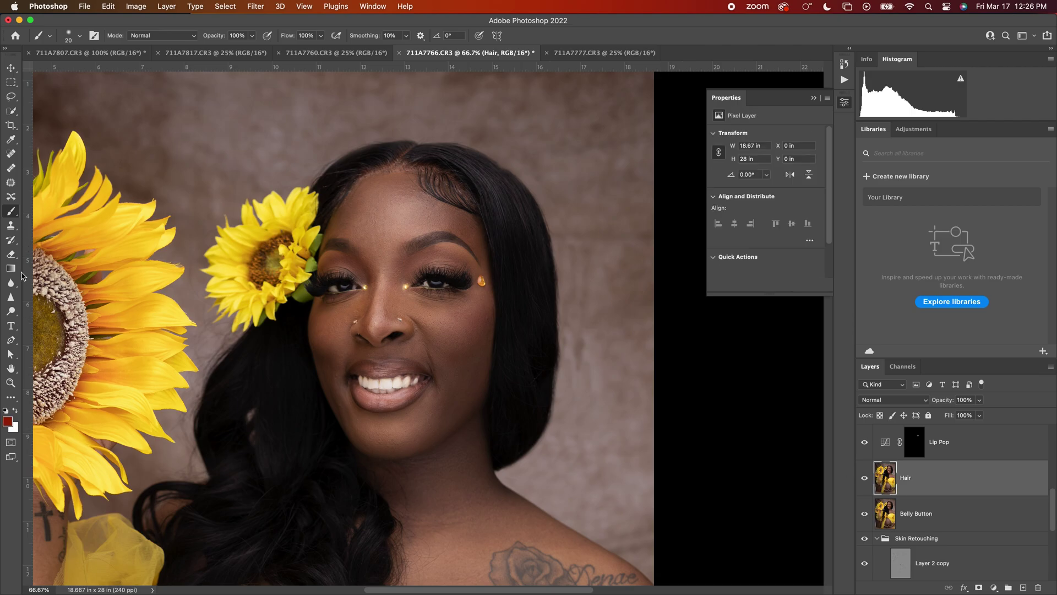
{"action": "left_click", "coordinate": [11, 154]}
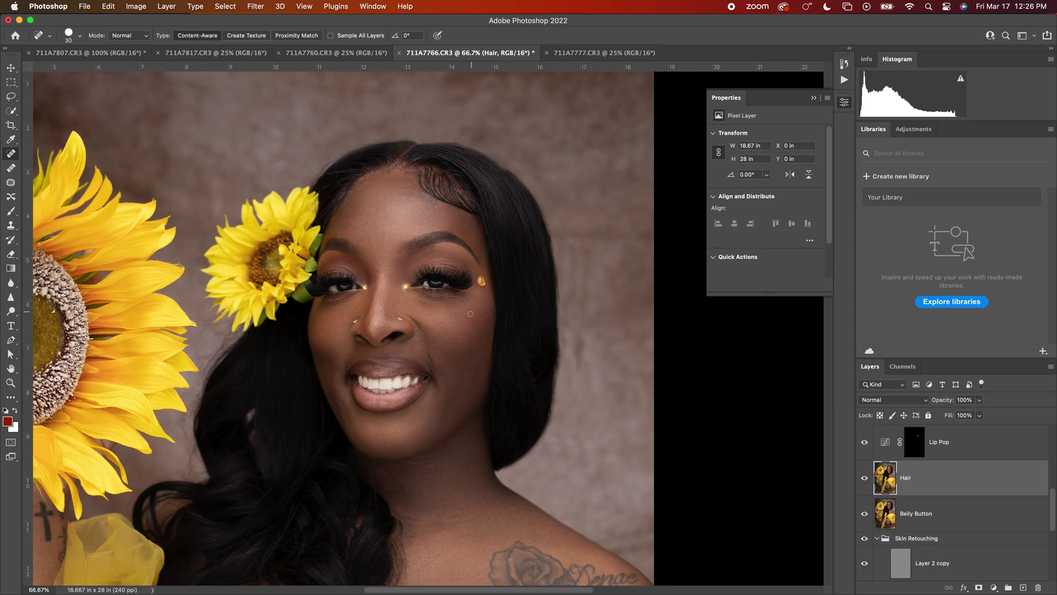
{"action": "left_click", "coordinate": [490, 327]}
{"action": "left_click", "coordinate": [394, 440]}
{"action": "key", "text": "super+minus"}
{"action": "key", "text": "super+minus"}
{"action": "key", "text": "super+minus"}
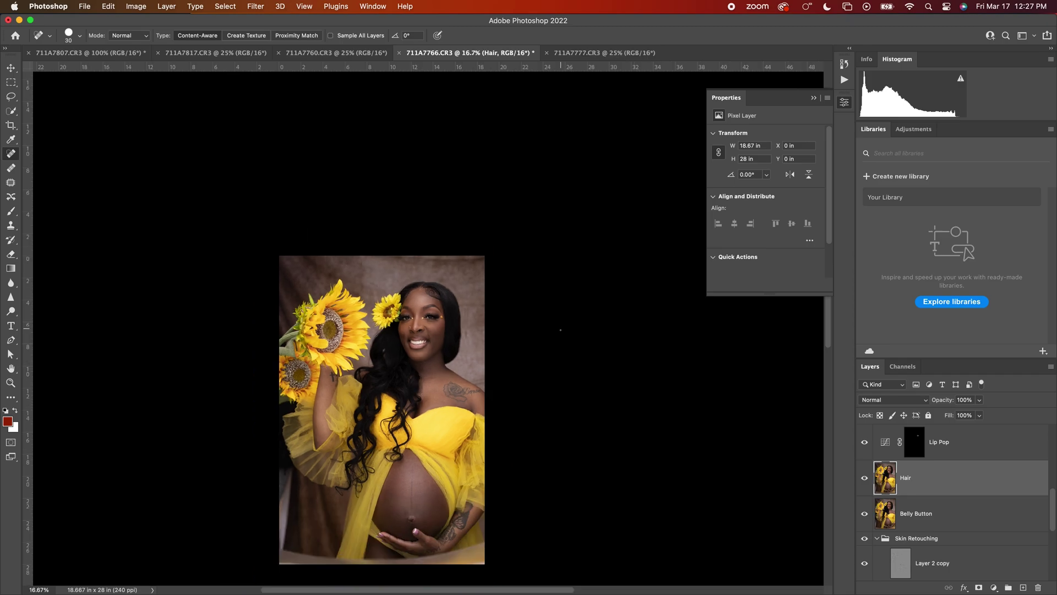
{"action": "key", "text": "super+plus"}
{"action": "scroll", "coordinate": [579, 286], "scroll_direction": "down", "scroll_amount": 3}
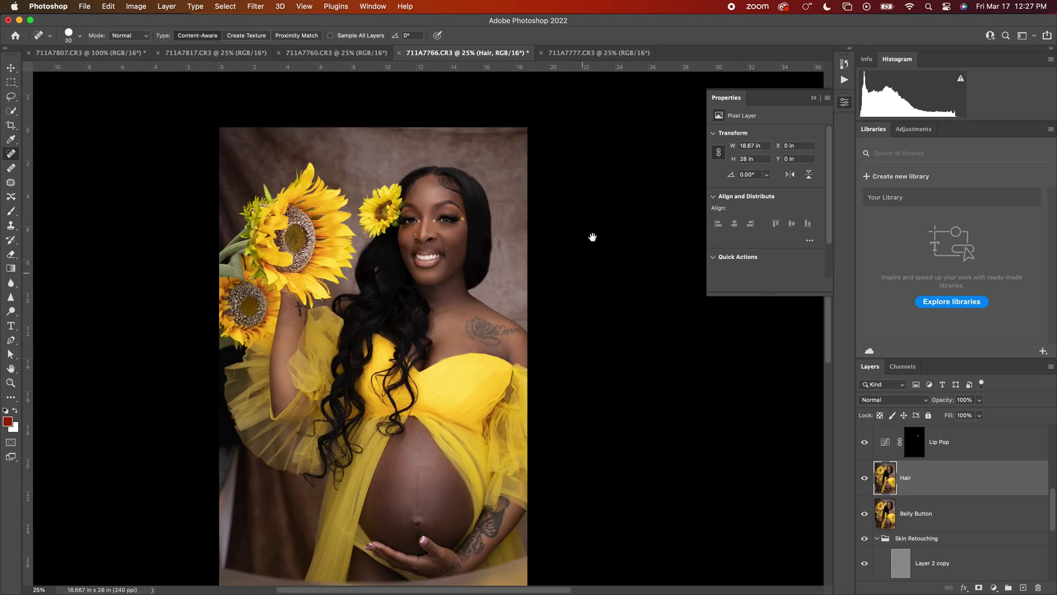
Step: Group all the layers from Jewelry down to and including Hair
{"action": "left_click_drag", "start_coordinate": [1051, 506], "coordinate": [1049, 443]}
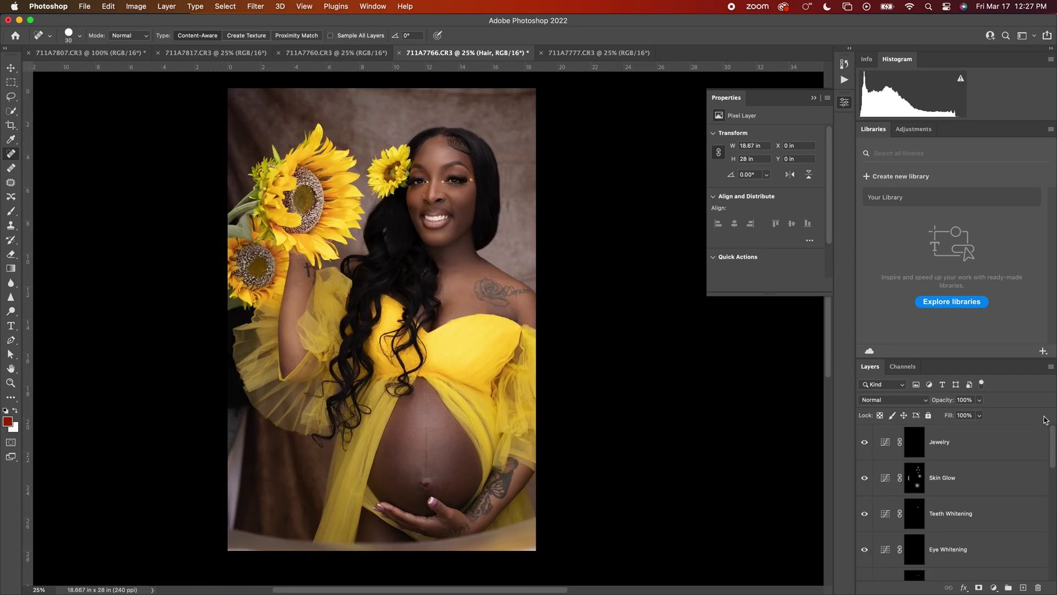
{"action": "left_click", "coordinate": [1008, 454]}
{"action": "left_click_drag", "start_coordinate": [1053, 462], "coordinate": [1048, 506]}
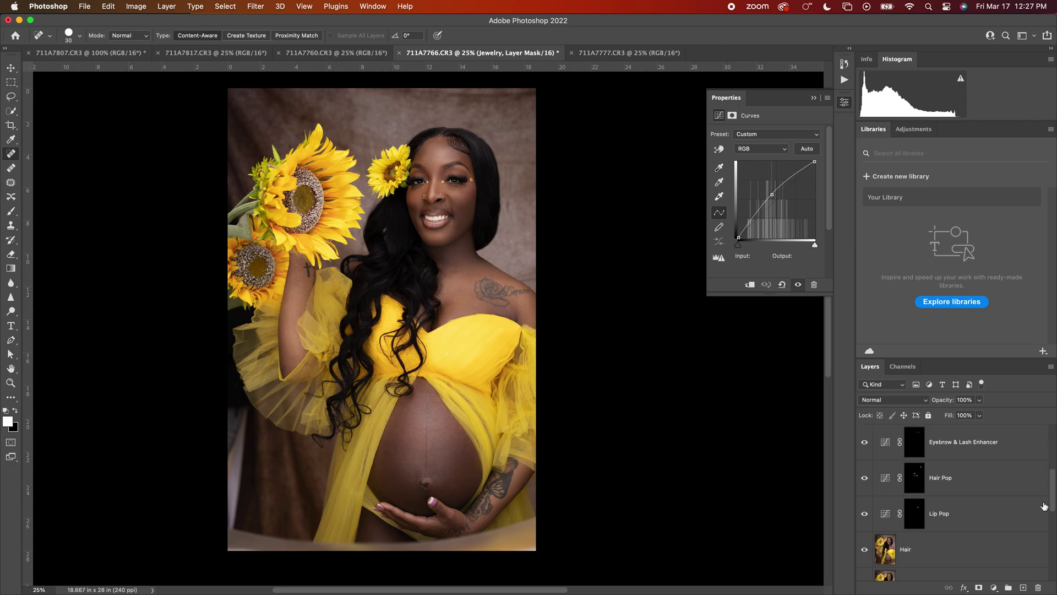
{"action": "left_click", "coordinate": [1017, 516], "text": "shift"}
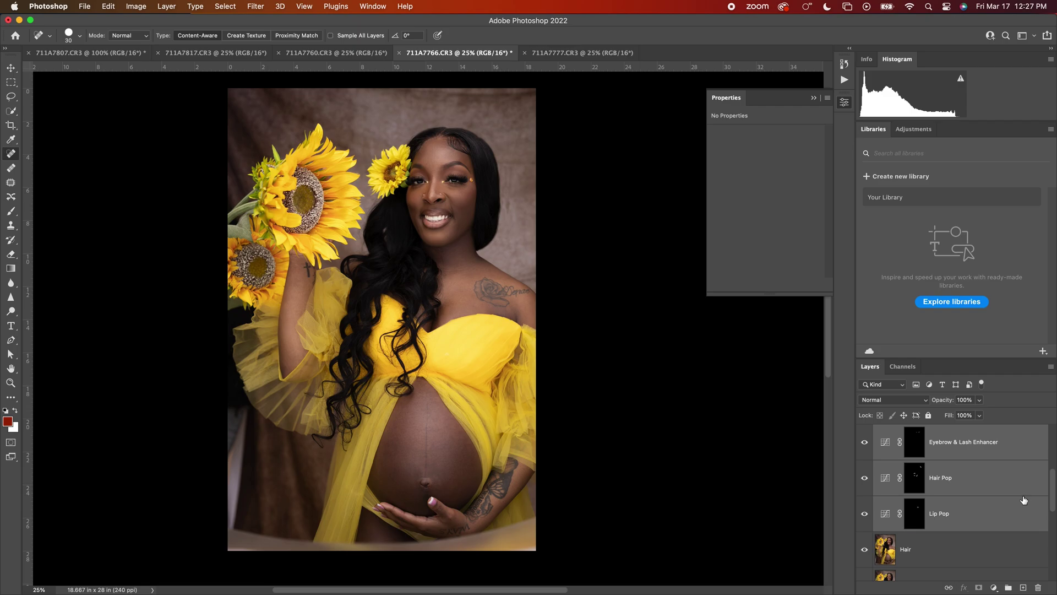
{"action": "key", "text": "super+g"}
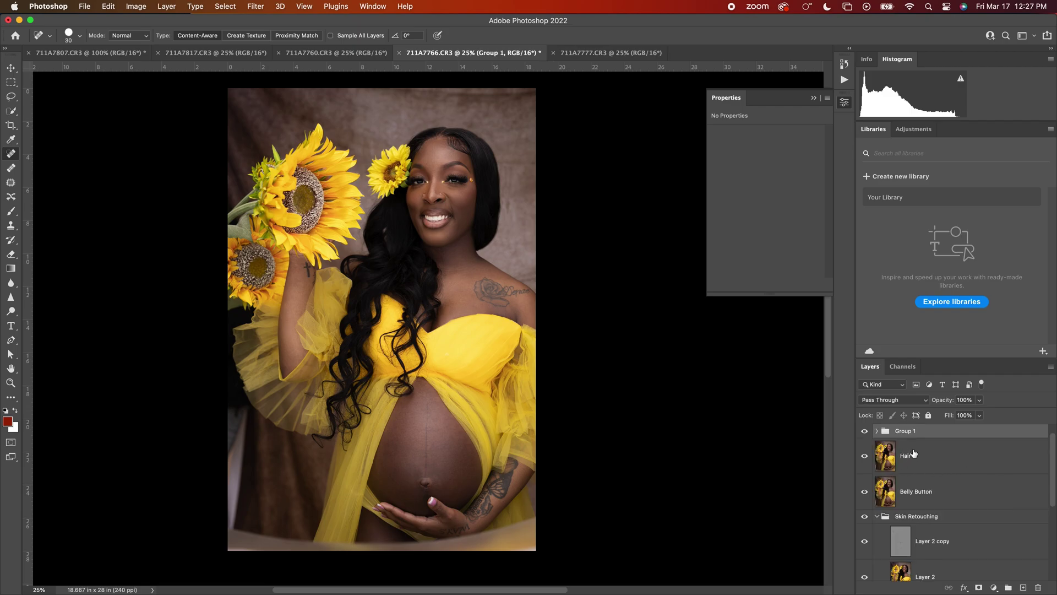
{"action": "key", "text": "super+z"}
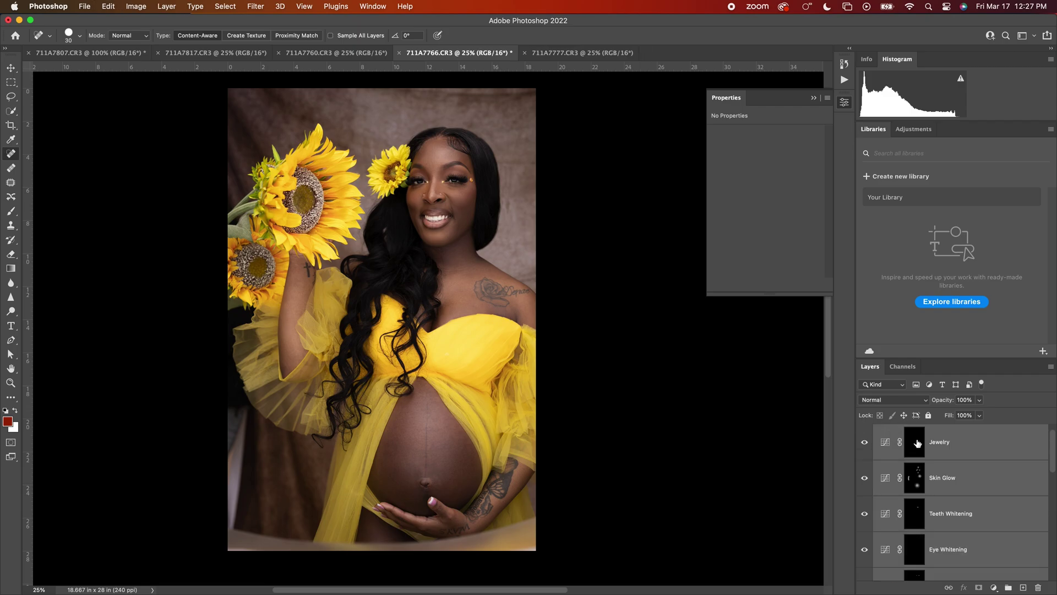
{"action": "left_click_drag", "start_coordinate": [1053, 454], "coordinate": [1053, 511]}
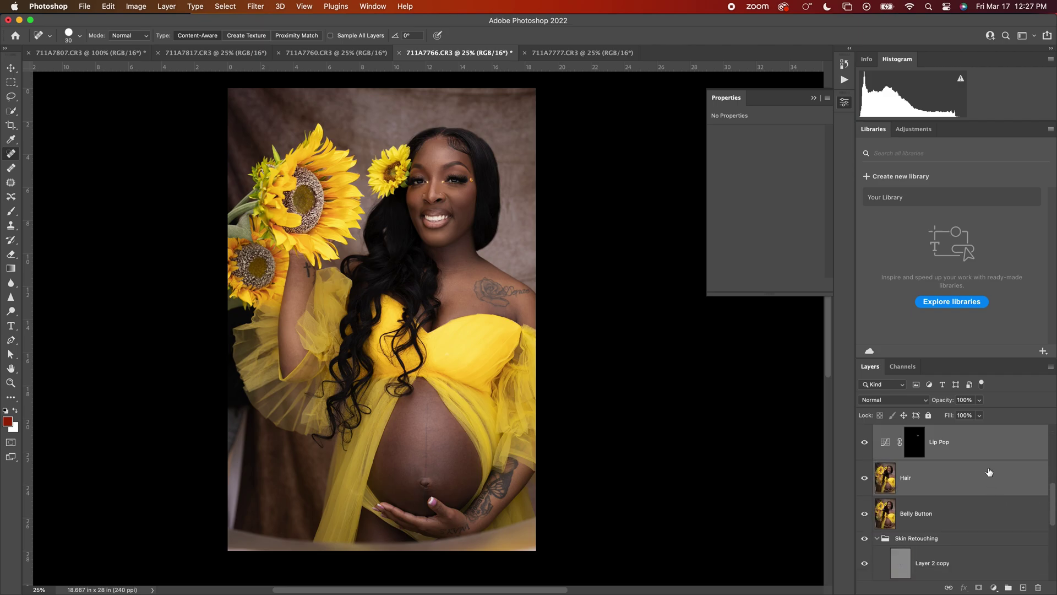
{"action": "key", "text": "super+g"}
Step: Name the new group ENHANCEMENTS and collapse the Skin Retouching and Micro Dodge & Burn groups
{"action": "double_click", "coordinate": [906, 430]}
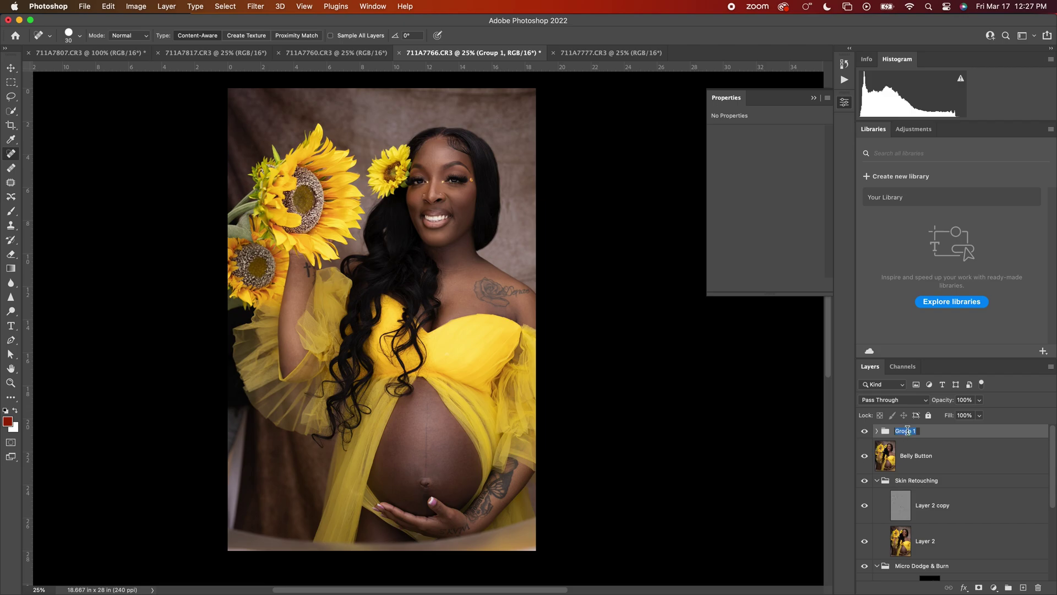
{"action": "type", "text": "ENHANCEMENTS"}
{"action": "key", "text": "Return"}
{"action": "left_click", "coordinate": [877, 480]}
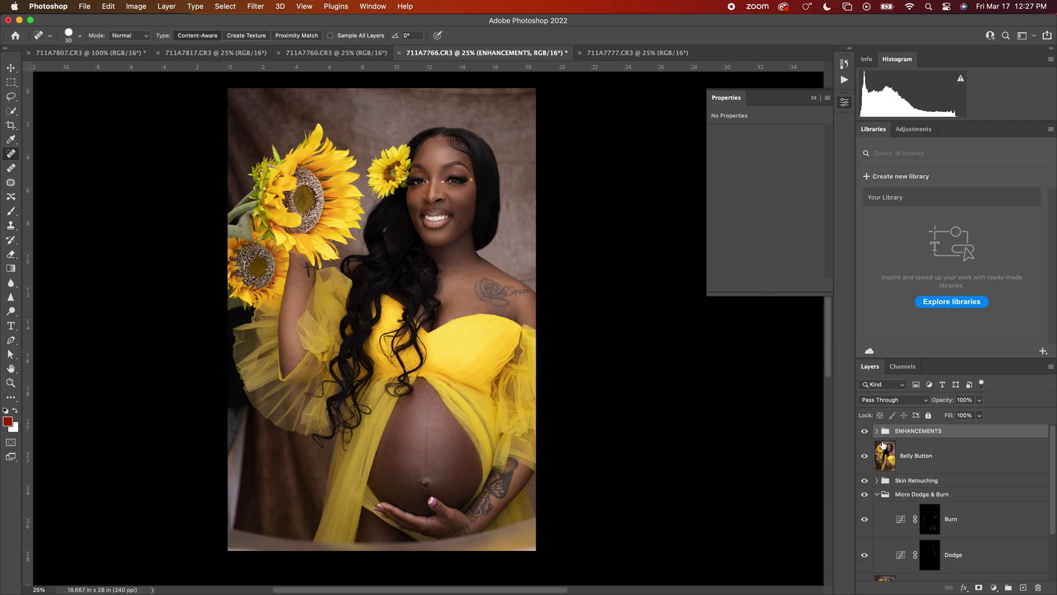
{"action": "left_click", "coordinate": [878, 494]}
Step: Compare before and after by hiding ENHANCEMENTS, Belly Button, Skin Retouching and Micro Dodge & Burn, and showing them again from the lowest up
{"action": "left_click", "coordinate": [864, 431]}
{"action": "left_click", "coordinate": [865, 455]}
{"action": "left_click", "coordinate": [865, 481]}
{"action": "left_click", "coordinate": [865, 494]}
{"action": "left_click", "coordinate": [864, 519]}
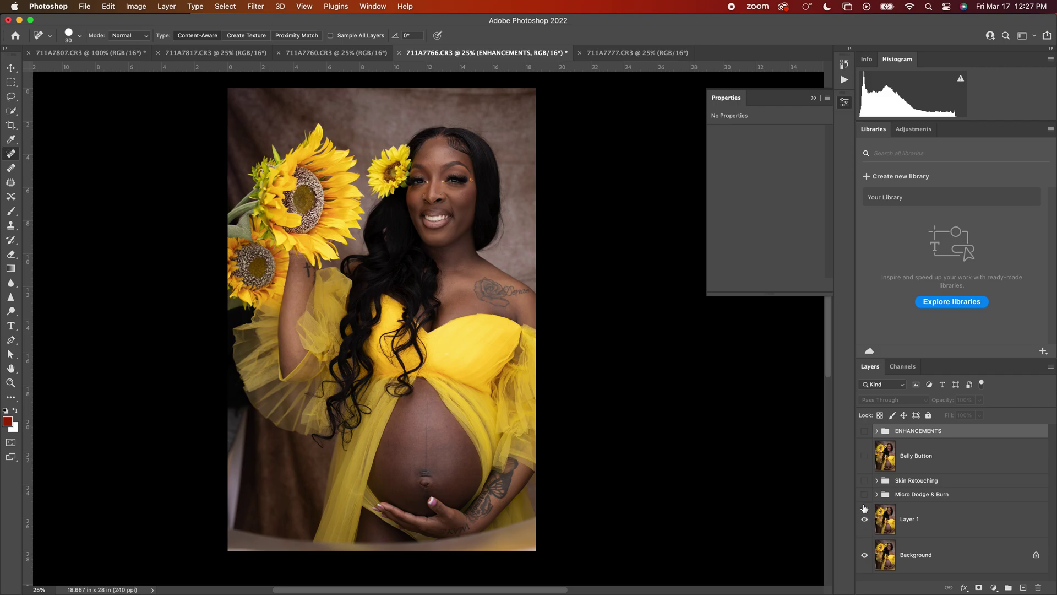
{"action": "left_click", "coordinate": [865, 494]}
{"action": "left_click", "coordinate": [864, 482]}
{"action": "left_click", "coordinate": [865, 456]}
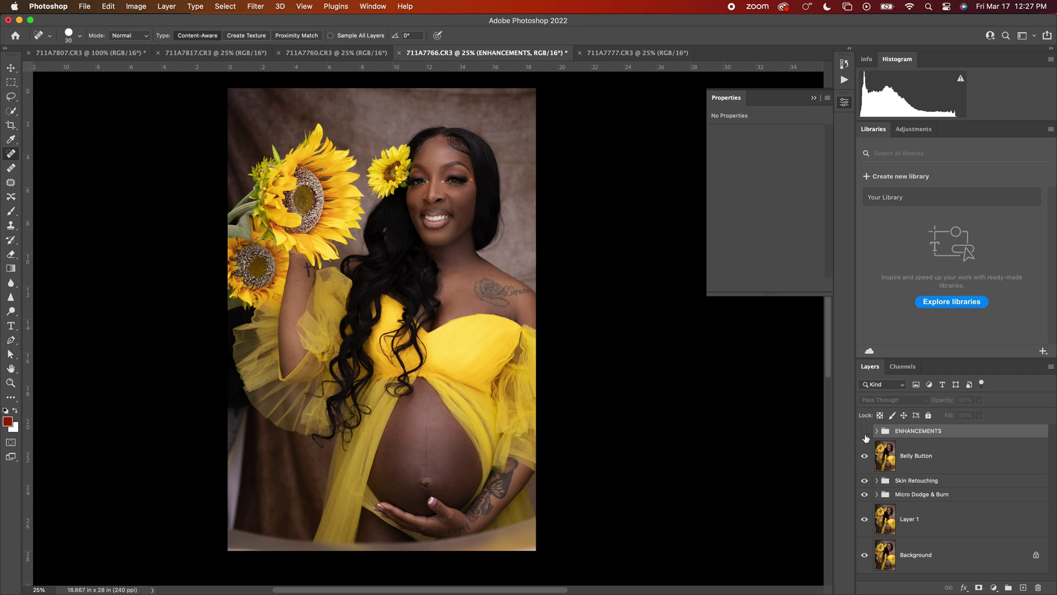
{"action": "left_click", "coordinate": [864, 432]}
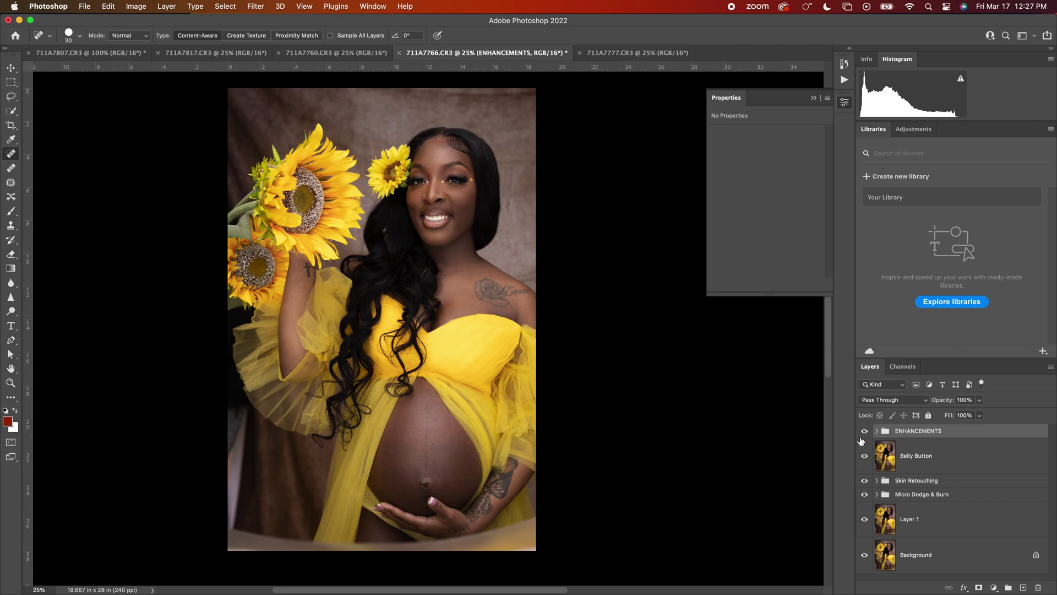
Step: Hide the retouching groups and layers one by one from ENHANCEMENTS downward to view the original portrait
{"action": "left_click", "coordinate": [864, 433]}
{"action": "left_click", "coordinate": [864, 456]}
{"action": "left_click", "coordinate": [864, 481]}
{"action": "left_click", "coordinate": [864, 495]}
{"action": "left_click", "coordinate": [864, 519]}
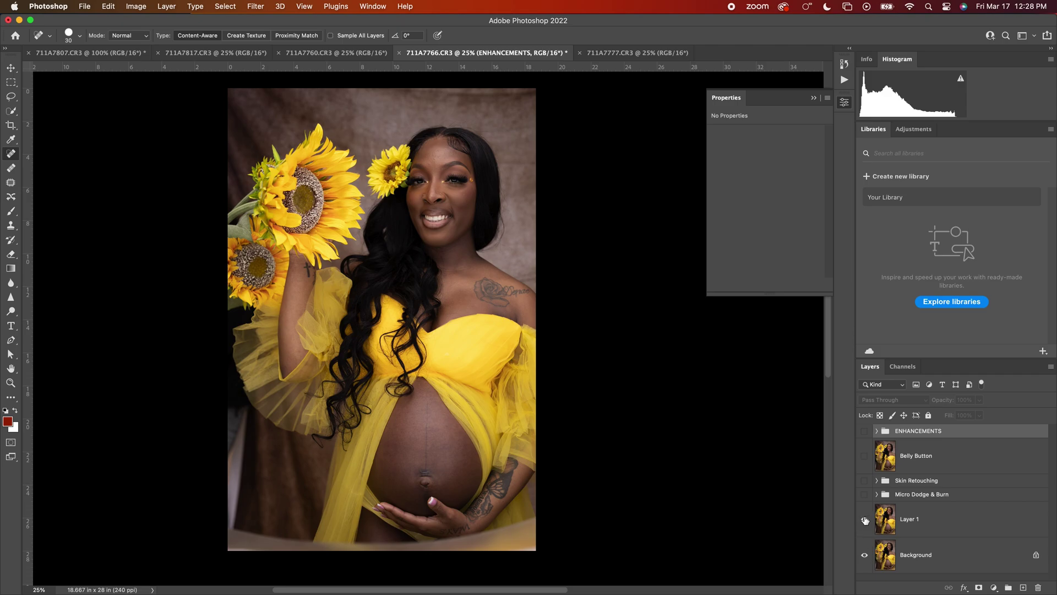
Step: Show Micro Dodge & Burn, Skin Retouching, Belly Button and ENHANCEMENTS again, one by one from the lowest up
{"action": "left_click", "coordinate": [865, 494]}
{"action": "left_click", "coordinate": [864, 481]}
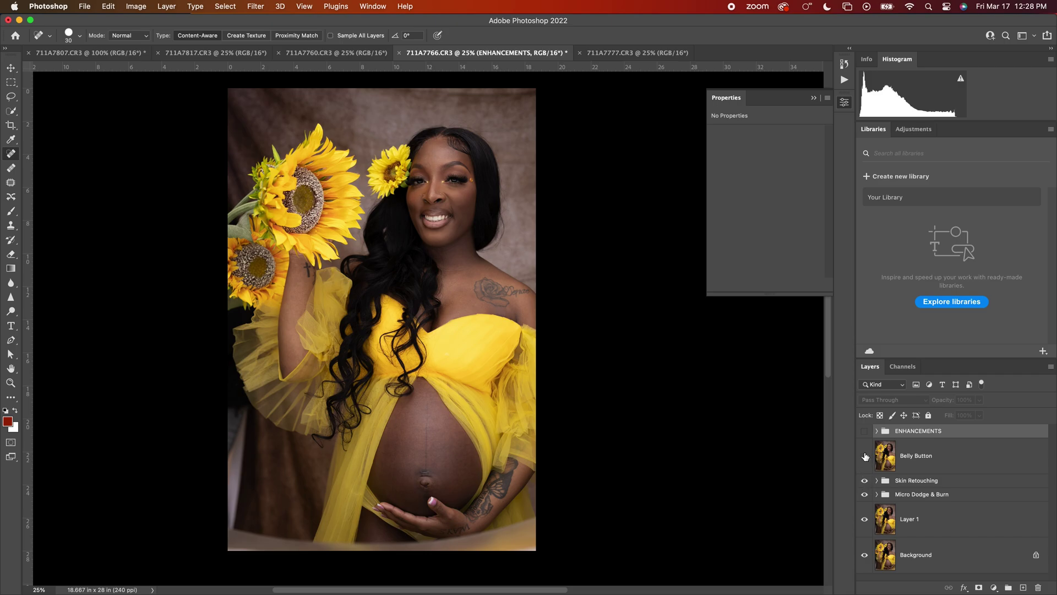
{"action": "left_click", "coordinate": [863, 459]}
{"action": "left_click", "coordinate": [864, 431]}
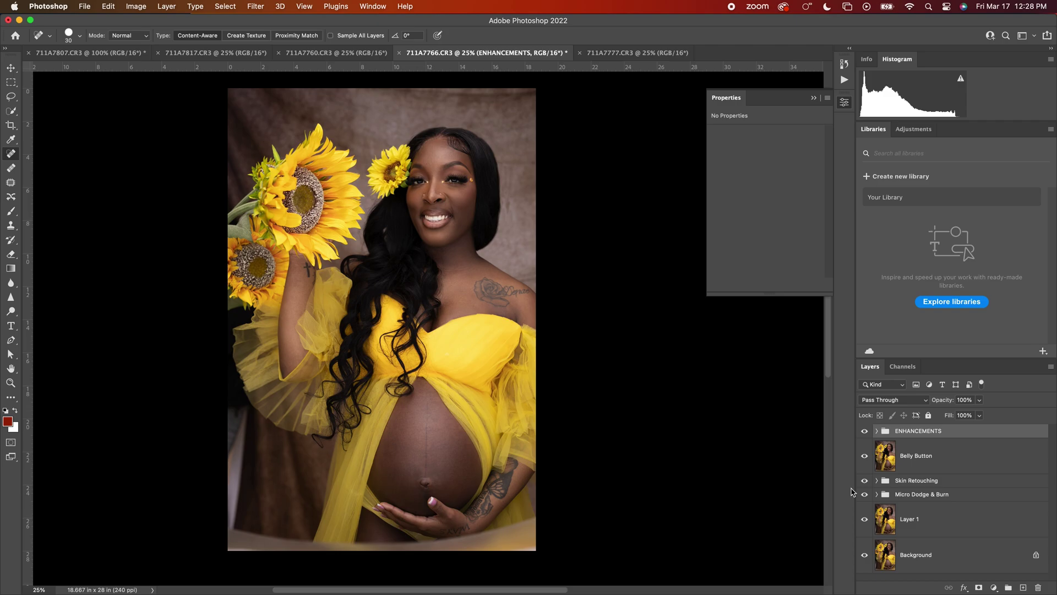
Step: Compare the portrait with and without the ENHANCEMENTS group by toggling its visibility repeatedly, leaving it shown
{"action": "left_click", "coordinate": [865, 432]}
{"action": "left_click", "coordinate": [866, 432]}
{"action": "left_click", "coordinate": [867, 433]}
{"action": "left_click", "coordinate": [867, 433]}
{"action": "left_click", "coordinate": [867, 434]}
{"action": "left_click", "coordinate": [867, 433]}
{"action": "left_click", "coordinate": [867, 434]}
Step: Stamp all visible layers into a new top layer and use Content-Aware Fill on the light strip at the backdrop's lower left edge
{"action": "key", "text": "super+alt+shift+e"}
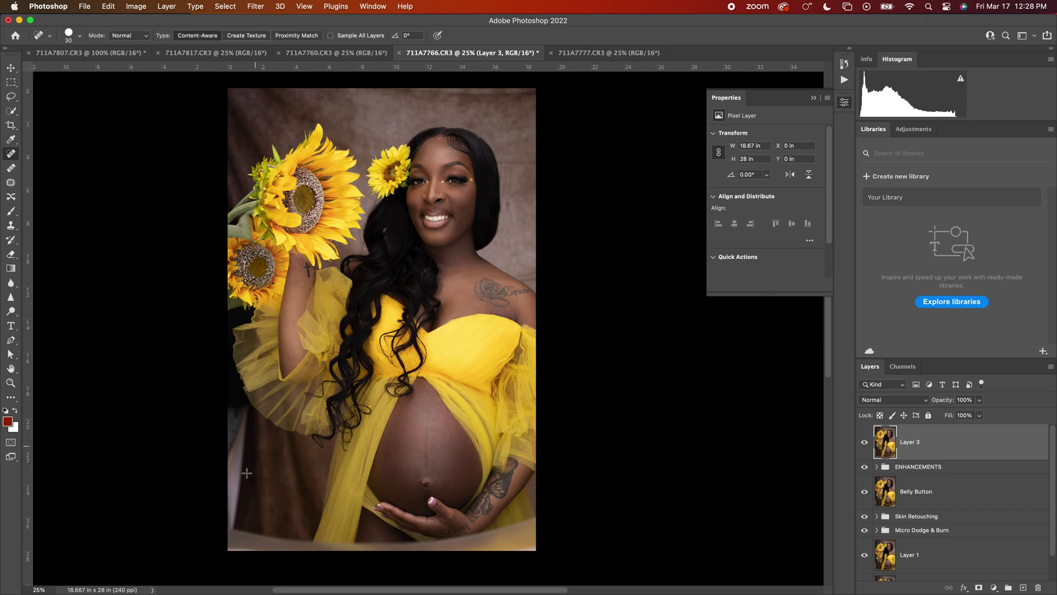
{"action": "left_click", "coordinate": [10, 97]}
{"action": "mouse_move", "coordinate": [222, 396]}
{"action": "left_mouse_down"}
{"action": "mouse_move", "coordinate": [249, 411]}
{"action": "mouse_move", "coordinate": [258, 438]}
{"action": "mouse_move", "coordinate": [269, 508]}
{"action": "mouse_move", "coordinate": [249, 527]}
{"action": "mouse_move", "coordinate": [212, 504]}
{"action": "mouse_move", "coordinate": [193, 396]}
{"action": "left_mouse_up"}
{"action": "right_click", "coordinate": [257, 466]}
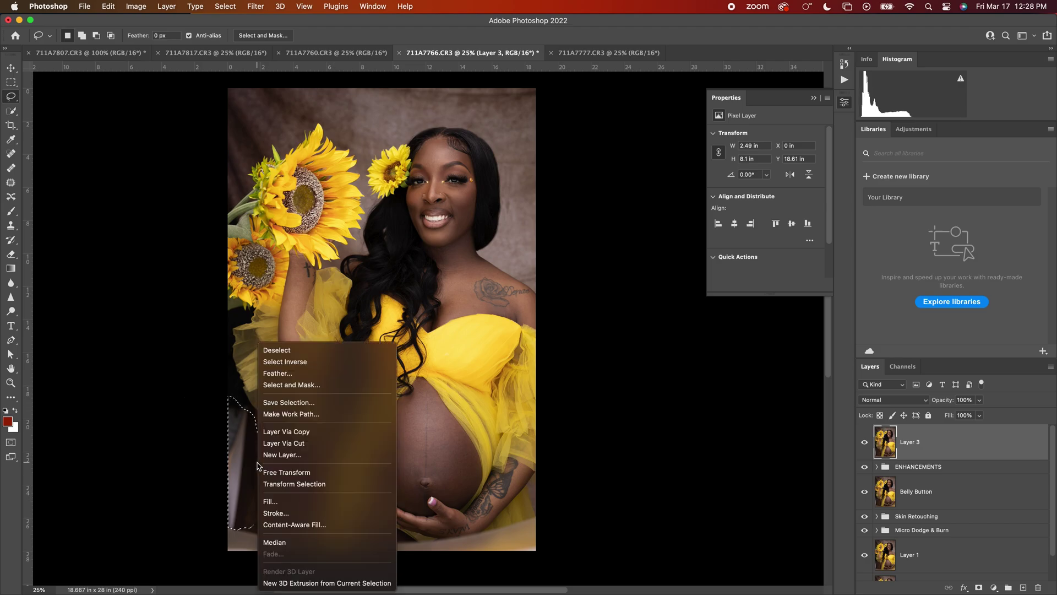
{"action": "left_click", "coordinate": [290, 530]}
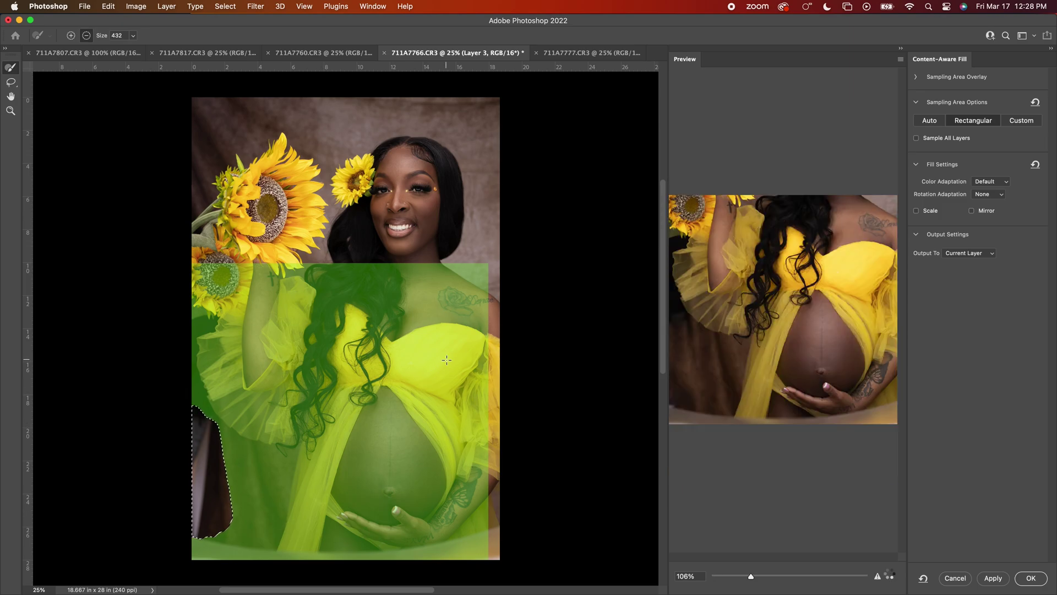
{"action": "left_click", "coordinate": [1032, 578]}
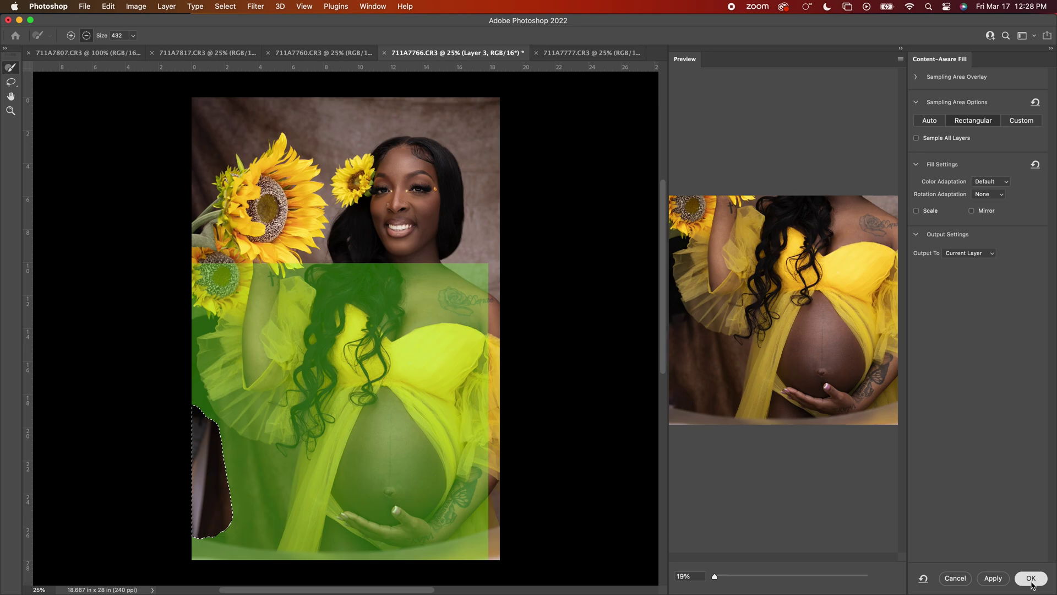
{"action": "key", "text": "super+d"}
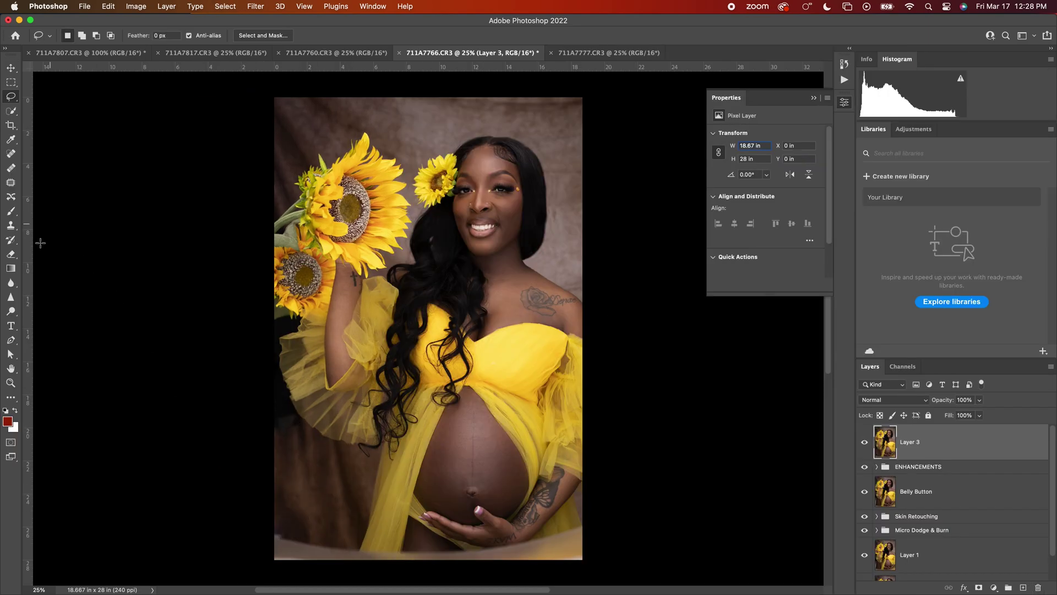
Step: Clean up the leftover spot at the photo's lower left edge with an enlarged Clone Stamp, sampling the adjacent dark backdrop
{"action": "left_click", "coordinate": [10, 225]}
{"action": "key", "text": "bracketright"}
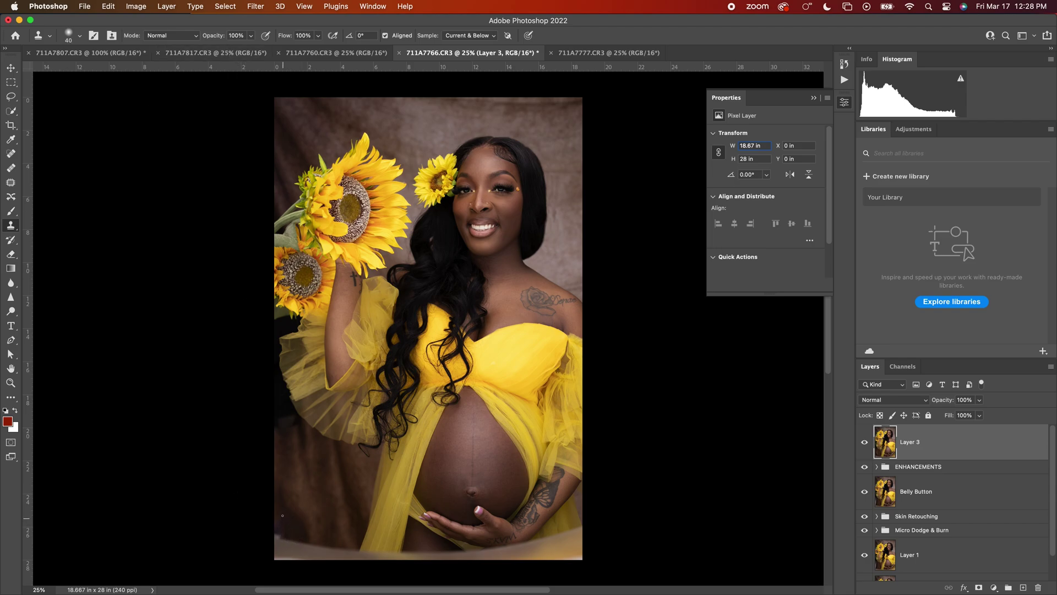
{"action": "key", "text": "bracketright"}
{"action": "key", "text": "bracketright"}
{"action": "key", "text": "bracketright"}
{"action": "left_click", "coordinate": [286, 529], "text": "alt"}
{"action": "left_click_drag", "start_coordinate": [277, 533], "coordinate": [277, 534]}
Step: Crop to 1080 × 1350 px with Content-Aware on, extending the frame past both sides to include the hand under the belly
{"action": "left_click", "coordinate": [11, 126]}
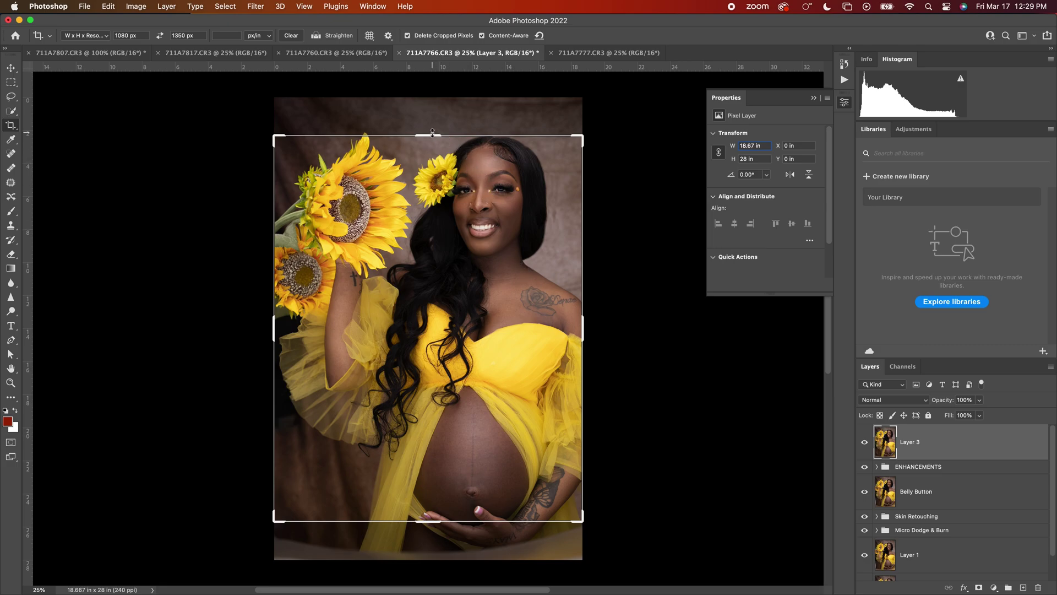
{"action": "left_click_drag", "start_coordinate": [435, 134], "coordinate": [436, 126]}
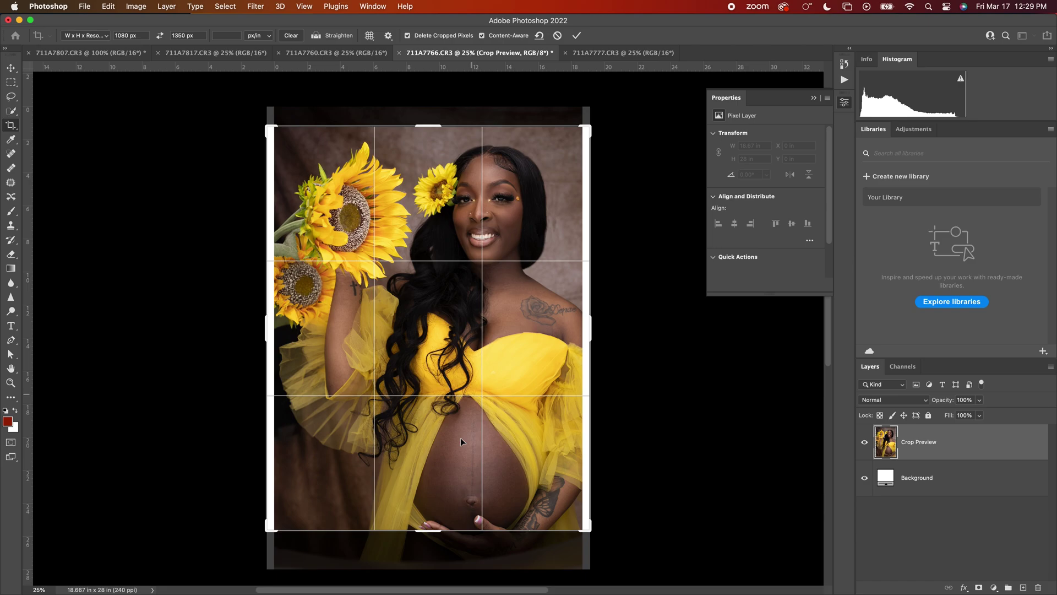
{"action": "left_click_drag", "start_coordinate": [434, 530], "coordinate": [432, 542]}
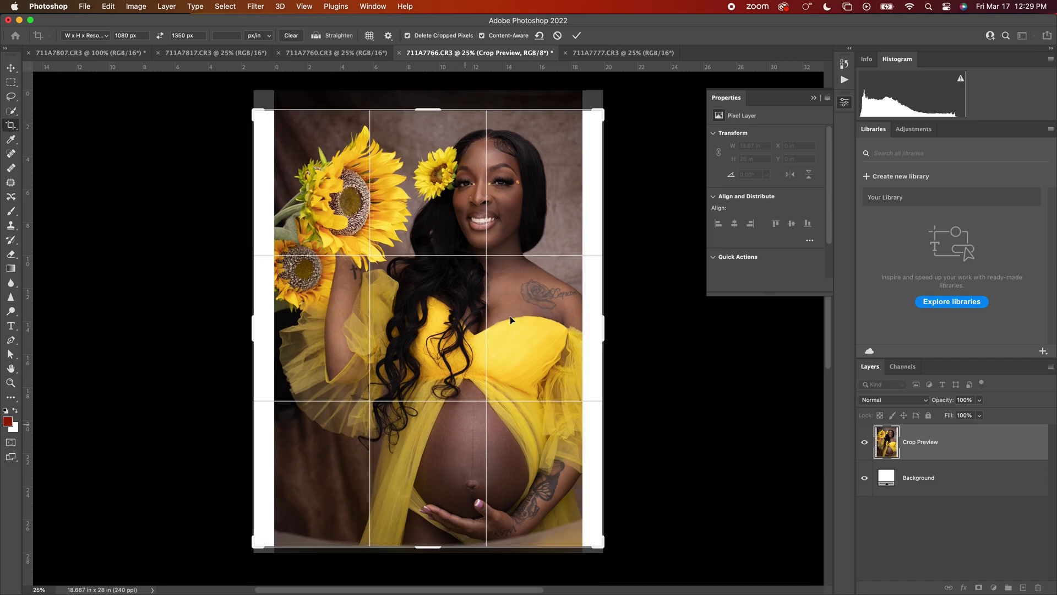
{"action": "left_click", "coordinate": [576, 36]}
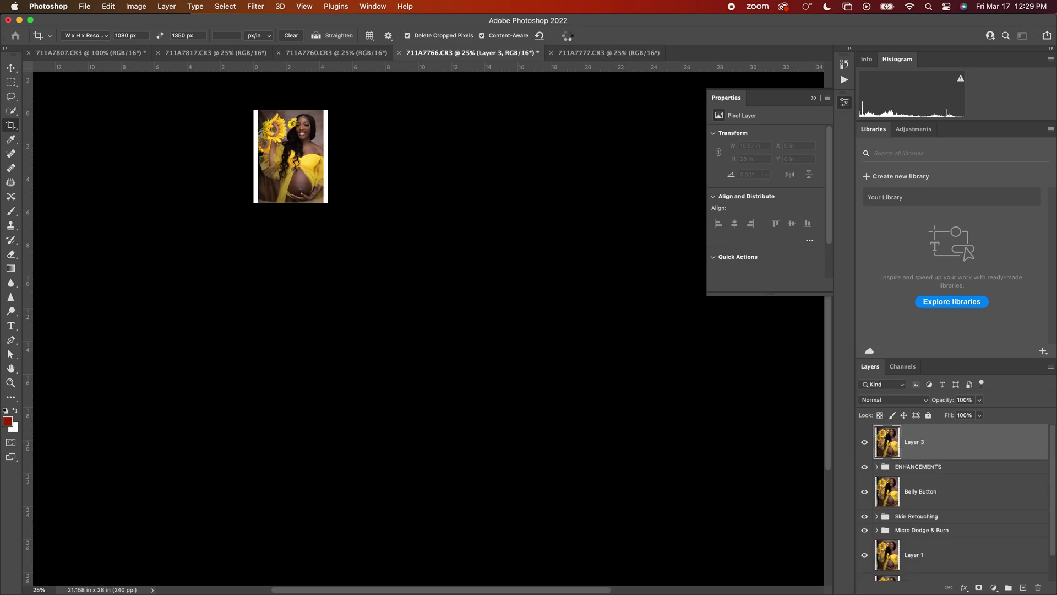
{"action": "key", "text": "super+equal"}
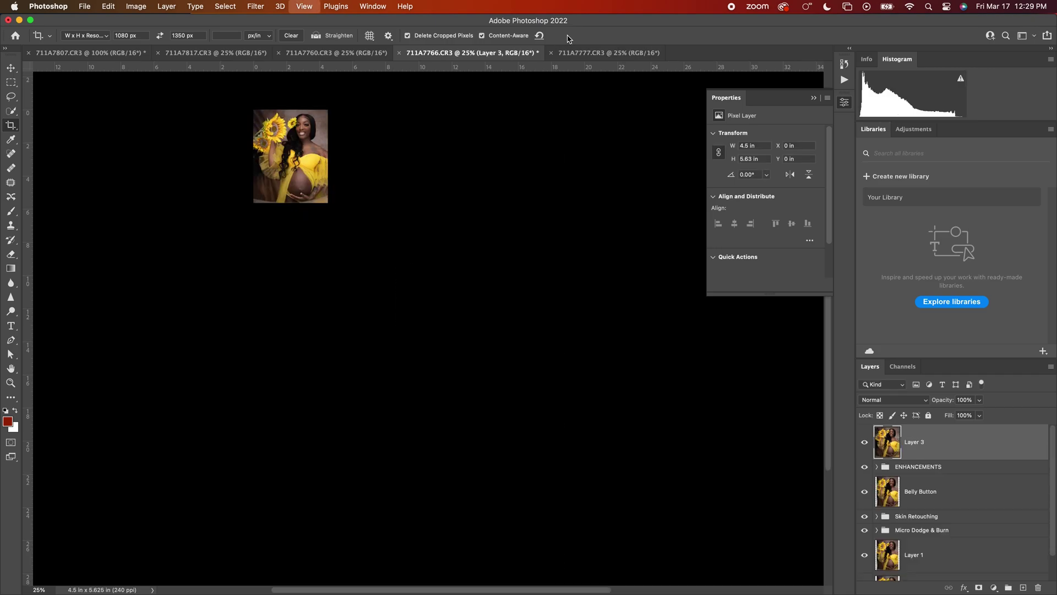
{"action": "key", "text": "super+equal"}
{"action": "key", "text": "super+equal"}
{"action": "key", "text": "super+equal"}
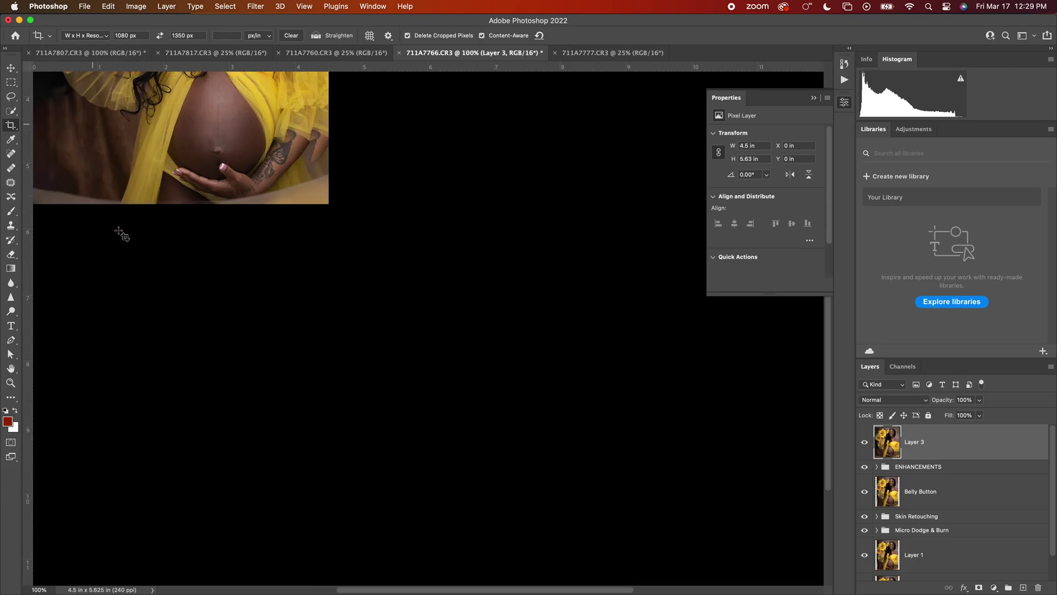
{"action": "scroll", "coordinate": [133, 270], "scroll_direction": "left", "scroll_amount": 3}
{"action": "scroll", "coordinate": [133, 270], "scroll_direction": "up", "scroll_amount": 1}
{"action": "scroll", "coordinate": [130, 266], "scroll_direction": "left", "scroll_amount": 7}
{"action": "scroll", "coordinate": [130, 265], "scroll_direction": "up", "scroll_amount": 6}
{"action": "scroll", "coordinate": [130, 266], "scroll_direction": "right", "scroll_amount": 3}
{"action": "scroll", "coordinate": [130, 266], "scroll_direction": "down", "scroll_amount": 1}
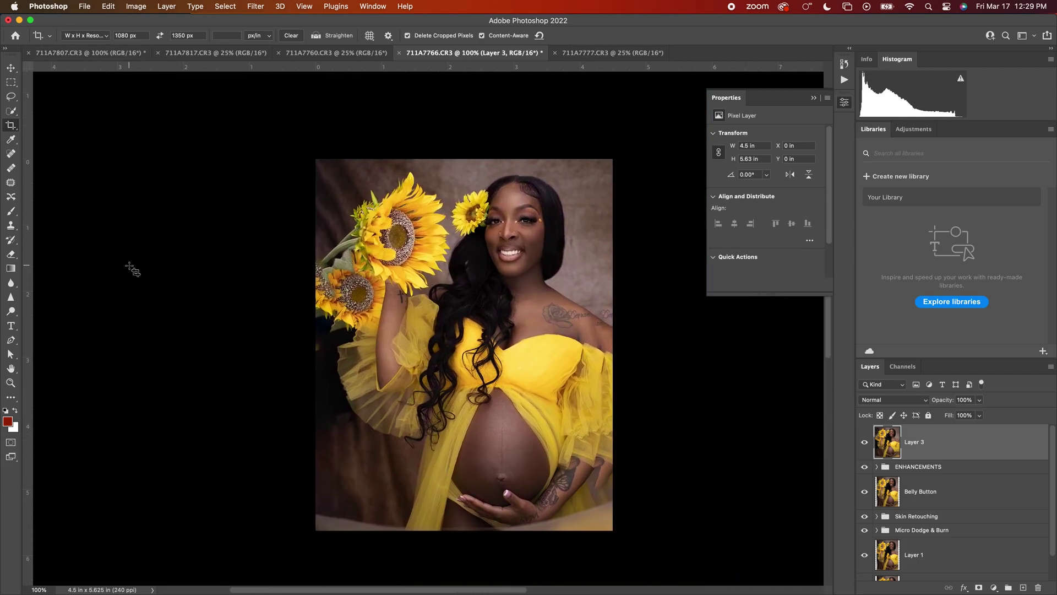
Step: Undo the content-aware crop
{"action": "key", "text": "super+z"}
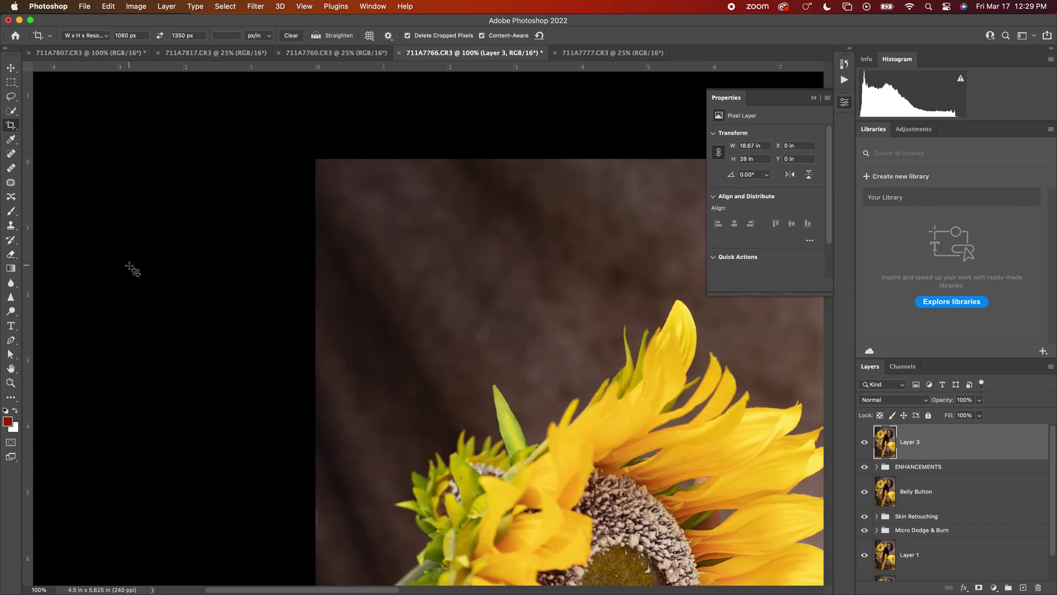
{"action": "key", "text": "super+minus"}
{"action": "key", "text": "super+minus"}
{"action": "key", "text": "super+minus"}
{"action": "key", "text": "super+minus"}
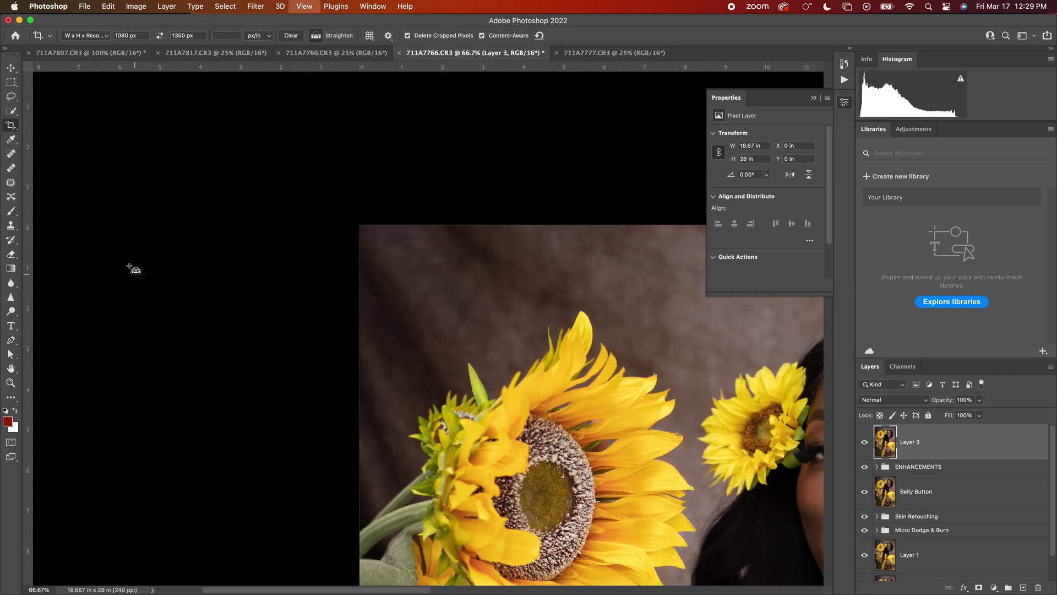
{"action": "key", "text": "super+minus"}
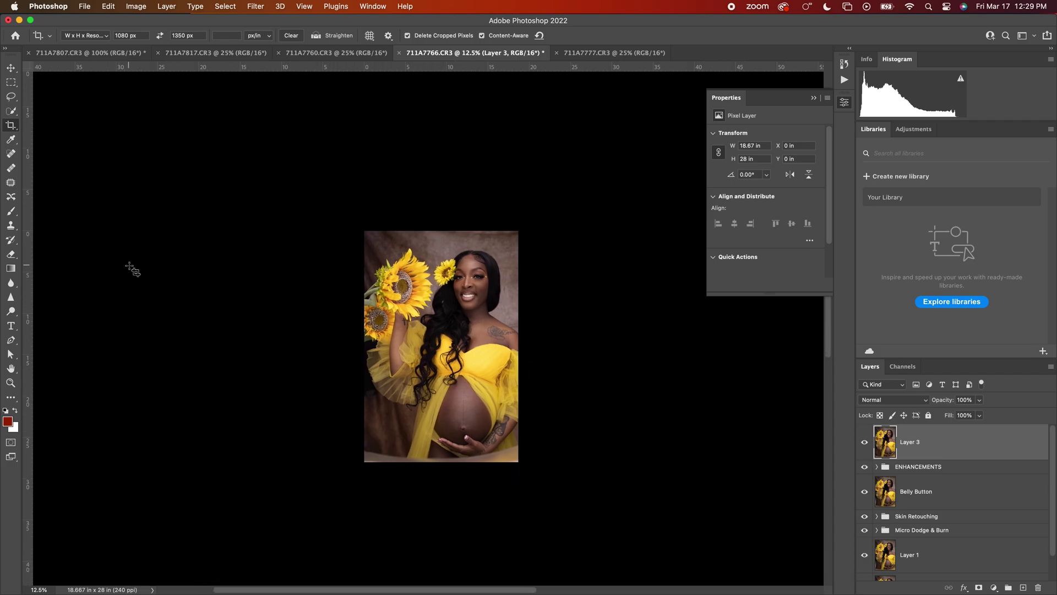
{"action": "key", "text": "super+plus"}
{"action": "key", "text": "super+plus"}
{"action": "key", "text": "super+minus"}
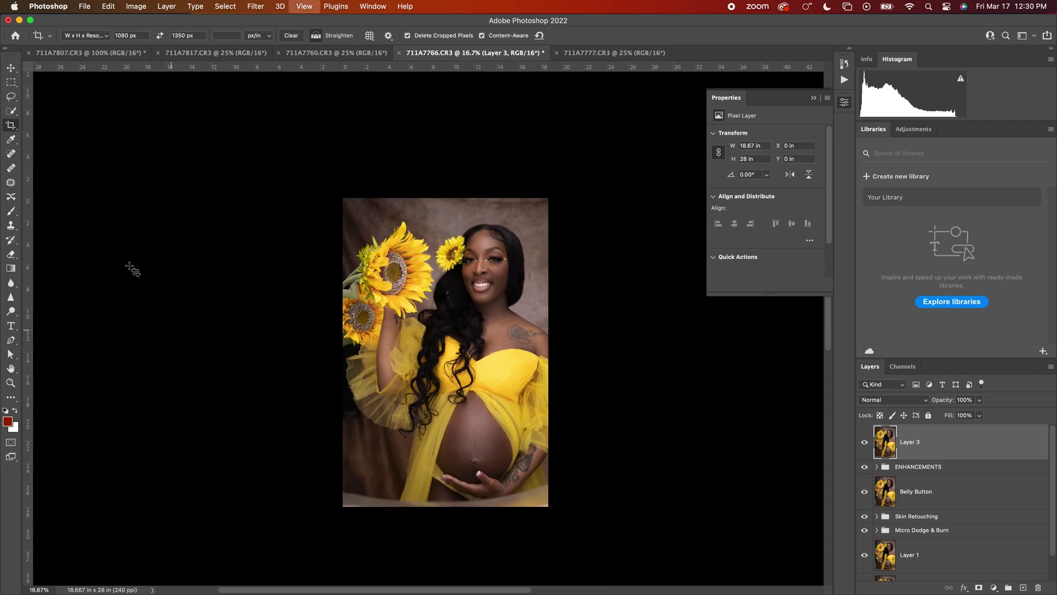
{"action": "key", "text": "super+plus"}
{"action": "key", "text": "super+minus"}
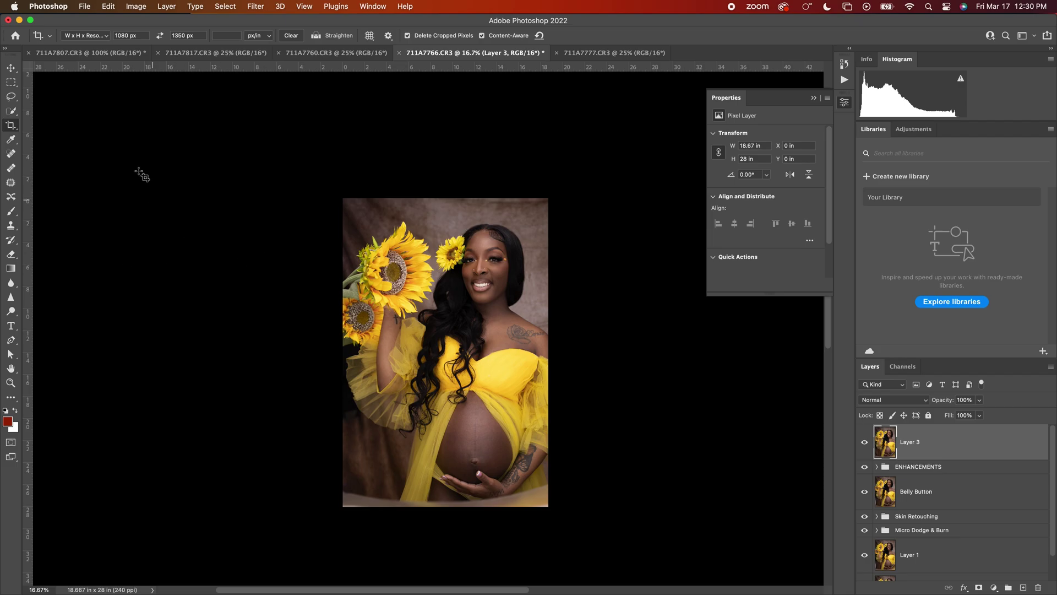
{"action": "left_click", "coordinate": [112, 5]}
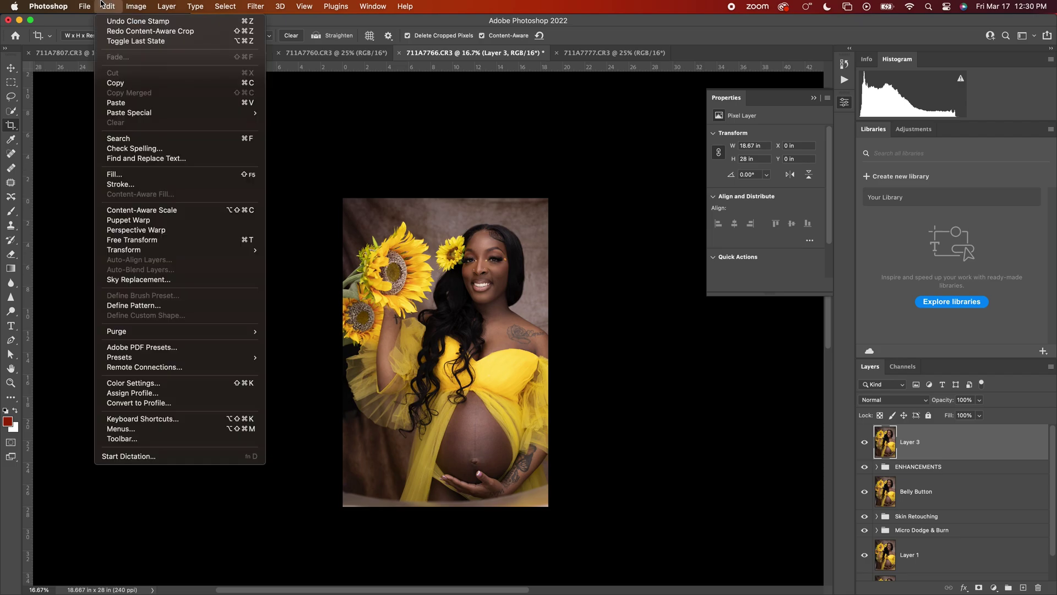
{"action": "mouse_move", "coordinate": [90, 4]}
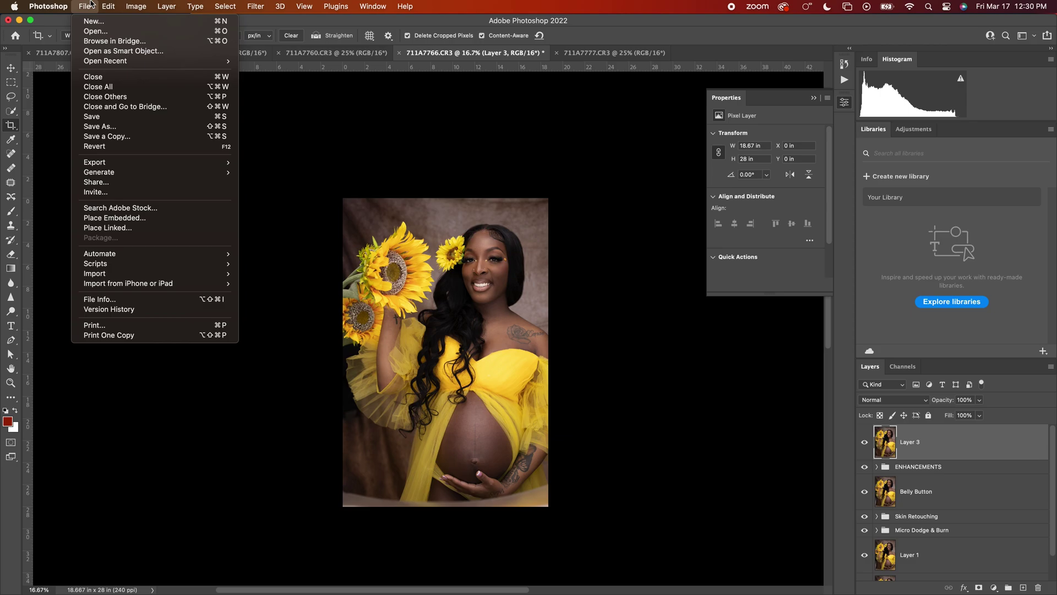
{"action": "mouse_move", "coordinate": [131, 3]}
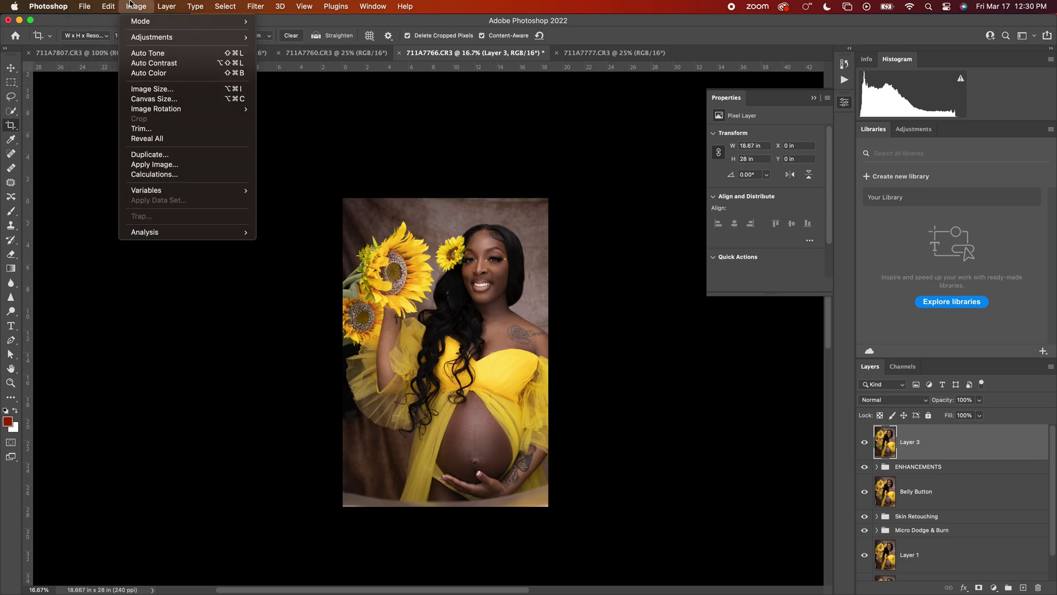
{"action": "left_click", "coordinate": [136, 90]}
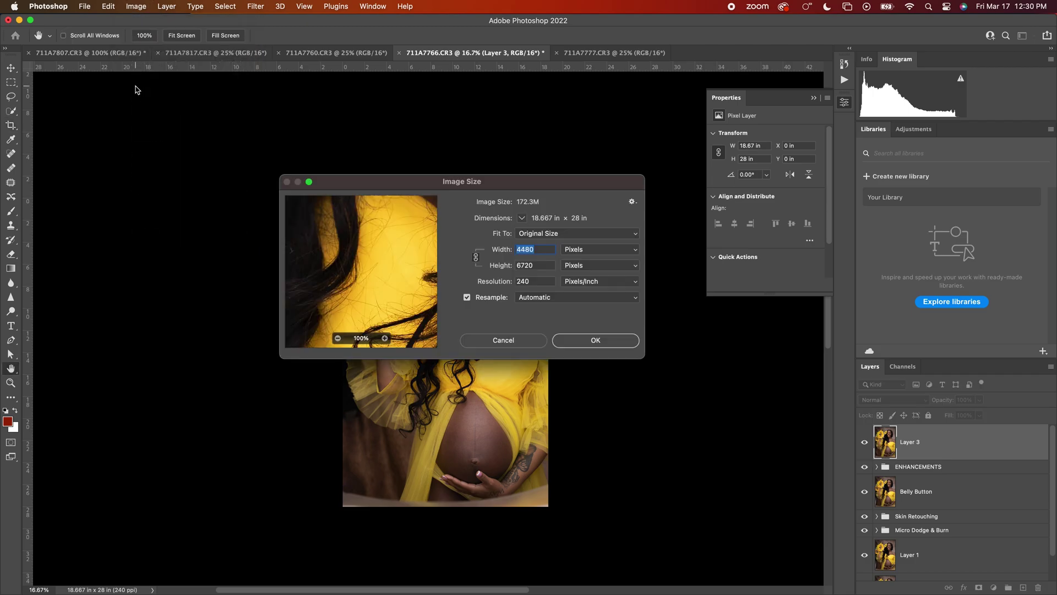
{"action": "left_click", "coordinate": [531, 233]}
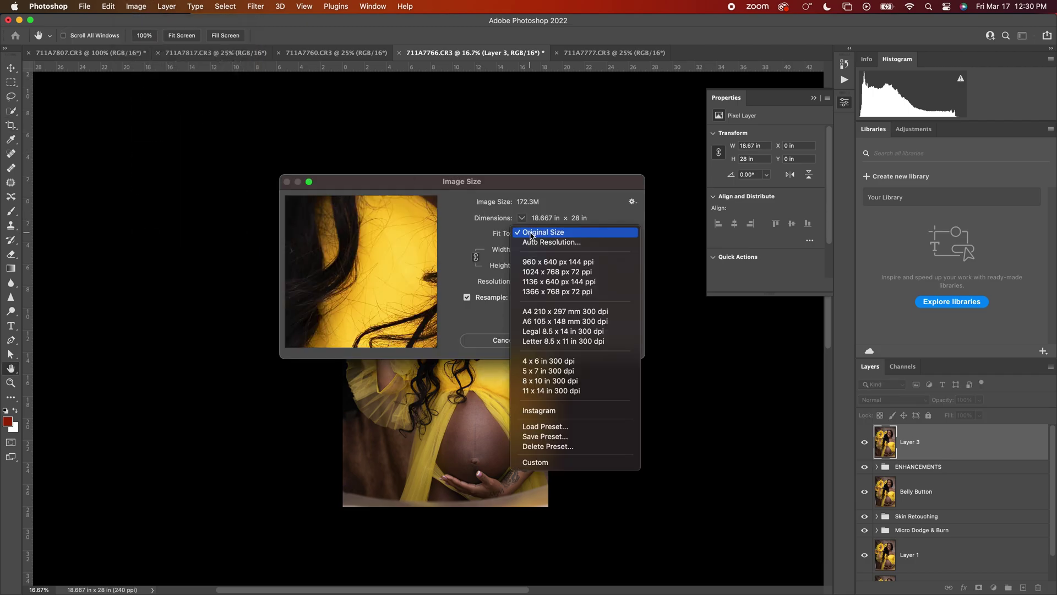
{"action": "left_click", "coordinate": [572, 200]}
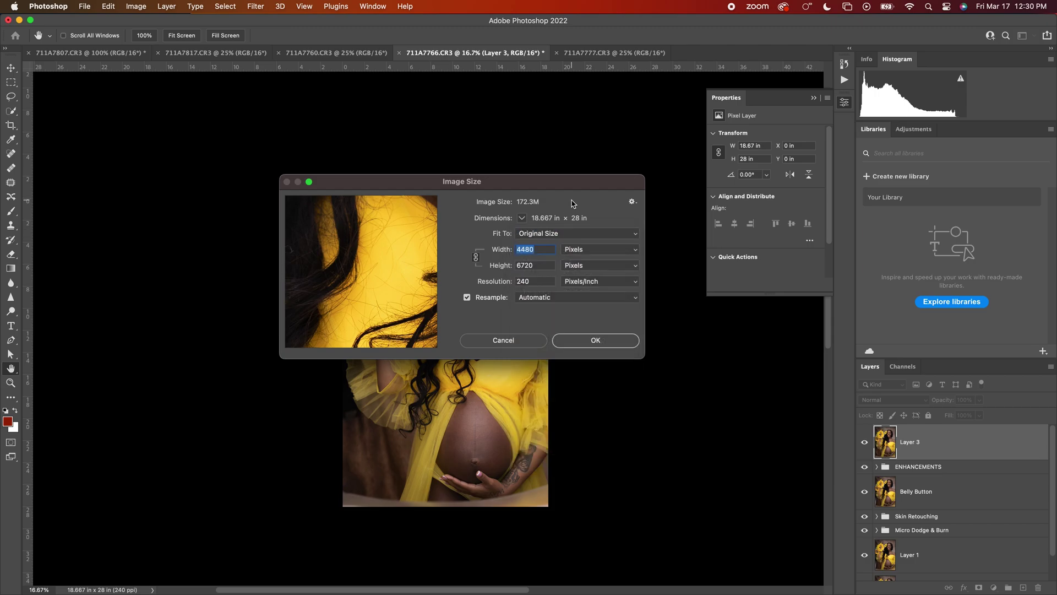
{"action": "left_click", "coordinate": [522, 218]}
{"action": "left_click", "coordinate": [525, 219]}
{"action": "left_click", "coordinate": [572, 250]}
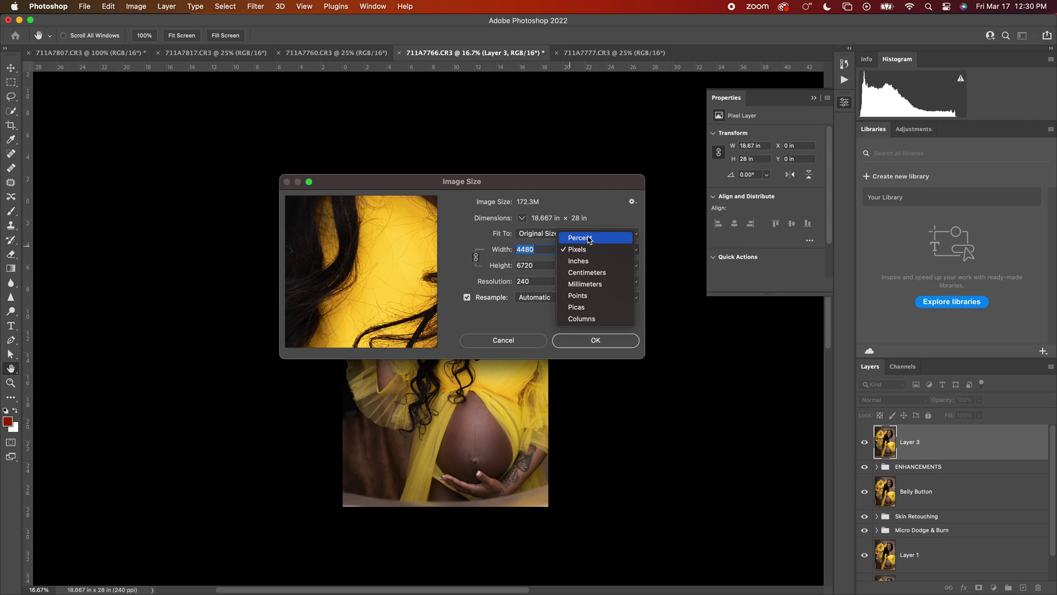
{"action": "left_click", "coordinate": [546, 251]}
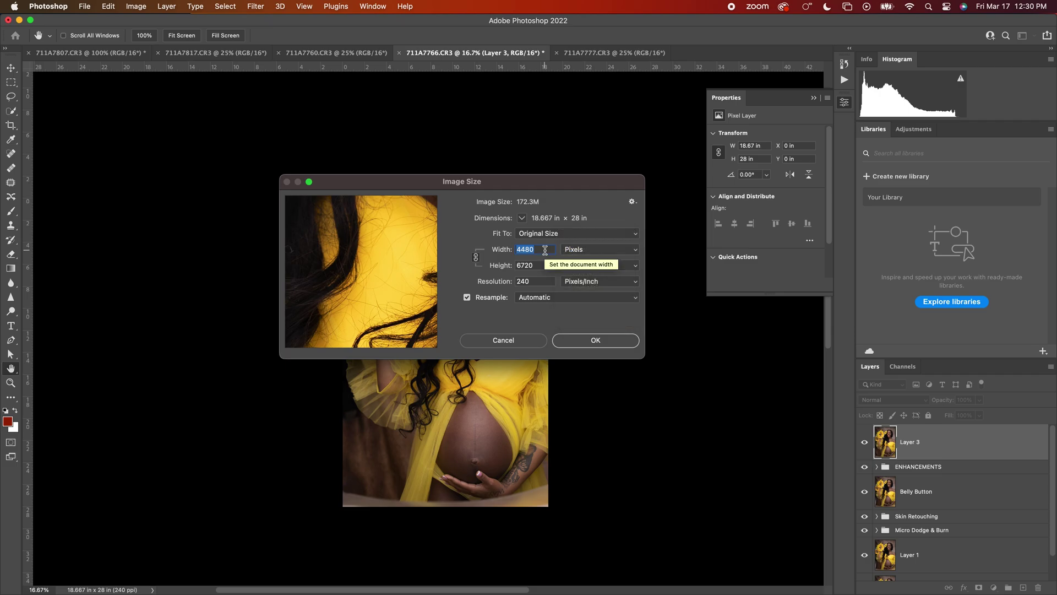
{"action": "type", "text": "1350"}
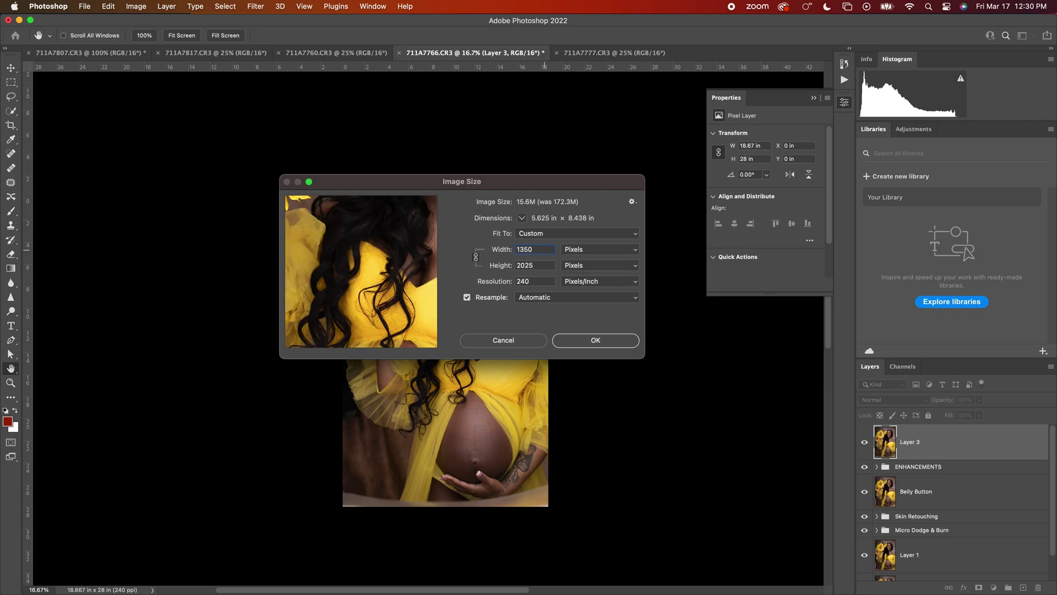
{"action": "left_click", "coordinate": [543, 265]}
{"action": "type", "text": "1080"}
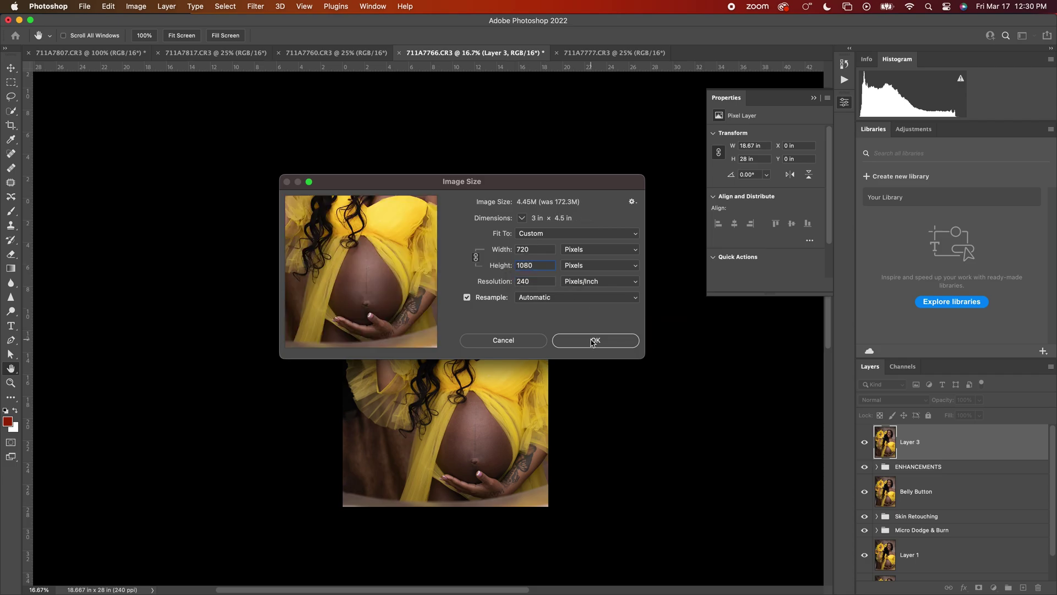
{"action": "left_click", "coordinate": [503, 340]}
Step: Crop the portrait to 1080 × 1350 px, keeping the default centred frame across the full image width
{"action": "key", "text": "c"}
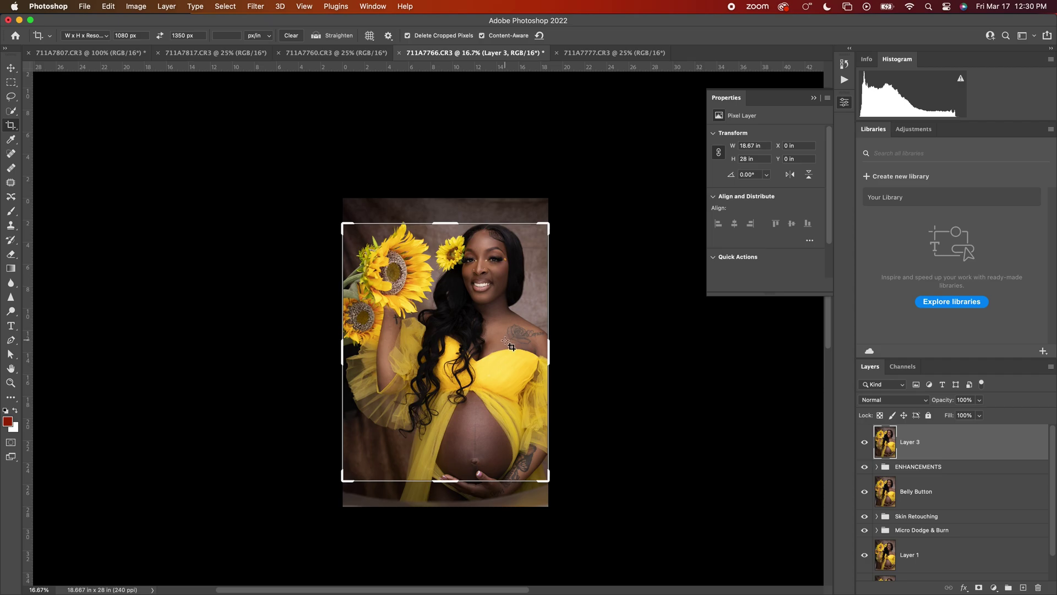
{"action": "left_click", "coordinate": [505, 340]}
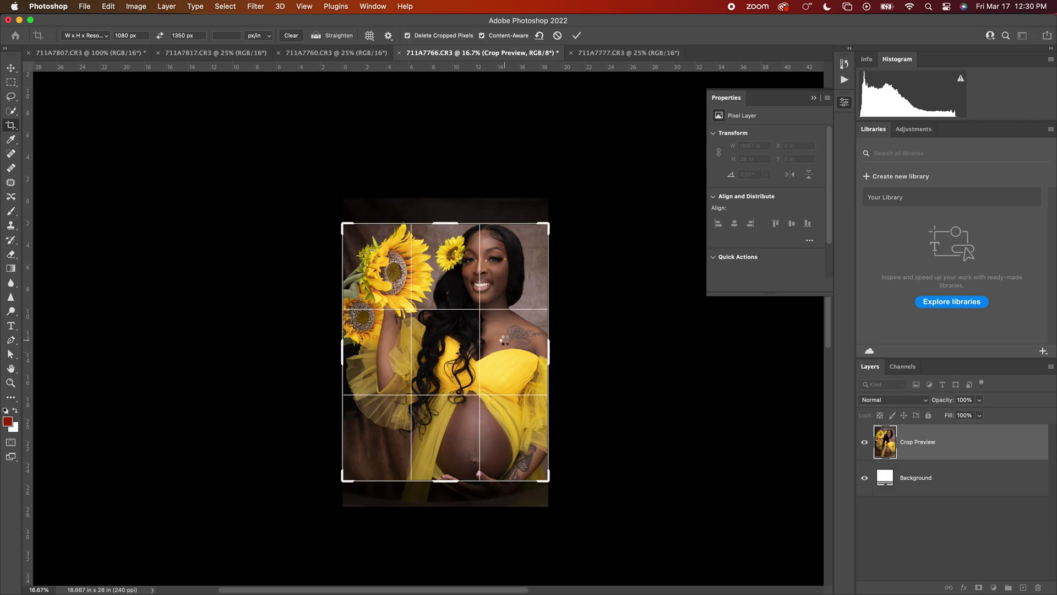
{"action": "key", "text": "Return"}
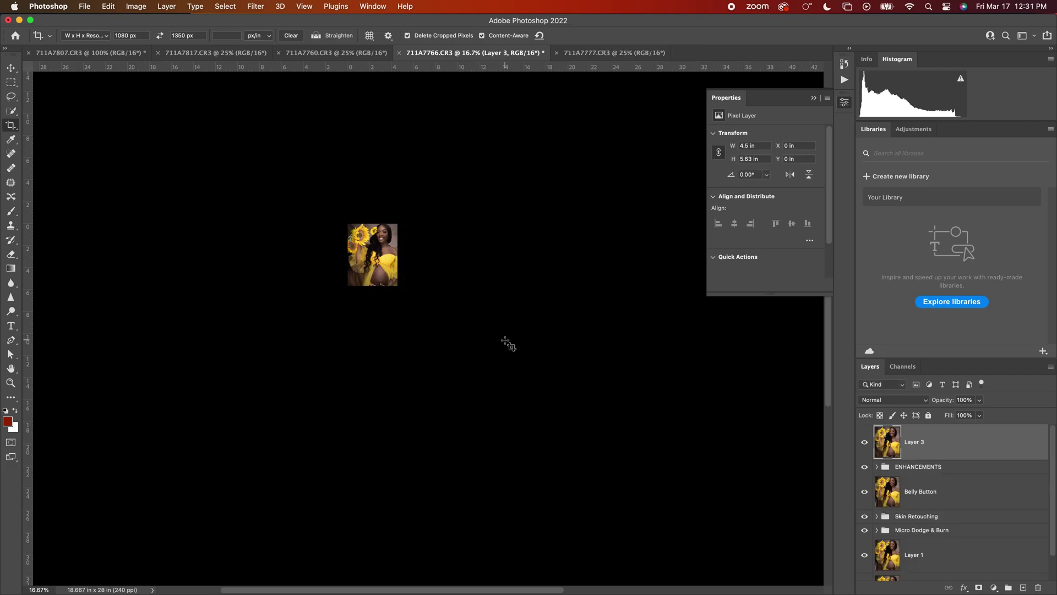
{"action": "key", "text": "super+equal"}
{"action": "key", "text": "super+equal"}
{"action": "key", "text": "super+equal"}
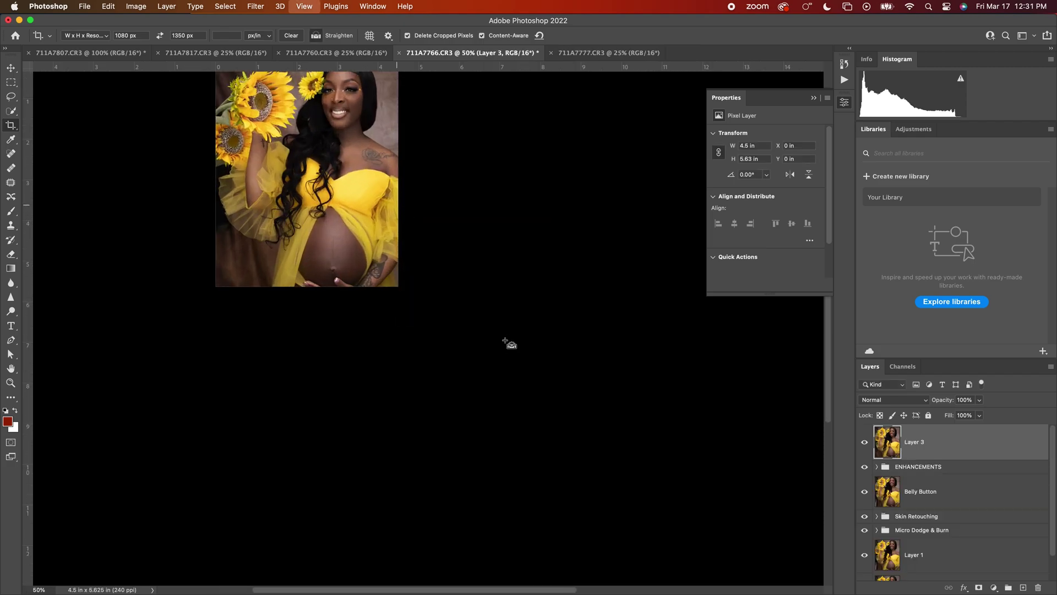
{"action": "key", "text": "super+equal"}
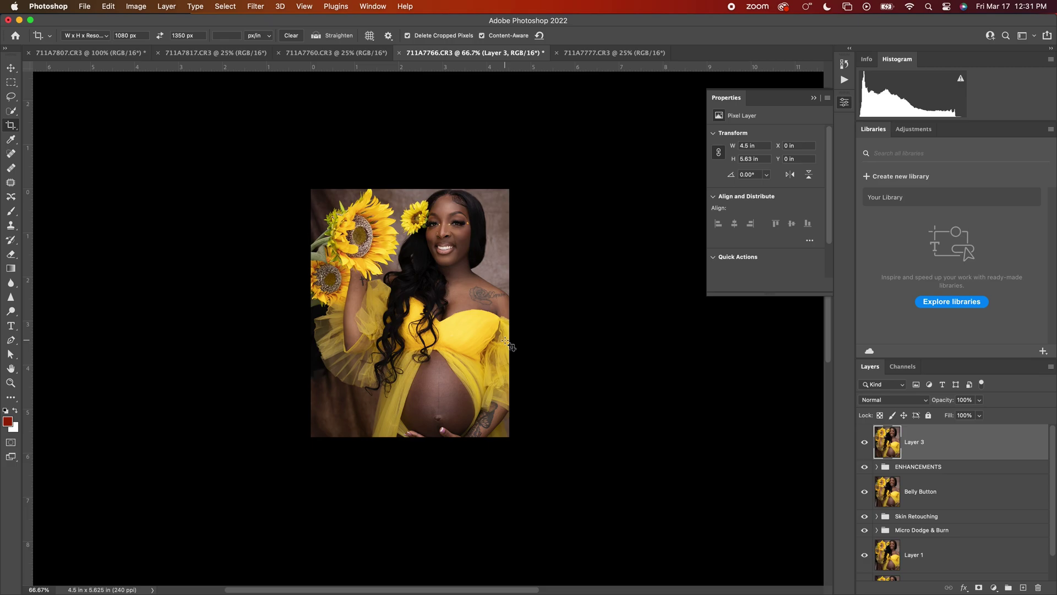
Step: Undo the 1080 × 1350 px crop so the full portrait can be saved
{"action": "key", "text": "super+z"}
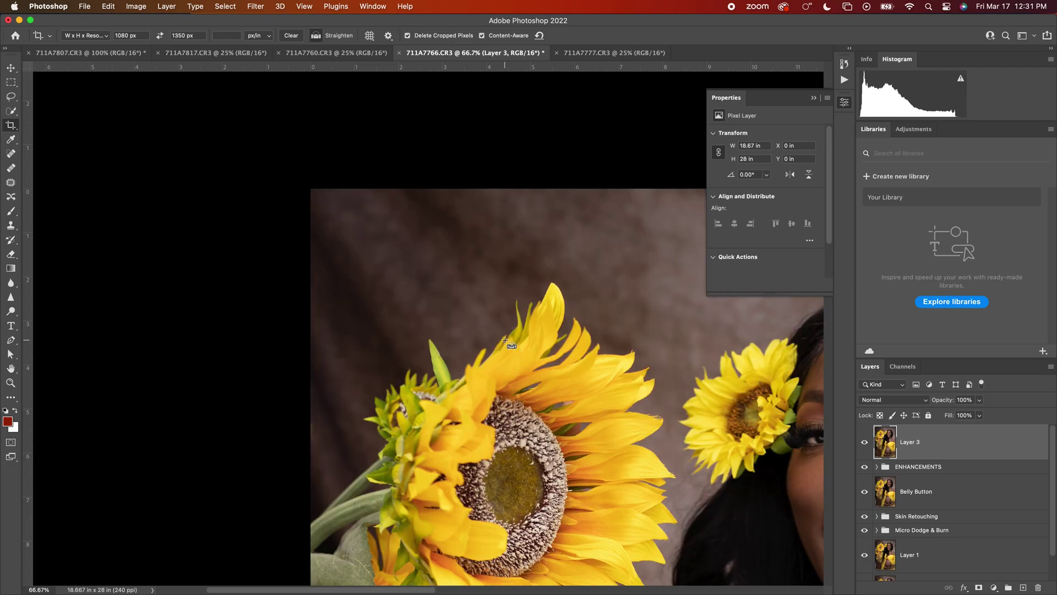
{"action": "scroll", "coordinate": [506, 341], "scroll_direction": "down", "scroll_amount": 5}
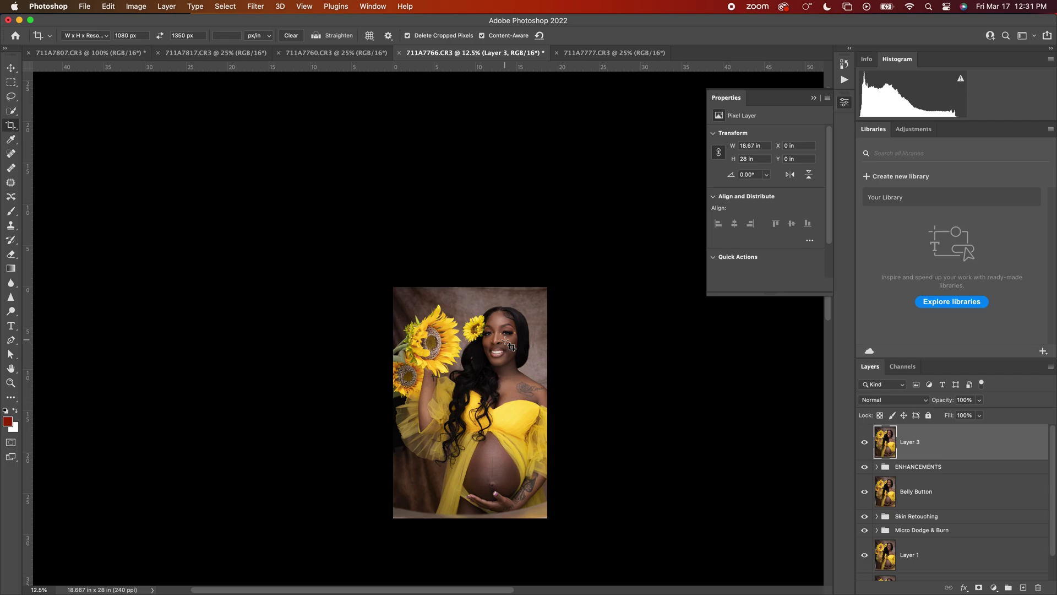
{"action": "scroll", "coordinate": [512, 347], "scroll_direction": "up", "scroll_amount": 1}
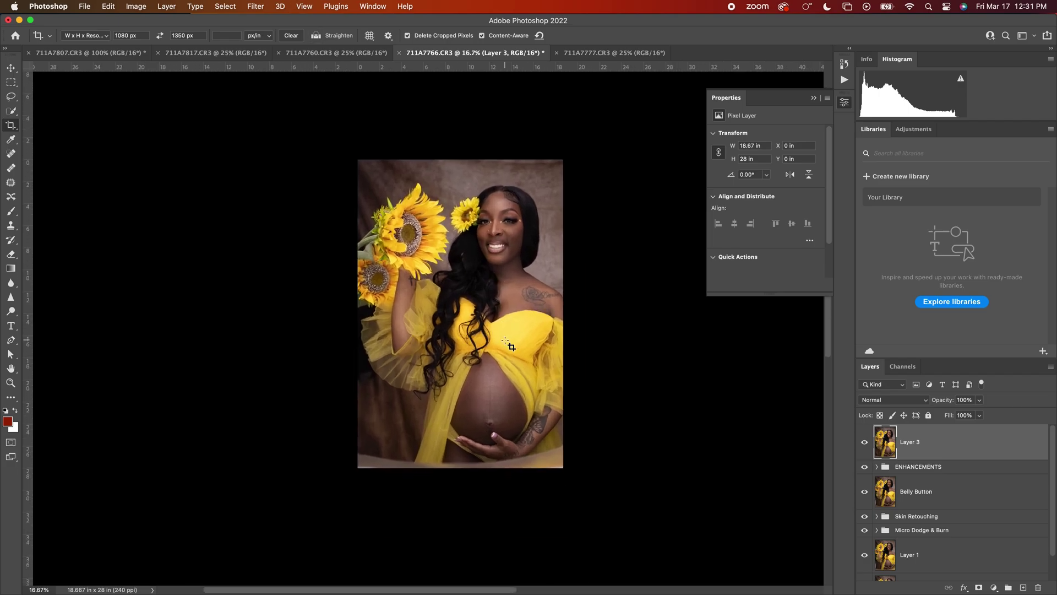
Step: Start saving a copy of the portrait on the computer, with the Desktop as location and T2 as the name
{"action": "left_click", "coordinate": [84, 6]}
{"action": "left_click", "coordinate": [138, 140]}
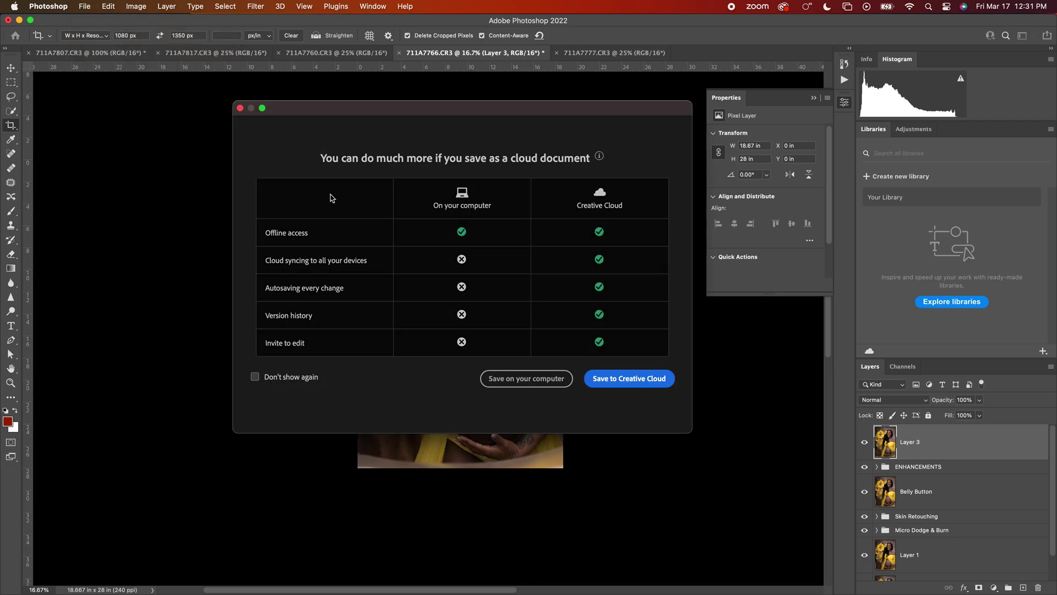
{"action": "left_click", "coordinate": [531, 380]}
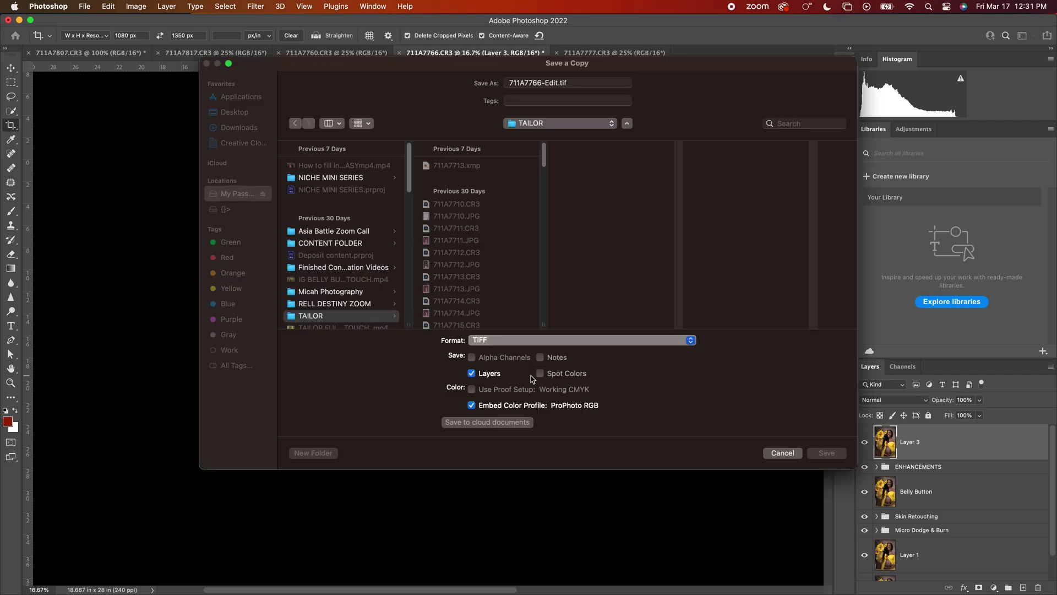
{"action": "left_click", "coordinate": [247, 116]}
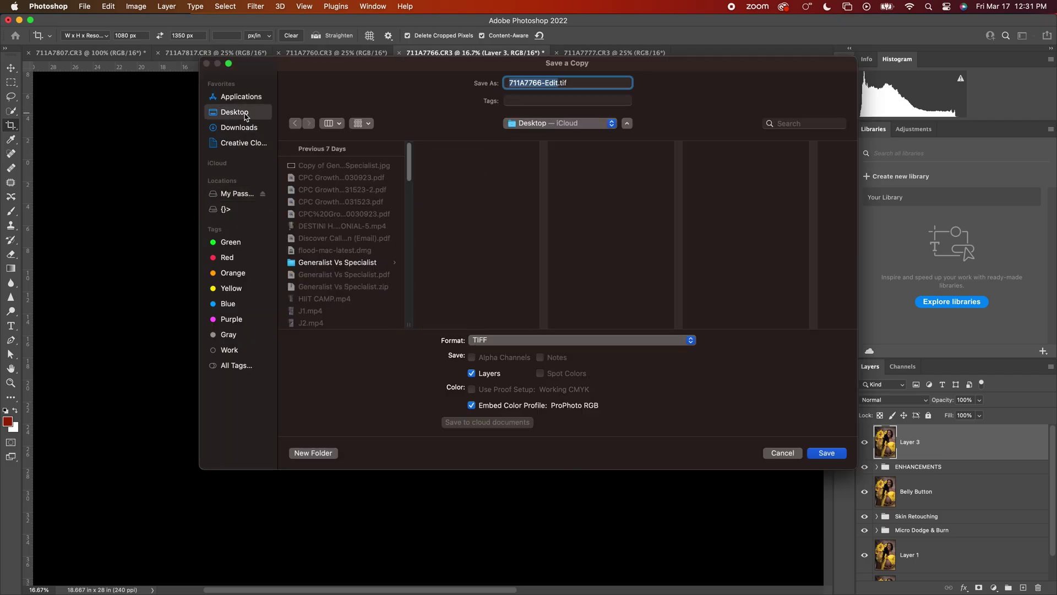
{"action": "type", "text": "Ta"}
{"action": "key", "text": "BackSpace"}
{"action": "type", "text": "1"}
{"action": "key", "text": "BackSpace"}
{"action": "type", "text": "2"}
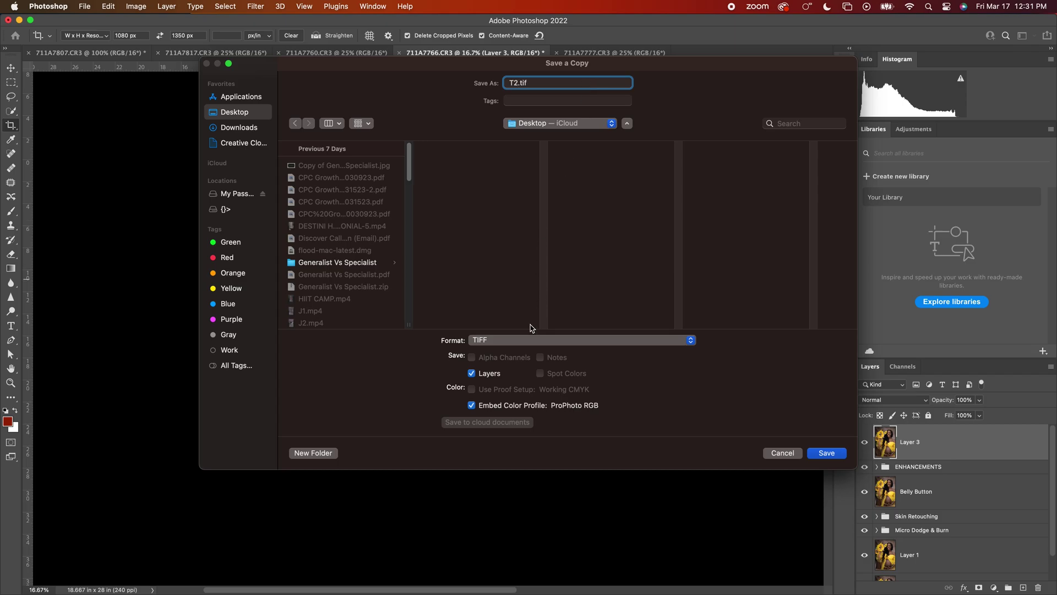
Step: Save the copy as a JPEG named T3 at Maximum quality 12, keeping the existing T2.jpg instead of replacing it
{"action": "left_click", "coordinate": [523, 340]}
{"action": "left_click", "coordinate": [559, 245]}
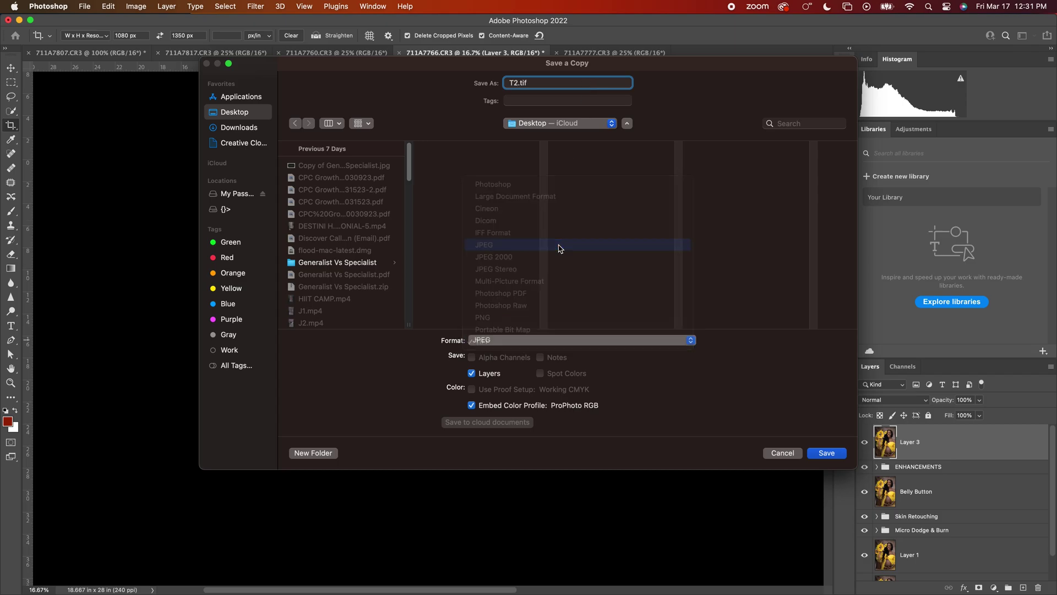
{"action": "left_click", "coordinate": [819, 454]}
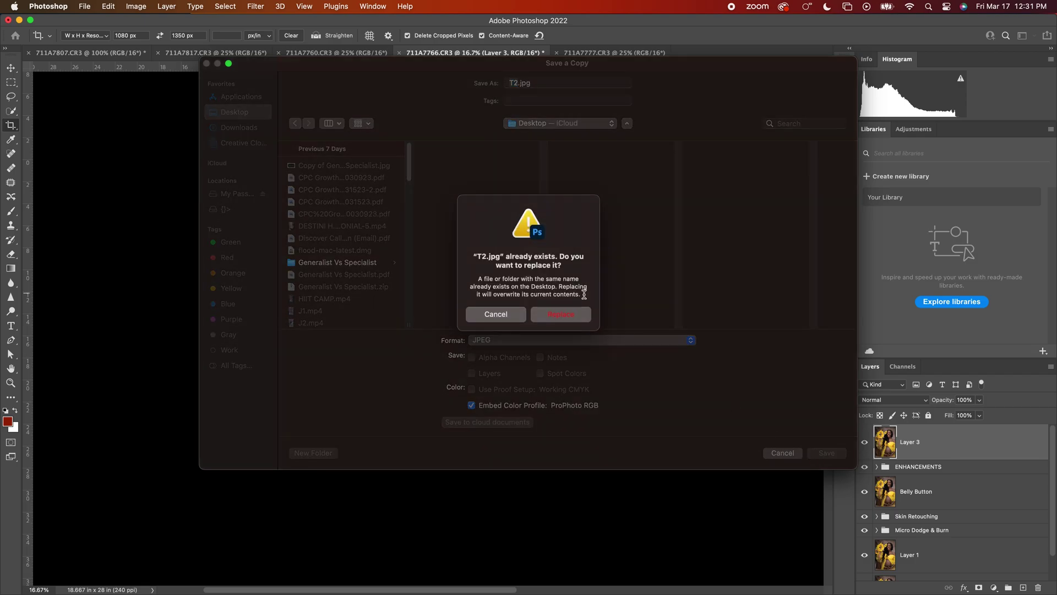
{"action": "left_click", "coordinate": [509, 309]}
{"action": "type", "text": "T"}
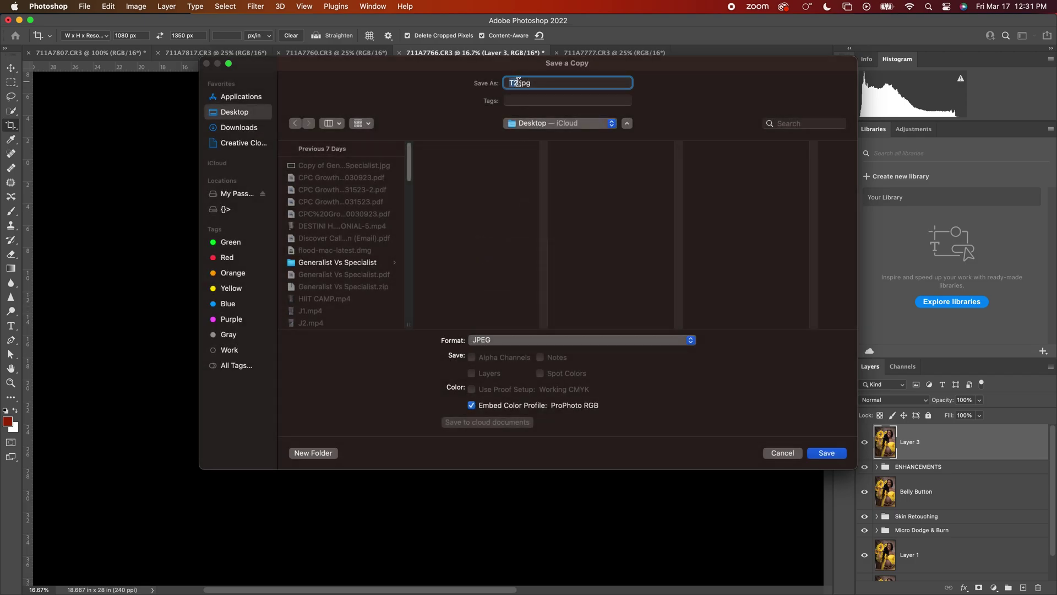
{"action": "left_click", "coordinate": [819, 453]}
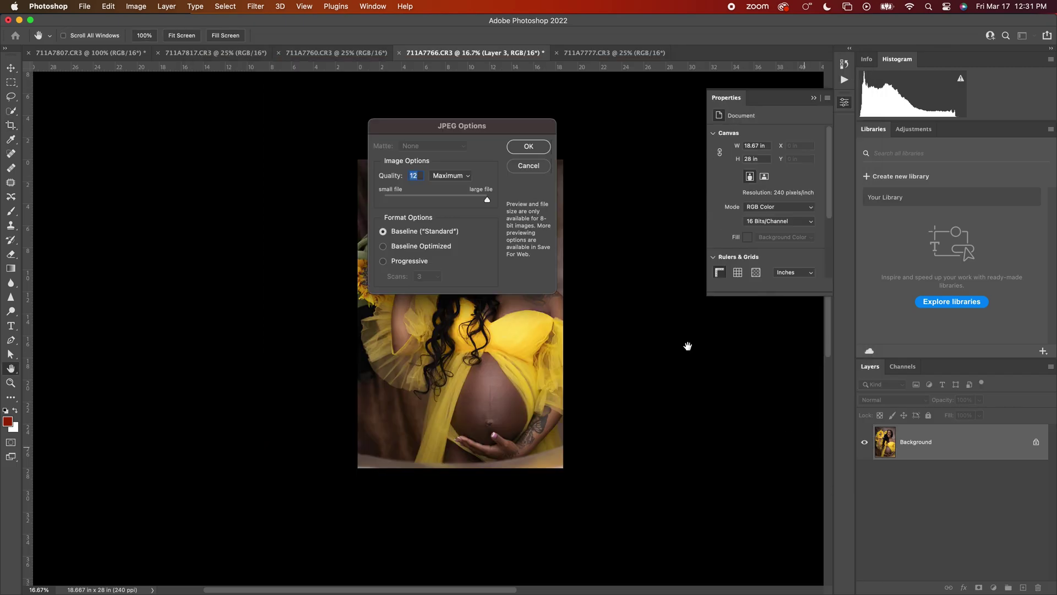
{"action": "left_click", "coordinate": [522, 146]}
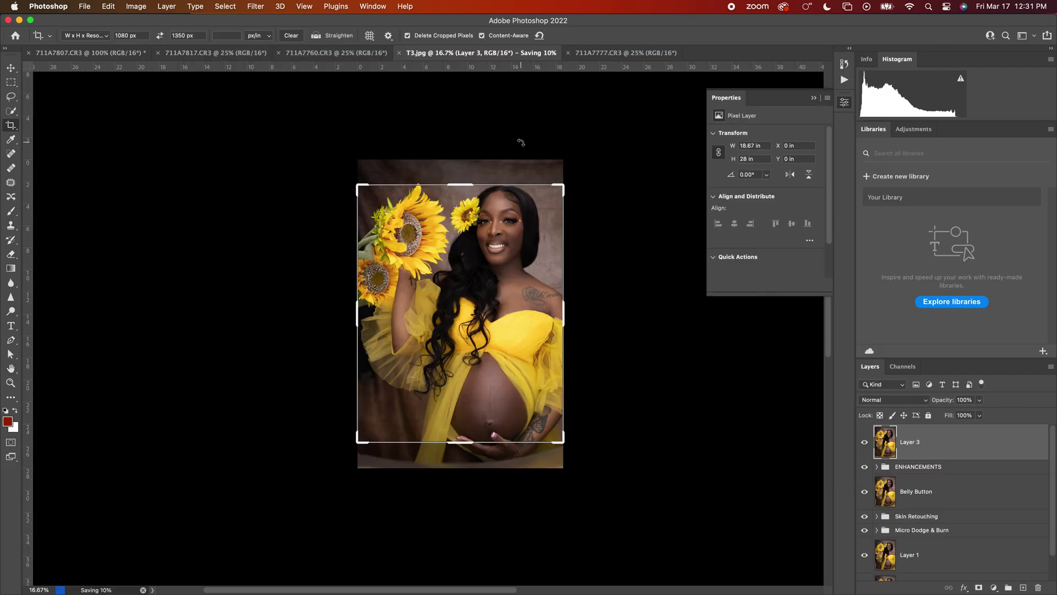
Step: Launch Adobe Lightroom to continue with the saved copy
{"action": "mouse_move", "coordinate": [441, 592]}
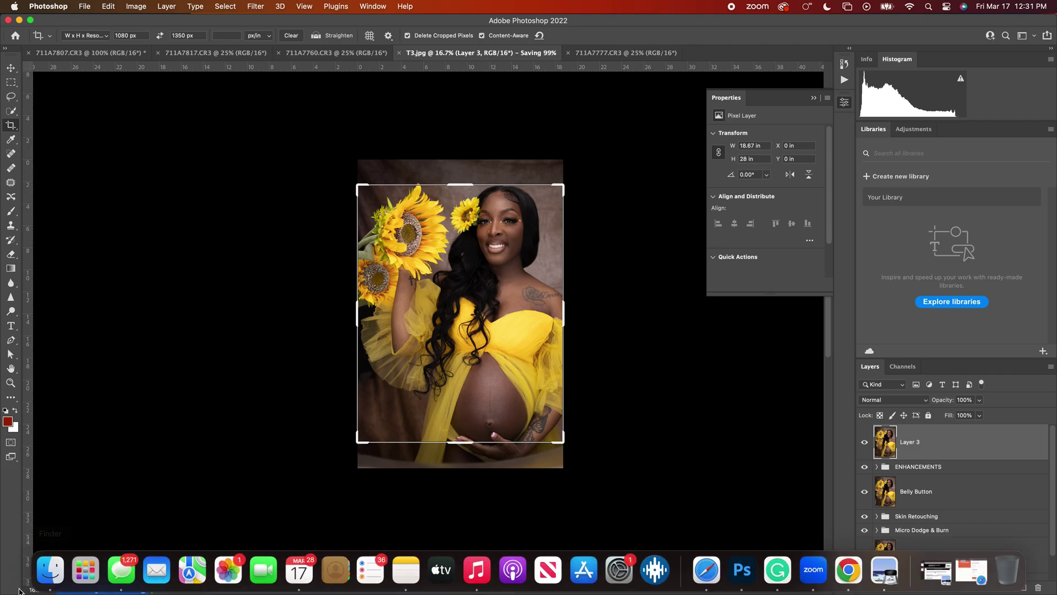
{"action": "left_click", "coordinate": [85, 570]}
{"action": "scroll", "coordinate": [625, 384], "scroll_direction": "right", "scroll_amount": 3}
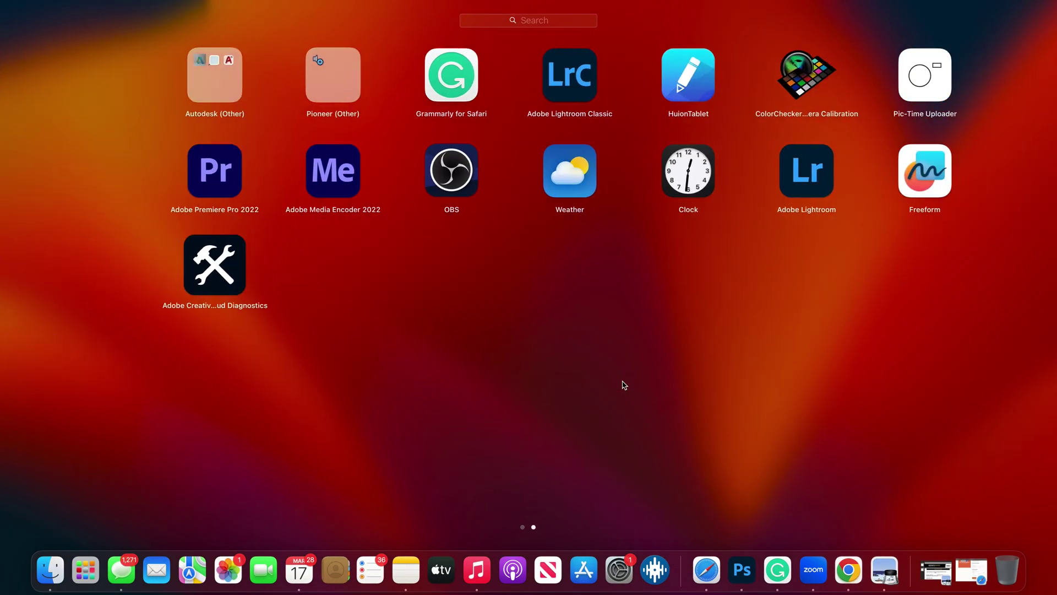
{"action": "left_click", "coordinate": [770, 194]}
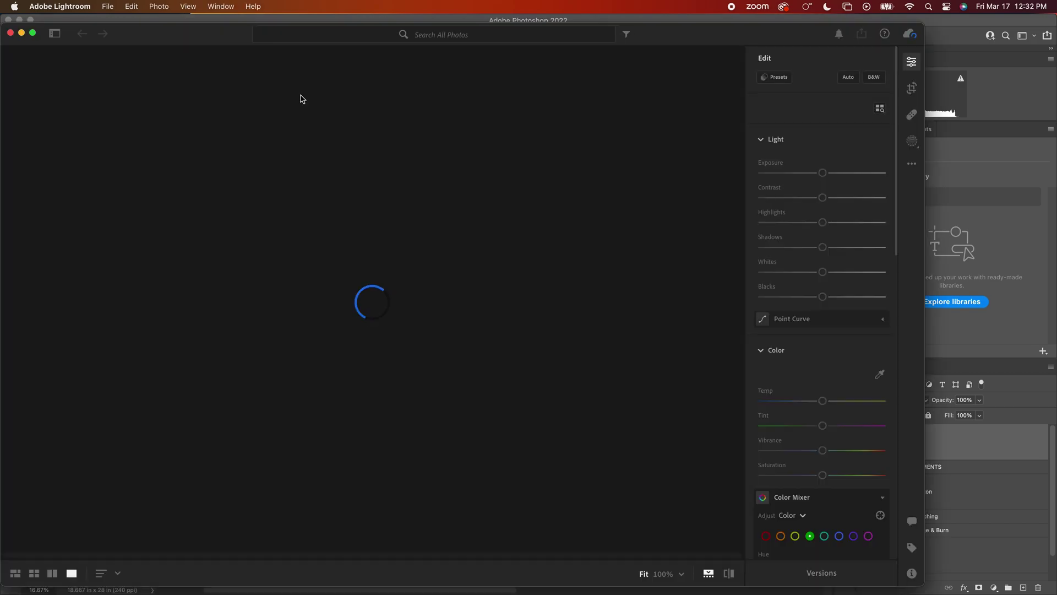
Step: Import T3.jpg from the Desktop into the photo library without adding it to an album
{"action": "left_click", "coordinate": [108, 7]}
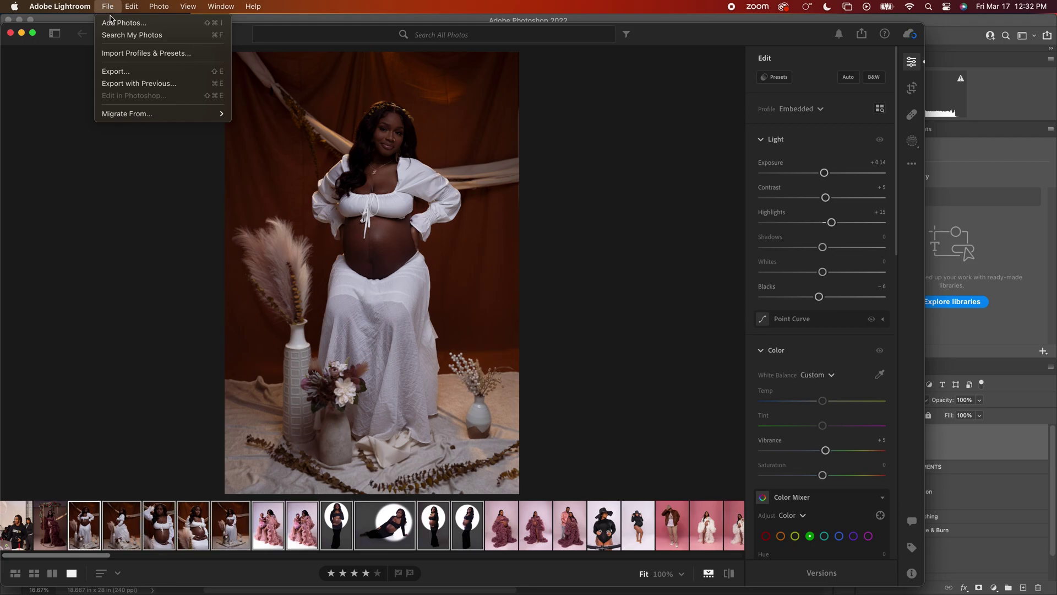
{"action": "left_click", "coordinate": [134, 24]}
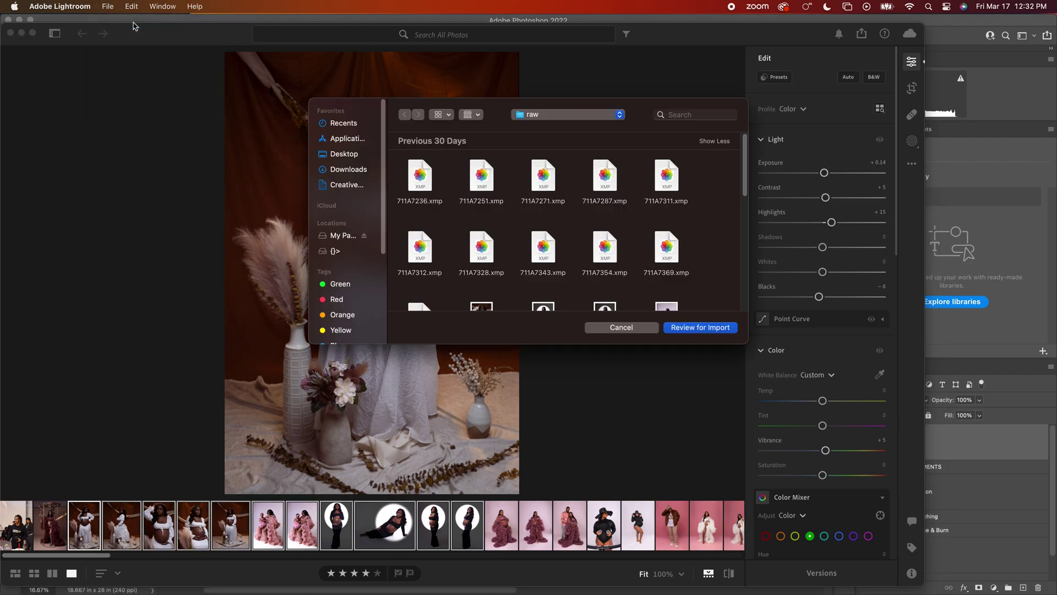
{"action": "left_click", "coordinate": [334, 154]}
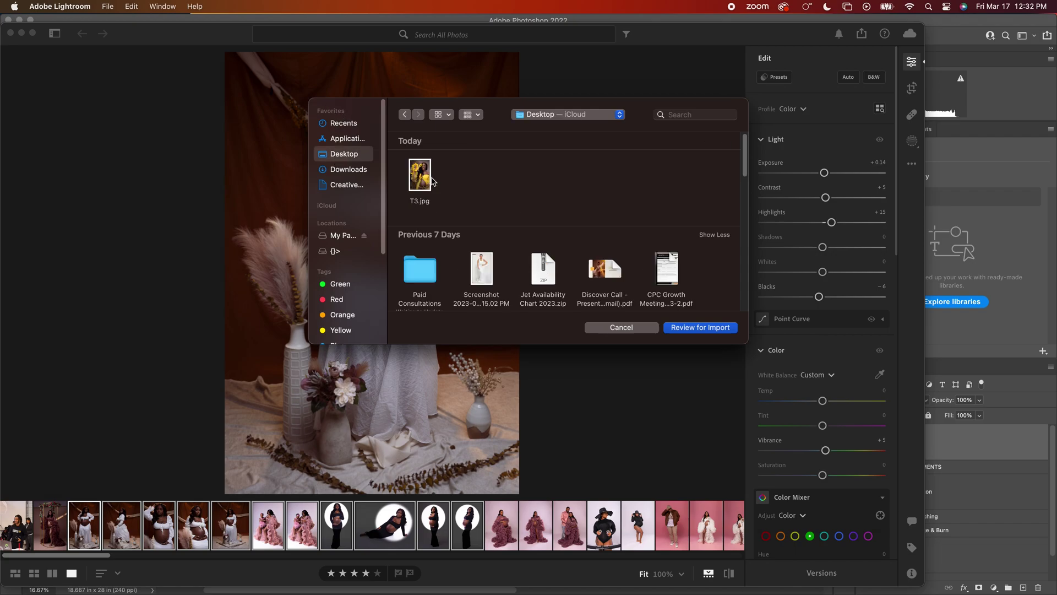
{"action": "left_click", "coordinate": [433, 179]}
{"action": "left_click", "coordinate": [701, 328]}
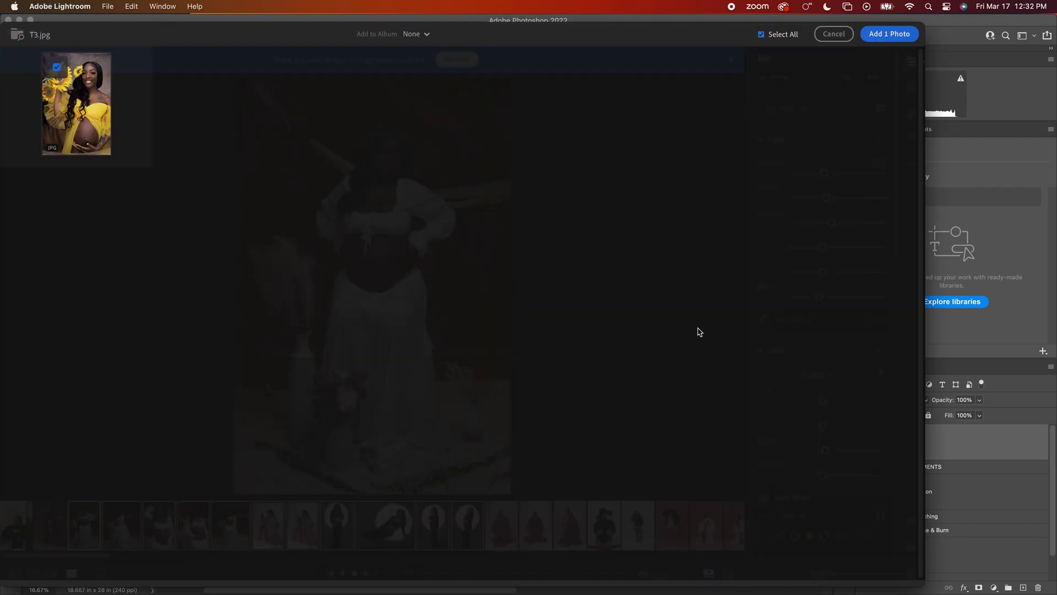
{"action": "left_click", "coordinate": [889, 35]}
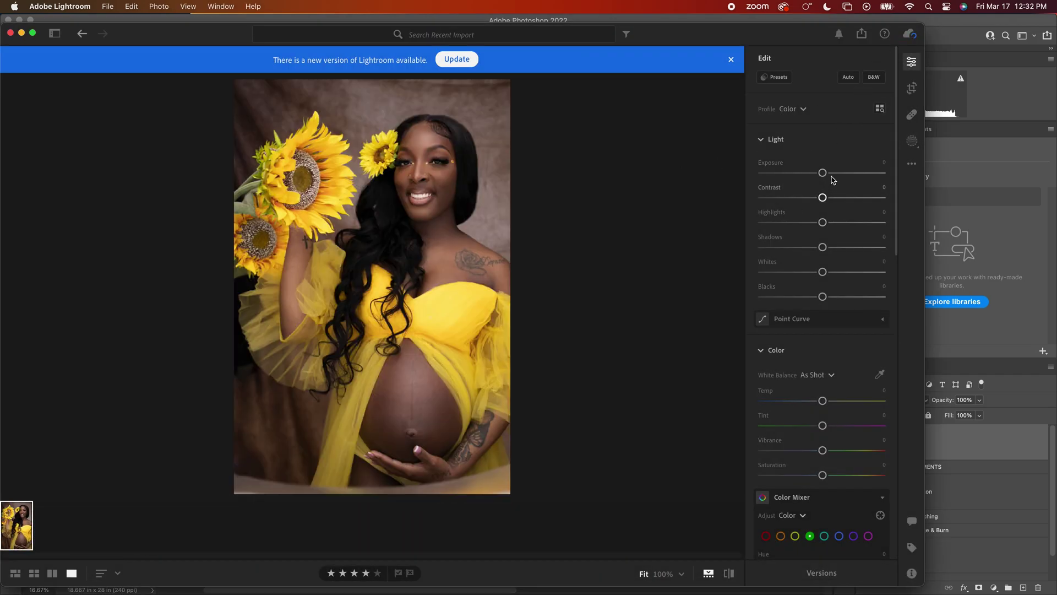
Step: Adjust the portrait's light with Exposure +0.15, Contrast +25, Highlights -6 and Shadows +15
{"action": "left_click_drag", "start_coordinate": [824, 173], "coordinate": [841, 200]}
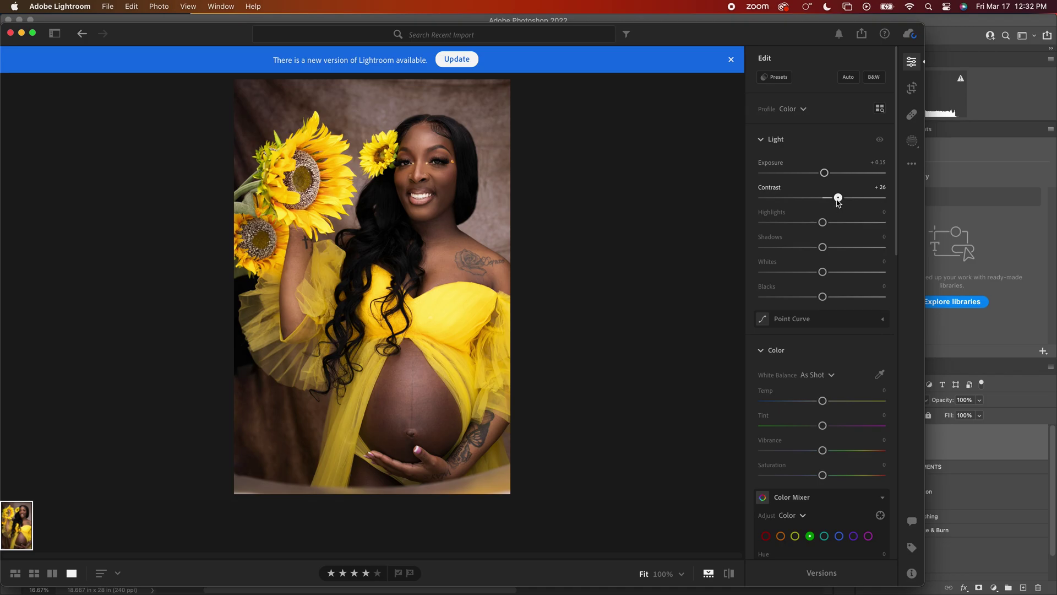
{"action": "left_click_drag", "start_coordinate": [823, 223], "coordinate": [832, 248]}
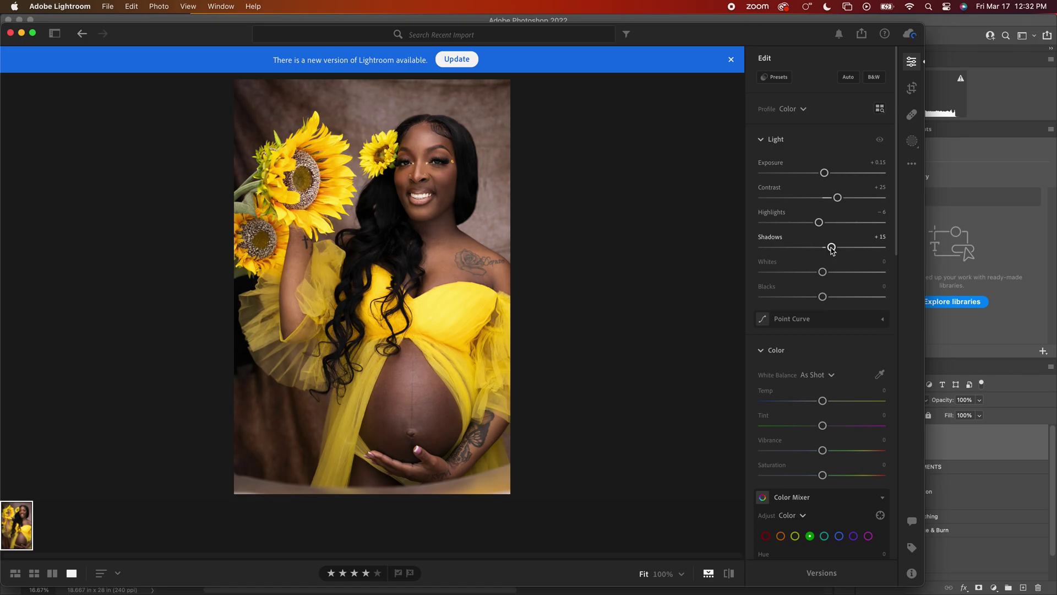
Step: Try a slightly warmer white balance Temp on the portrait and return it to 0
{"action": "scroll", "coordinate": [823, 295], "scroll_direction": "down", "scroll_amount": 3}
{"action": "scroll", "coordinate": [823, 295], "scroll_direction": "down", "scroll_amount": 4}
{"action": "left_click_drag", "start_coordinate": [824, 283], "coordinate": [826, 283]}
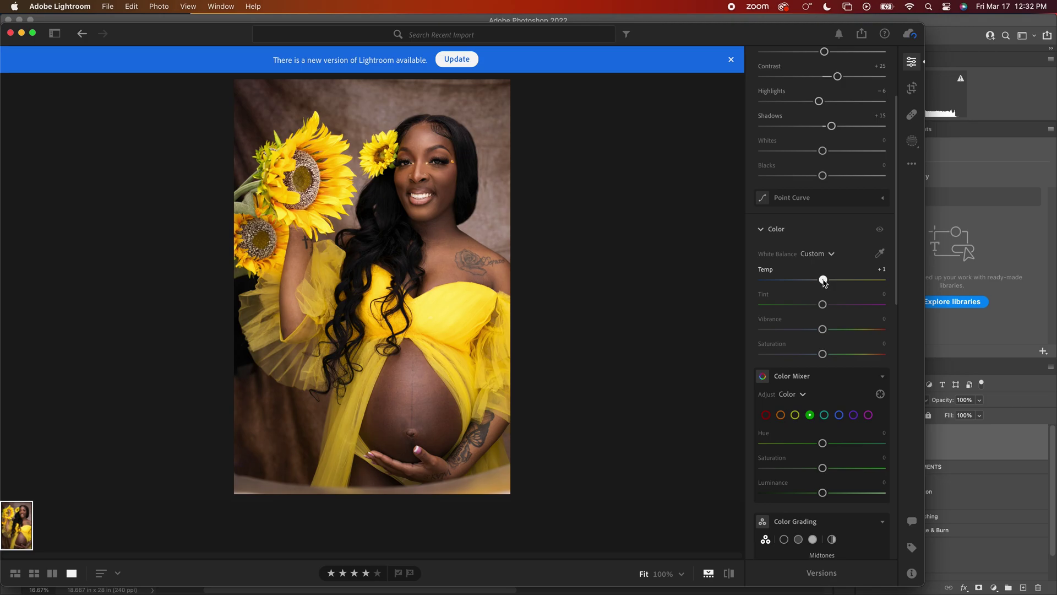
{"action": "left_click_drag", "start_coordinate": [823, 282], "coordinate": [823, 282]}
Step: Raise the saturation of the yellows to +25 in the Color Mixer
{"action": "scroll", "coordinate": [823, 282], "scroll_direction": "down", "scroll_amount": 8}
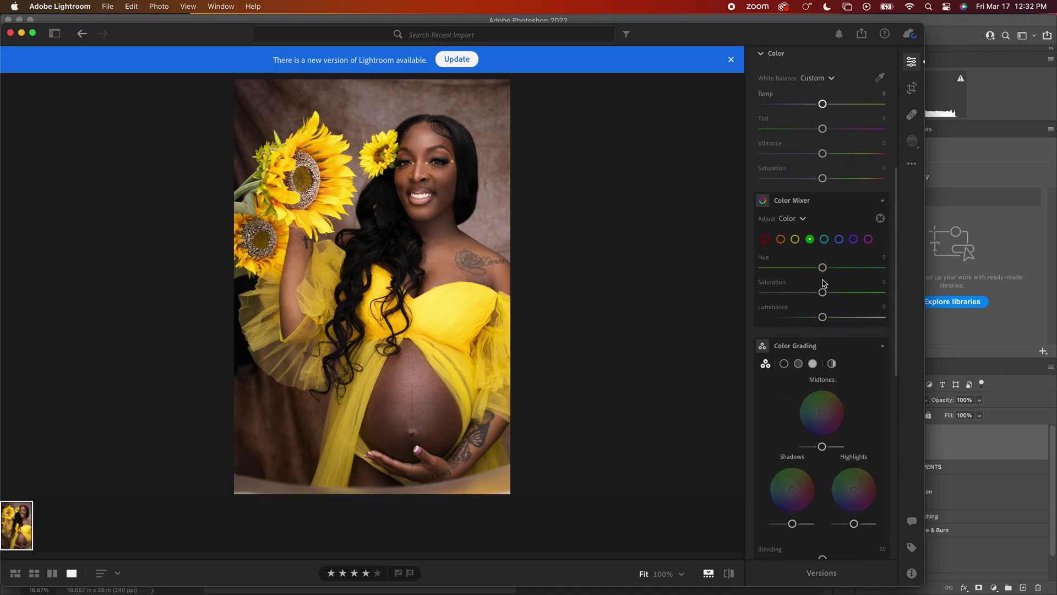
{"action": "scroll", "coordinate": [825, 283], "scroll_direction": "up", "scroll_amount": 2}
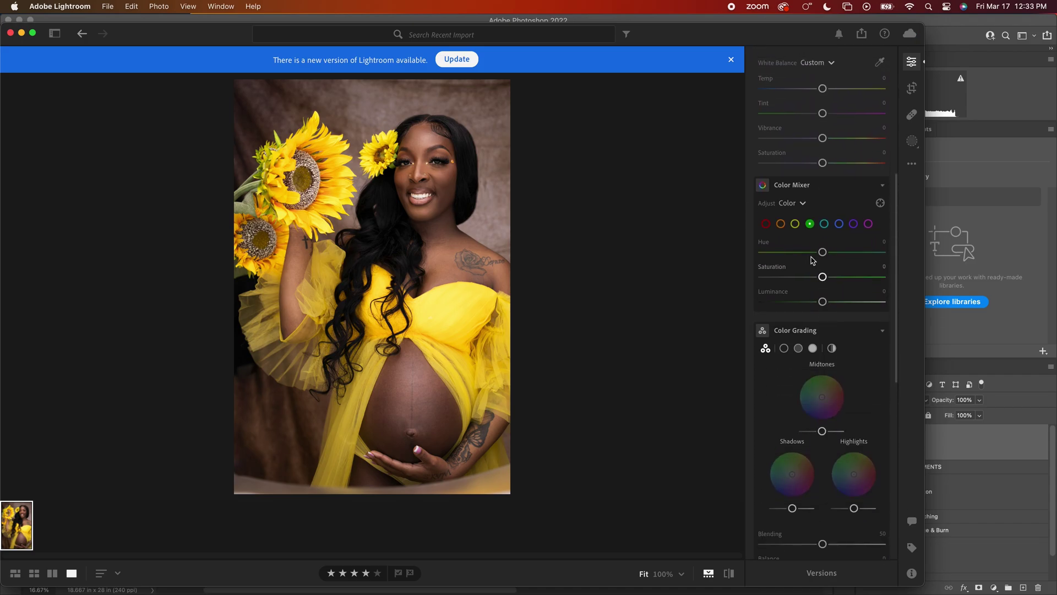
{"action": "left_click", "coordinate": [795, 223]}
{"action": "left_click_drag", "start_coordinate": [825, 277], "coordinate": [839, 277]}
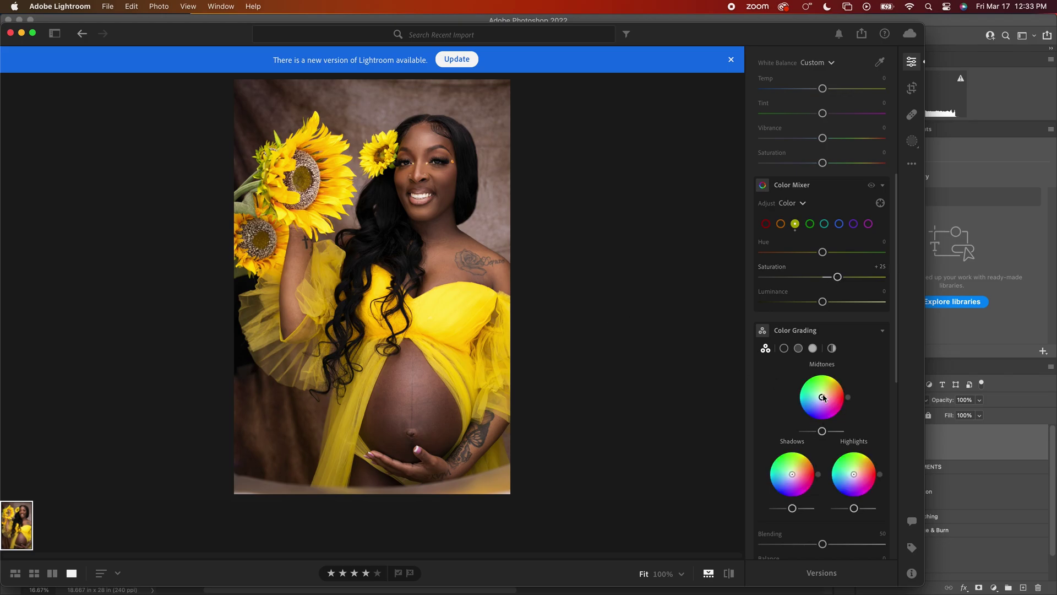
Step: Try yellow and orange tints in the Color Grading midtones and undo the midtone change
{"action": "left_click_drag", "start_coordinate": [824, 399], "coordinate": [824, 374]}
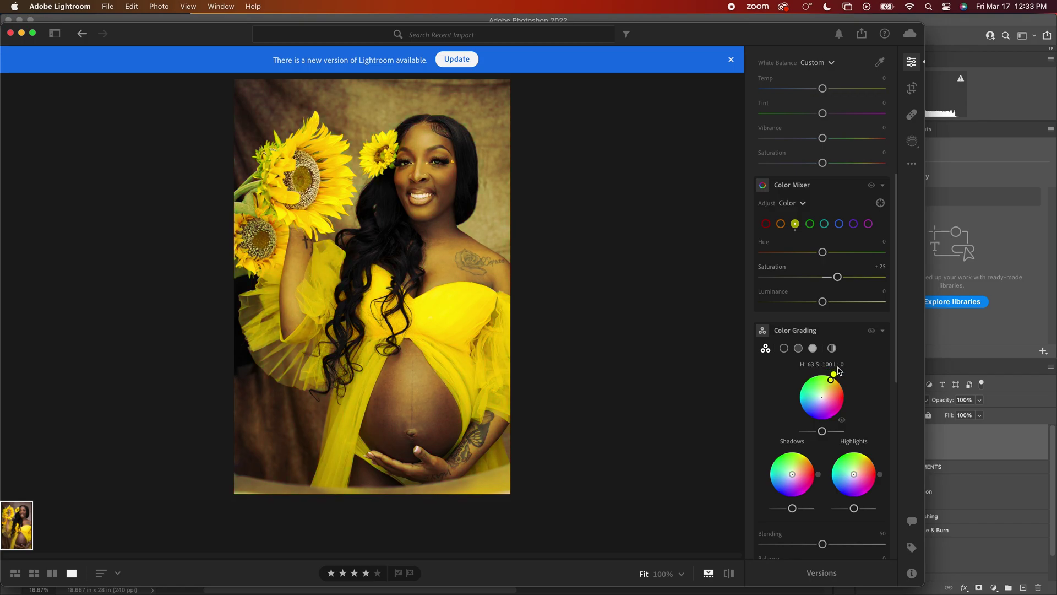
{"action": "left_click_drag", "start_coordinate": [844, 365], "coordinate": [834, 387]}
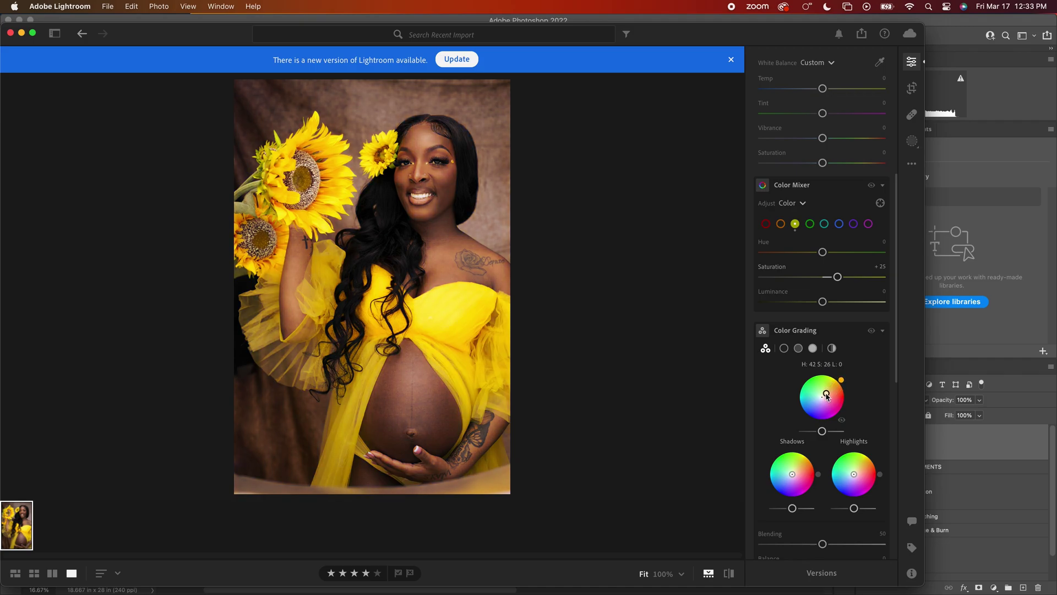
{"action": "left_click_drag", "start_coordinate": [824, 397], "coordinate": [827, 395]}
{"action": "left_click_drag", "start_coordinate": [826, 395], "coordinate": [825, 395]}
{"action": "key", "text": "super+z"}
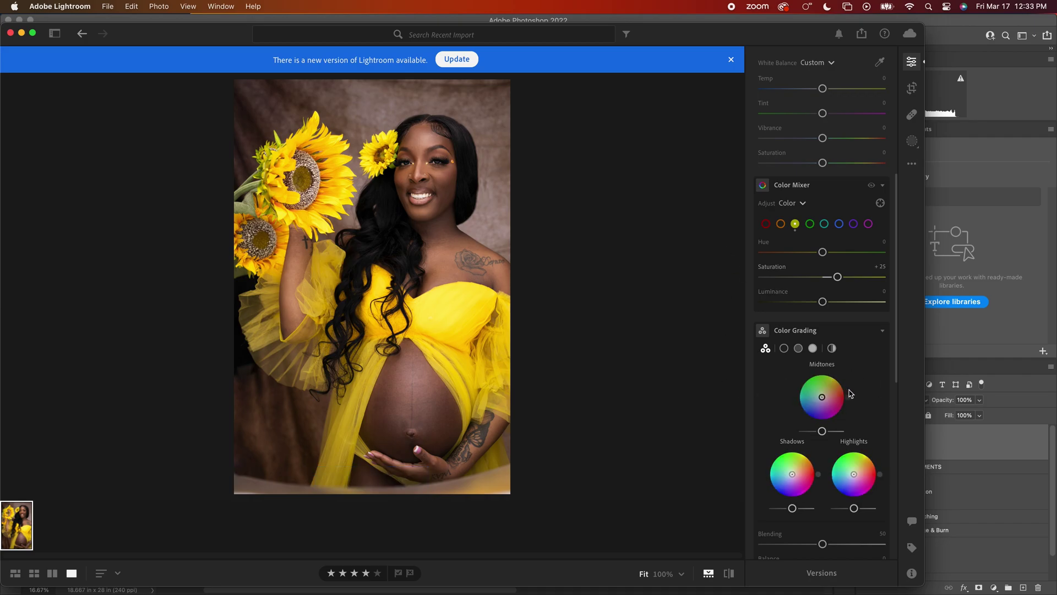
Step: Color-grade the portrait with a subtle orange tint in the shadows, blue in the highlights and a faint red-orange in the midtones
{"action": "mouse_move", "coordinate": [793, 474]}
{"action": "left_mouse_down"}
{"action": "mouse_move", "coordinate": [797, 460]}
{"action": "mouse_move", "coordinate": [806, 467]}
{"action": "mouse_move", "coordinate": [795, 473]}
{"action": "left_mouse_up"}
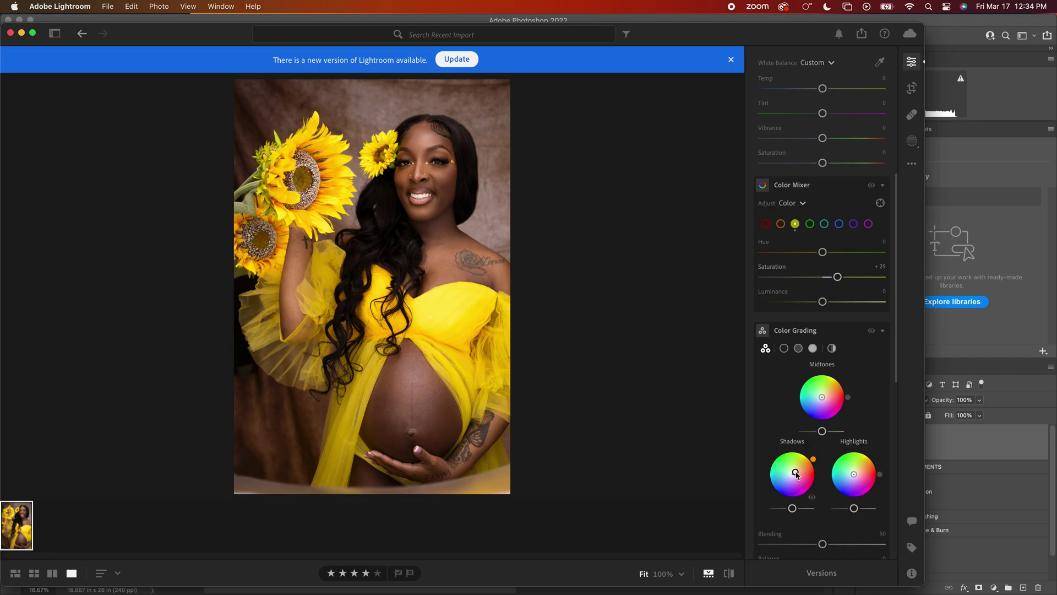
{"action": "mouse_move", "coordinate": [855, 474]}
{"action": "left_mouse_down"}
{"action": "mouse_move", "coordinate": [836, 459]}
{"action": "mouse_move", "coordinate": [822, 484]}
{"action": "mouse_move", "coordinate": [846, 504]}
{"action": "mouse_move", "coordinate": [828, 506]}
{"action": "mouse_move", "coordinate": [851, 478]}
{"action": "left_mouse_up"}
{"action": "scroll", "coordinate": [858, 401], "scroll_direction": "up", "scroll_amount": 1}
{"action": "left_click_drag", "start_coordinate": [820, 407], "coordinate": [842, 393]}
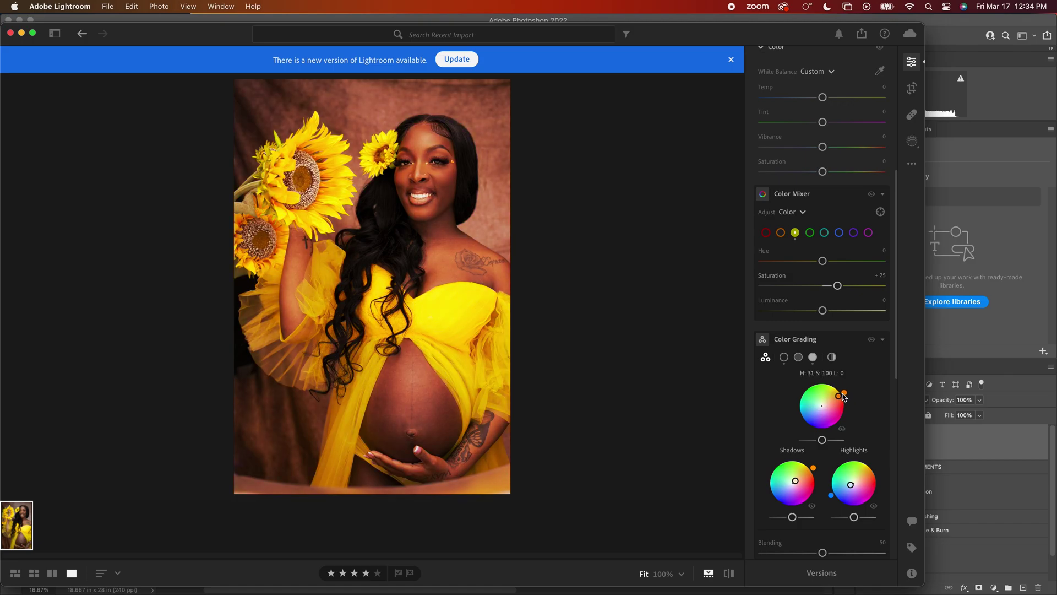
{"action": "left_click_drag", "start_coordinate": [843, 396], "coordinate": [838, 399]}
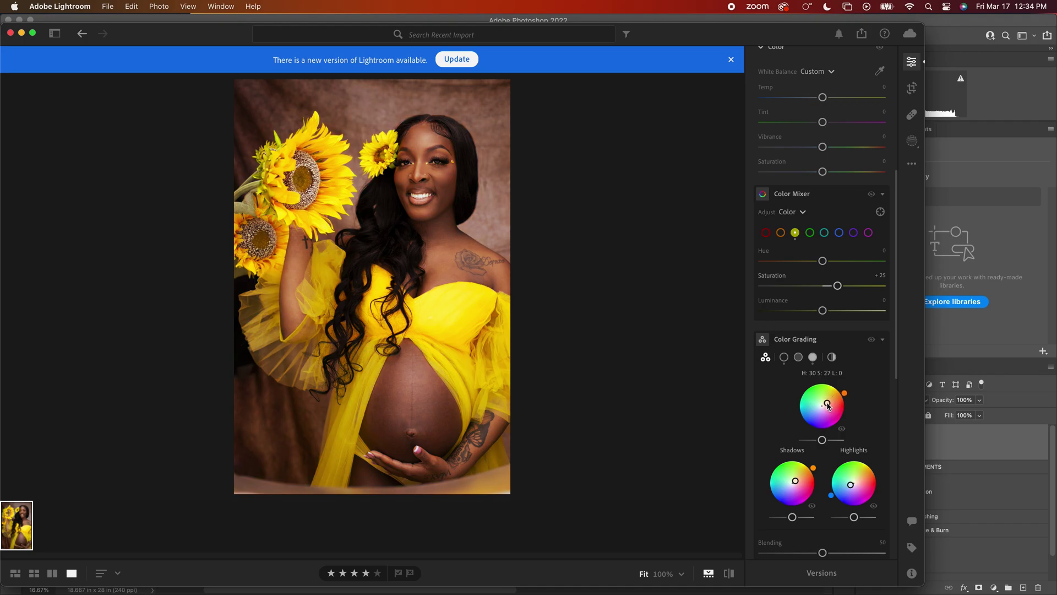
{"action": "left_click_drag", "start_coordinate": [827, 407], "coordinate": [826, 406]}
{"action": "left_click_drag", "start_coordinate": [826, 405], "coordinate": [825, 407]}
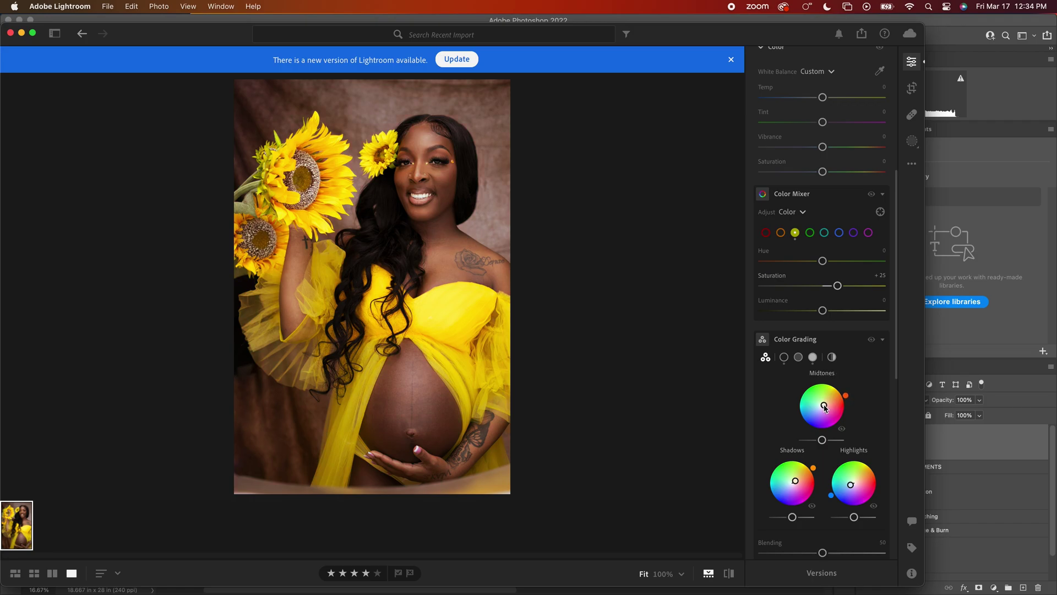
Step: Temporarily hide the Color Grading adjustments to compare the portrait with and without them
{"action": "left_click", "coordinate": [873, 340]}
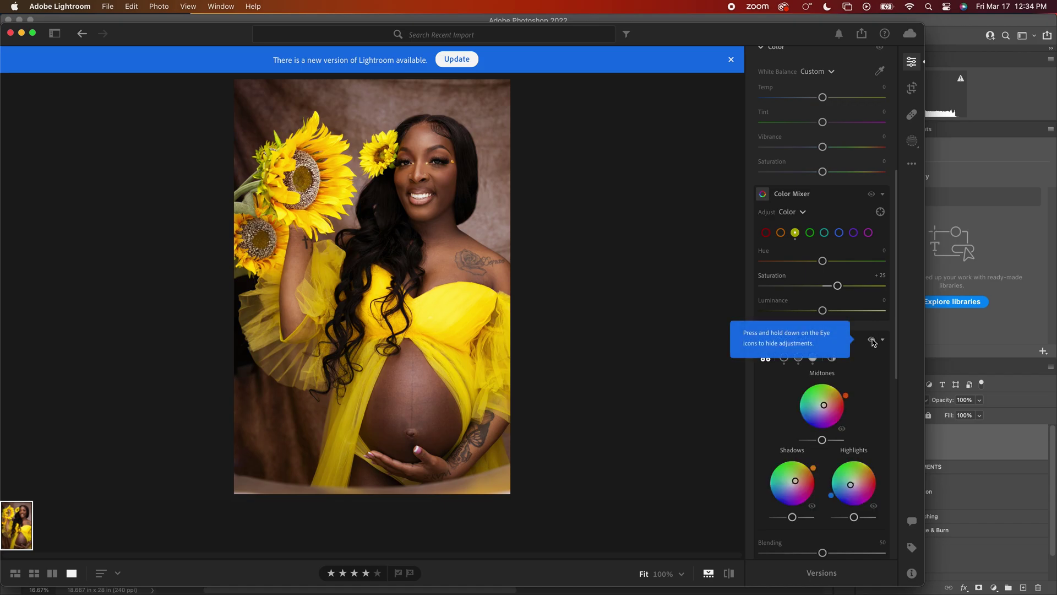
{"action": "left_click", "coordinate": [872, 339]}
{"action": "left_click", "coordinate": [872, 339]}
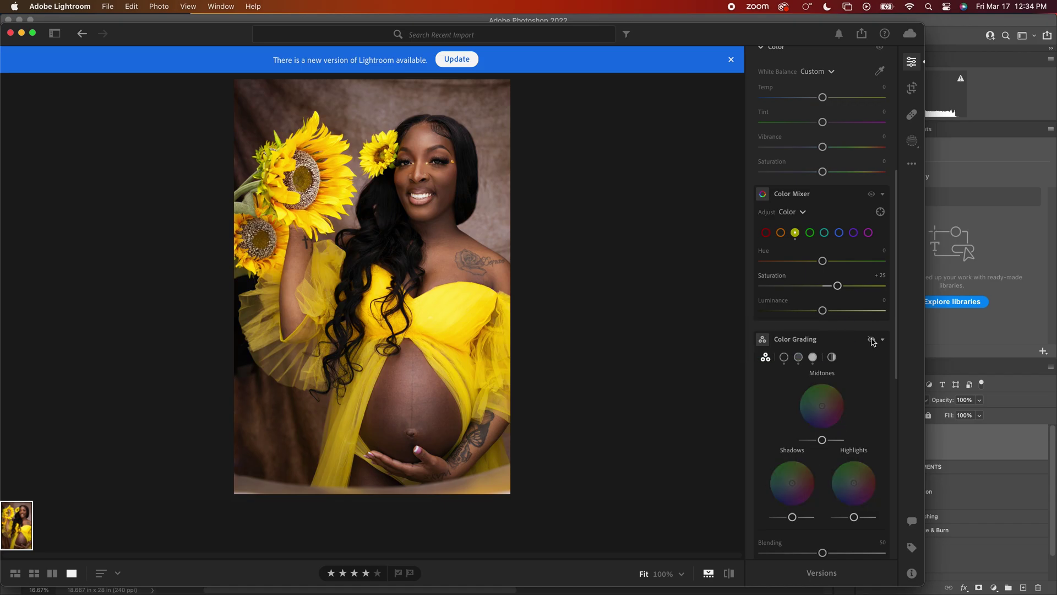
Step: Toggle the Color Grading adjustments off and on repeatedly to judge their effect on the portrait, leaving them enabled
{"action": "left_click", "coordinate": [872, 340]}
{"action": "left_click", "coordinate": [872, 340]}
{"action": "left_click", "coordinate": [872, 340]}
{"action": "left_click", "coordinate": [872, 340]}
{"action": "left_click", "coordinate": [872, 340]}
{"action": "left_click", "coordinate": [872, 340]}
{"action": "left_click", "coordinate": [872, 340]}
{"action": "left_click", "coordinate": [872, 340]}
{"action": "left_click", "coordinate": [871, 340]}
{"action": "left_click", "coordinate": [872, 340]}
{"action": "left_click", "coordinate": [872, 340]}
{"action": "left_click", "coordinate": [871, 340]}
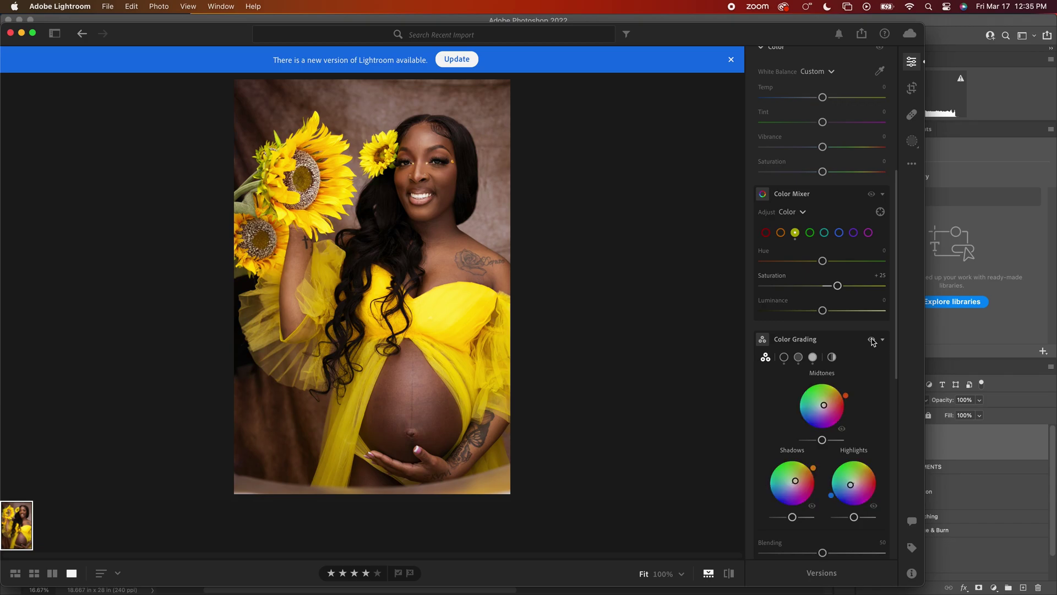
Step: Try lower luminance for the Color Grading highlights, shadows and midtones, and undo these changes together with the midtone tint
{"action": "left_click_drag", "start_coordinate": [851, 518], "coordinate": [792, 521]}
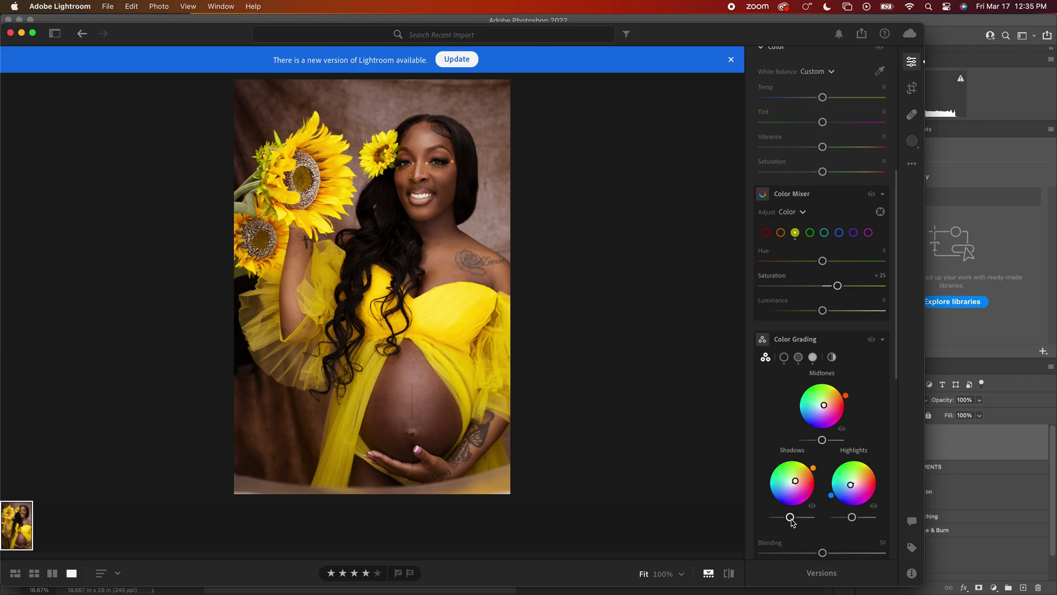
{"action": "left_click_drag", "start_coordinate": [822, 441], "coordinate": [785, 443]}
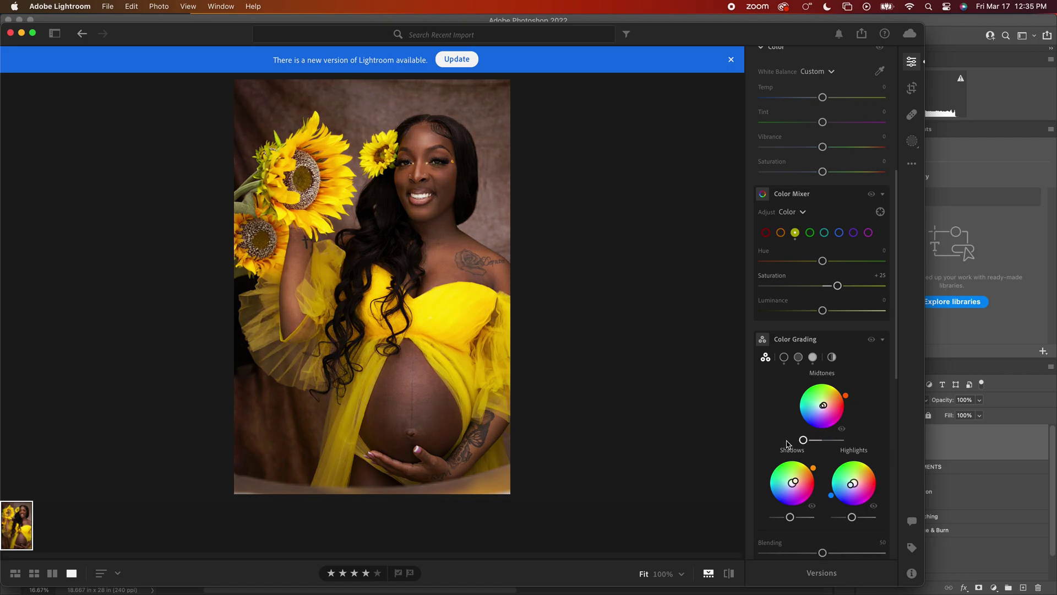
{"action": "key", "text": "super+z"}
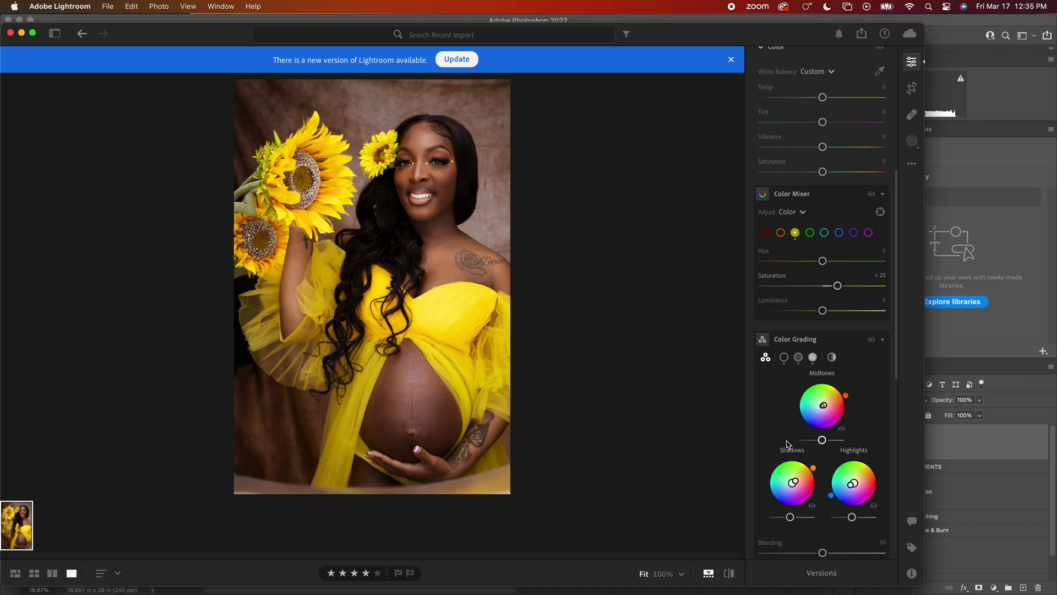
{"action": "key", "text": "super+z"}
{"action": "key", "text": "super+z"}
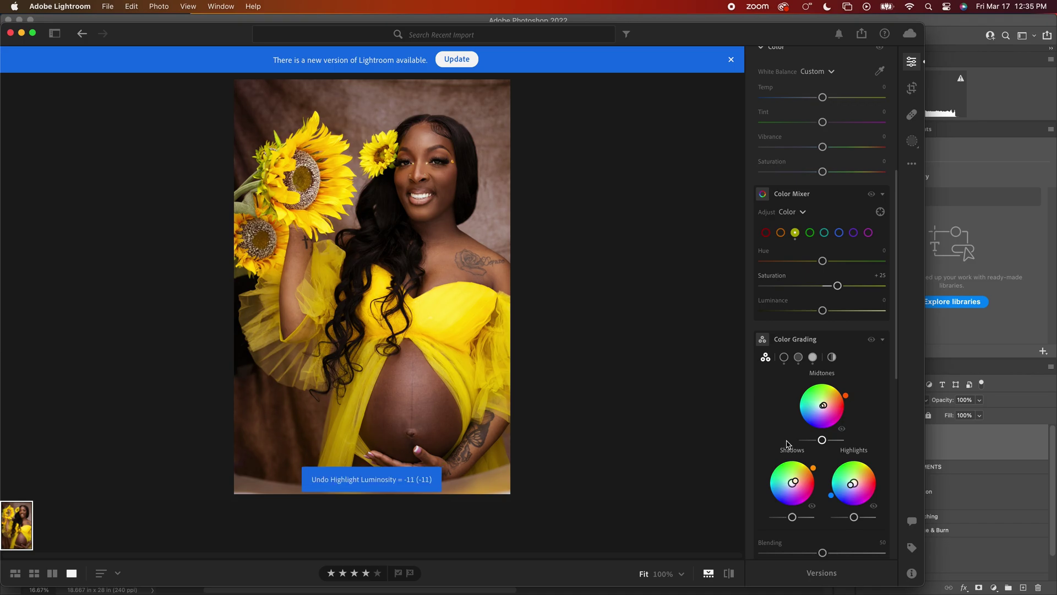
{"action": "key", "text": "super+z"}
Step: Shift the Color Grading balance to -10, towards the shadows
{"action": "scroll", "coordinate": [798, 452], "scroll_direction": "down", "scroll_amount": 3}
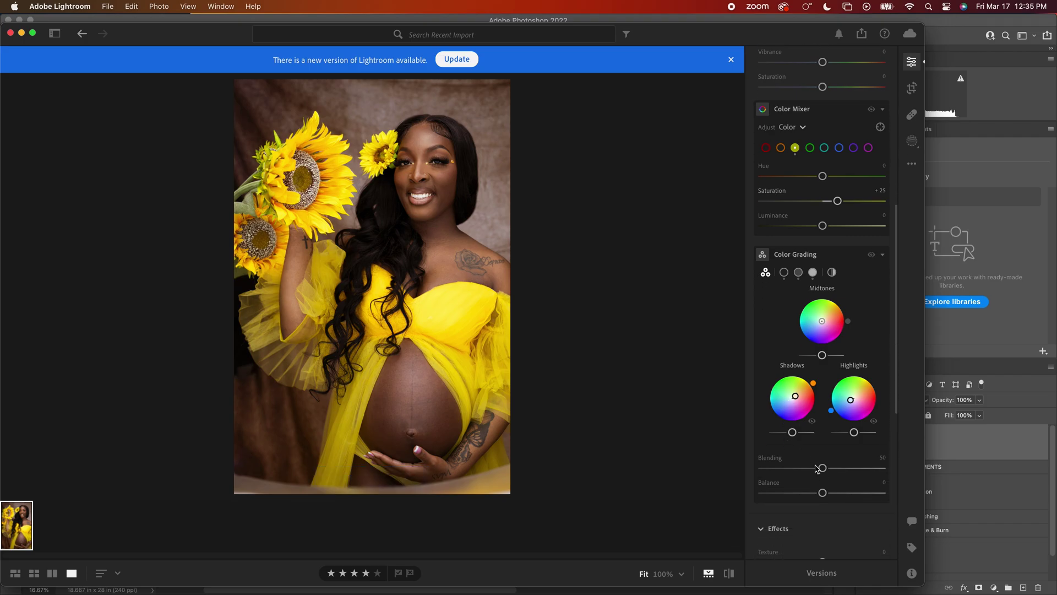
{"action": "mouse_move", "coordinate": [823, 493]}
{"action": "left_mouse_down"}
{"action": "mouse_move", "coordinate": [772, 493]}
{"action": "mouse_move", "coordinate": [922, 505]}
{"action": "mouse_move", "coordinate": [778, 494]}
{"action": "mouse_move", "coordinate": [911, 505]}
{"action": "mouse_move", "coordinate": [797, 495]}
{"action": "mouse_move", "coordinate": [847, 494]}
{"action": "mouse_move", "coordinate": [820, 492]}
{"action": "left_mouse_up"}
{"action": "mouse_move", "coordinate": [820, 491]}
{"action": "left_mouse_down"}
{"action": "mouse_move", "coordinate": [755, 493]}
{"action": "mouse_move", "coordinate": [818, 495]}
{"action": "left_mouse_up"}
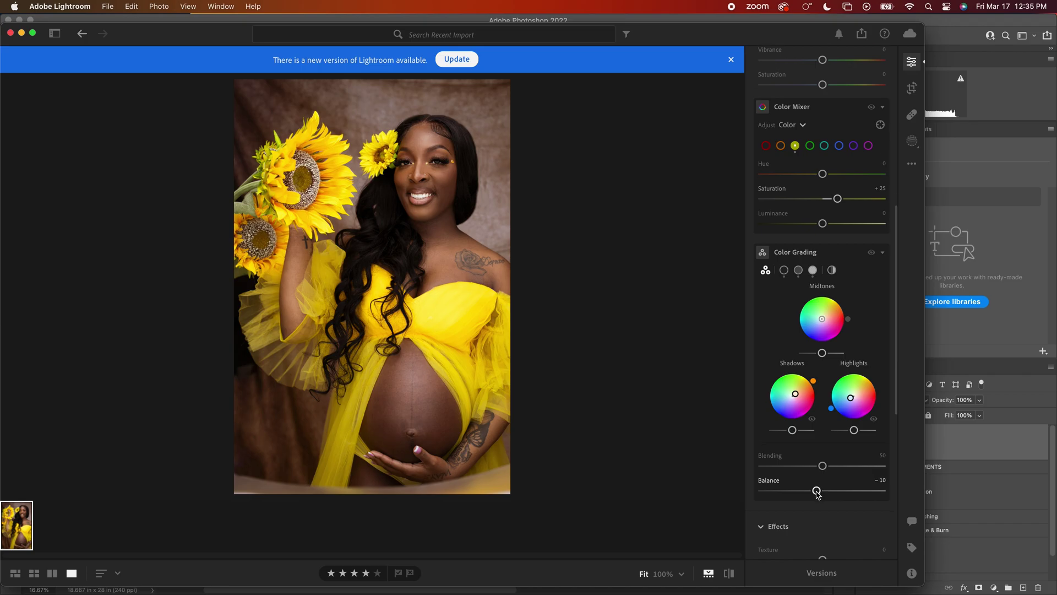
Step: Darken the portrait's edges with a vignette of -15 and set the sharpening to 26
{"action": "scroll", "coordinate": [818, 494], "scroll_direction": "down", "scroll_amount": 5}
{"action": "scroll", "coordinate": [817, 494], "scroll_direction": "down", "scroll_amount": 1}
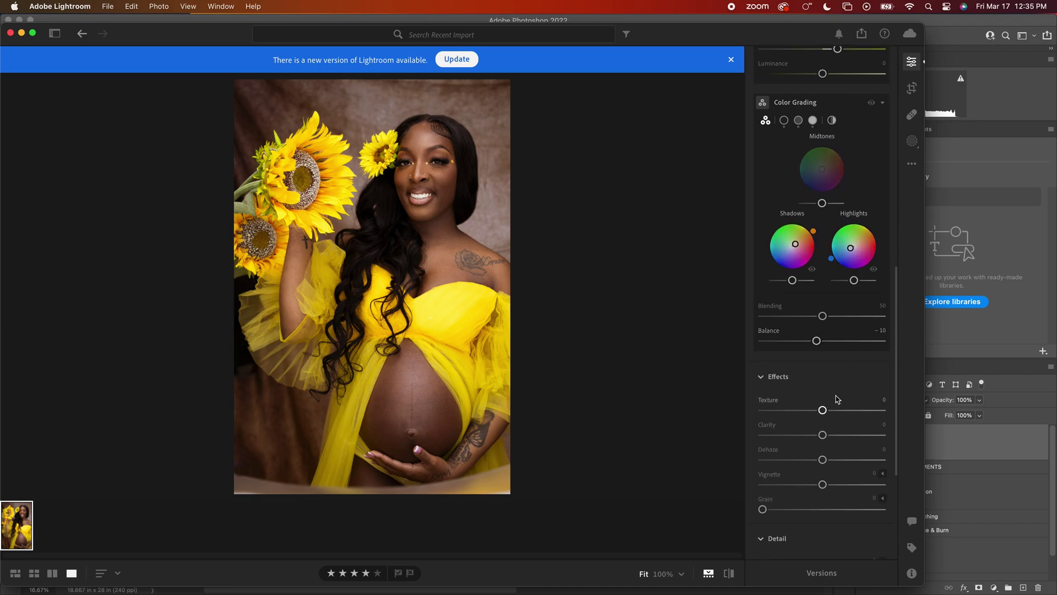
{"action": "left_click_drag", "start_coordinate": [823, 486], "coordinate": [814, 486]}
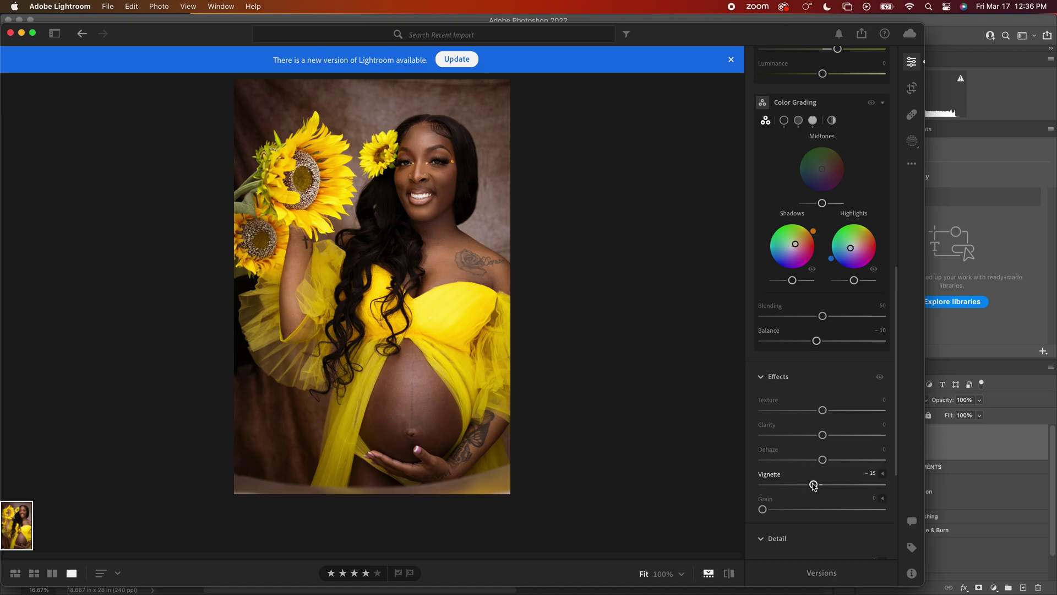
{"action": "scroll", "coordinate": [824, 465], "scroll_direction": "down", "scroll_amount": 5}
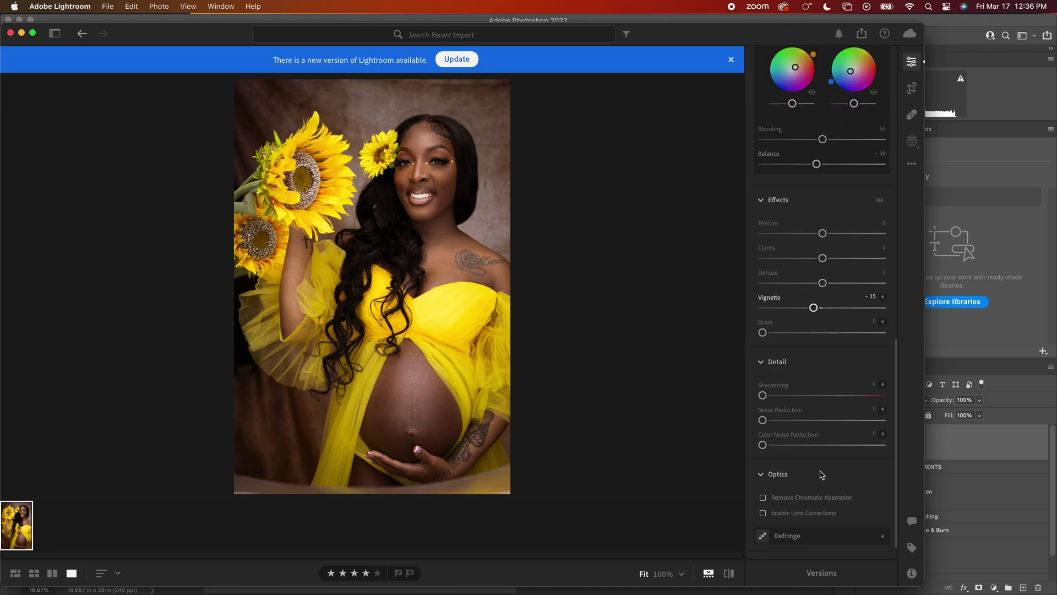
{"action": "left_click_drag", "start_coordinate": [763, 367], "coordinate": [787, 372]}
Step: Raise the portrait's exposure slightly in the Light adjustments
{"action": "scroll", "coordinate": [815, 337], "scroll_direction": "up", "scroll_amount": 5}
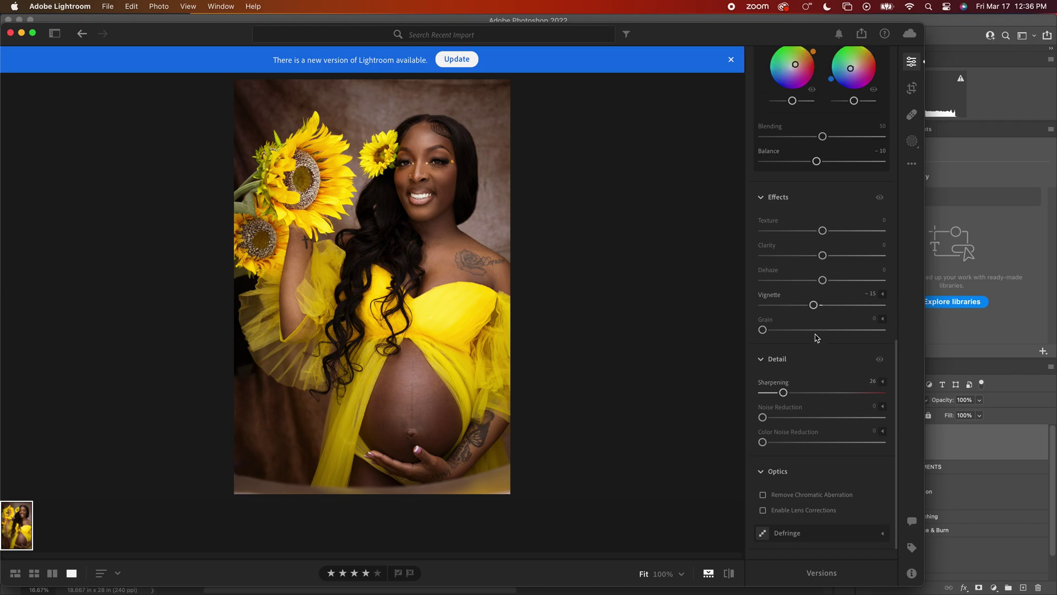
{"action": "scroll", "coordinate": [816, 338], "scroll_direction": "up", "scroll_amount": 10}
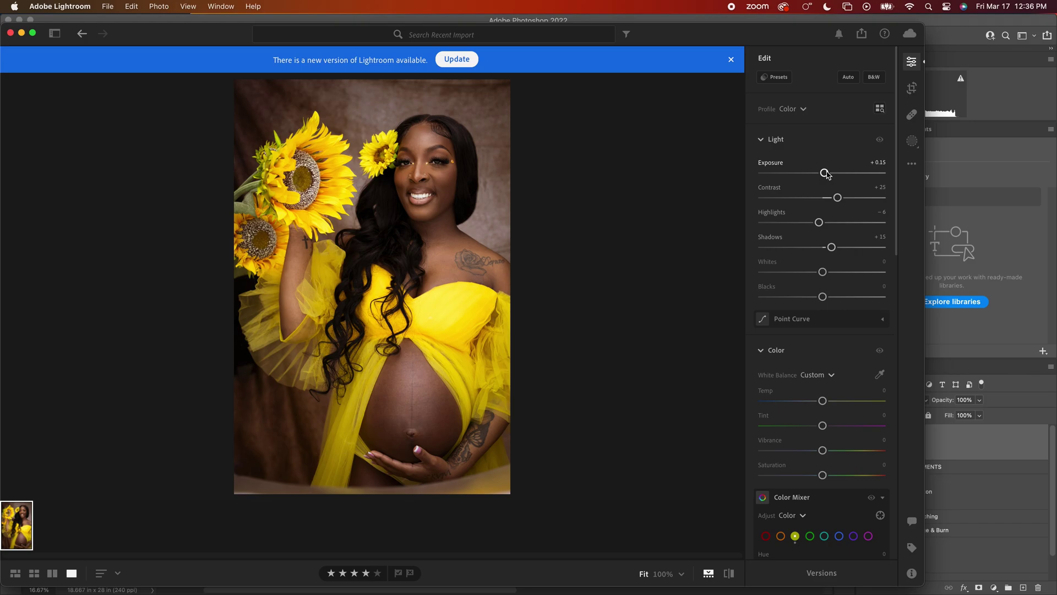
{"action": "left_click_drag", "start_coordinate": [824, 173], "coordinate": [826, 175]}
{"action": "scroll", "coordinate": [826, 175], "scroll_direction": "down", "scroll_amount": 15}
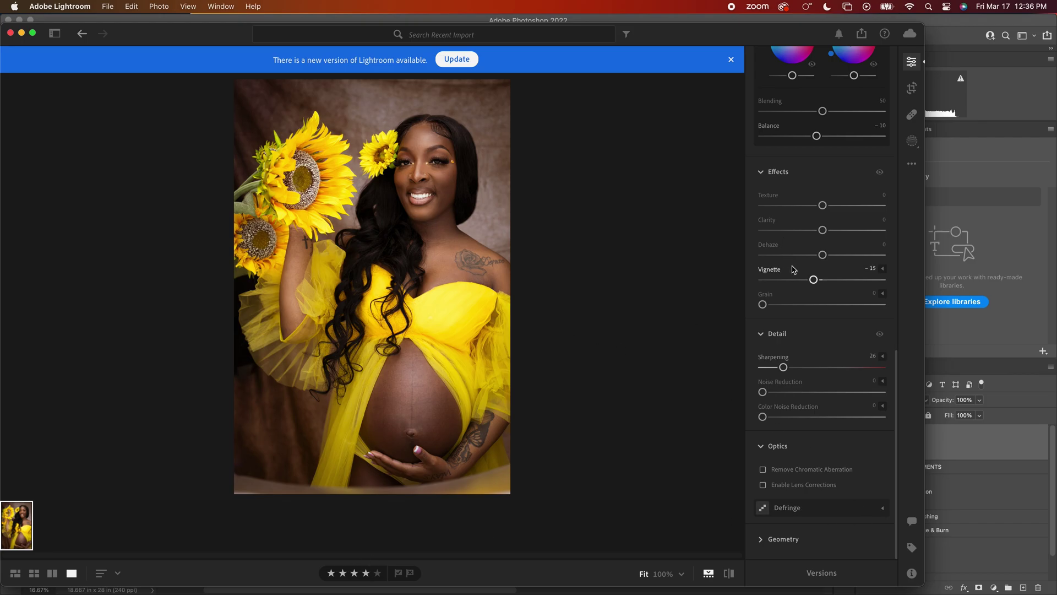
{"action": "scroll", "coordinate": [794, 269], "scroll_direction": "up", "scroll_amount": 3}
{"action": "scroll", "coordinate": [794, 268], "scroll_direction": "up", "scroll_amount": 10}
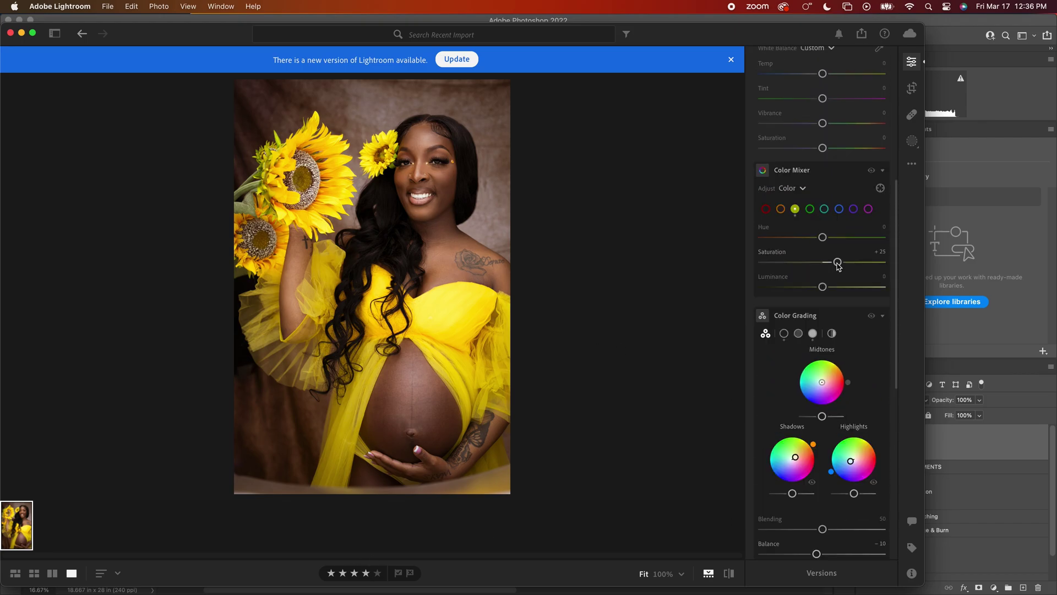